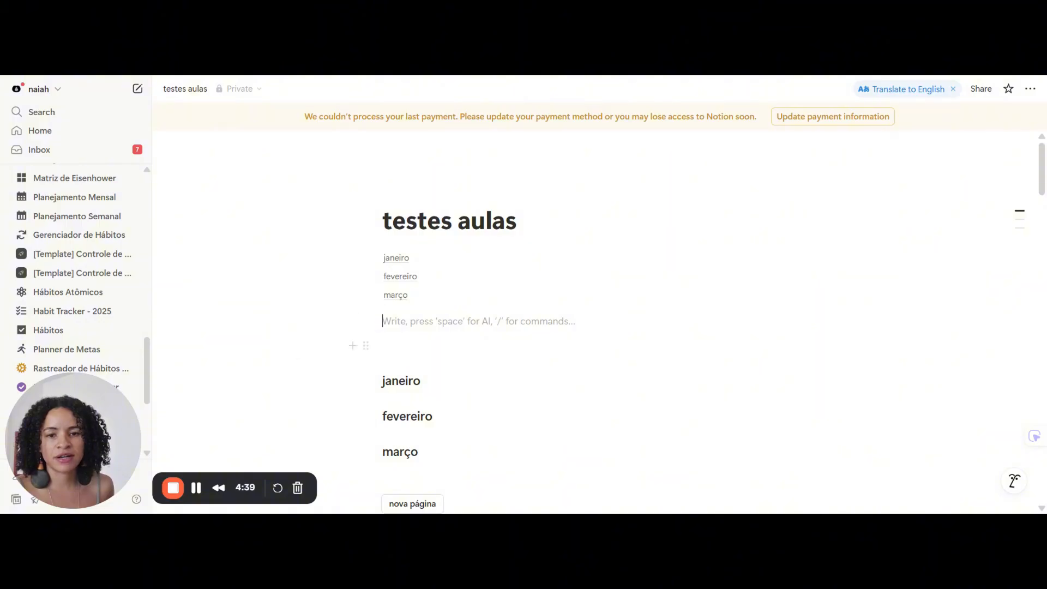
Step: Insert a second Table of contents block in the empty line below the existing one
{"action": "left_click", "coordinate": [353, 322]}
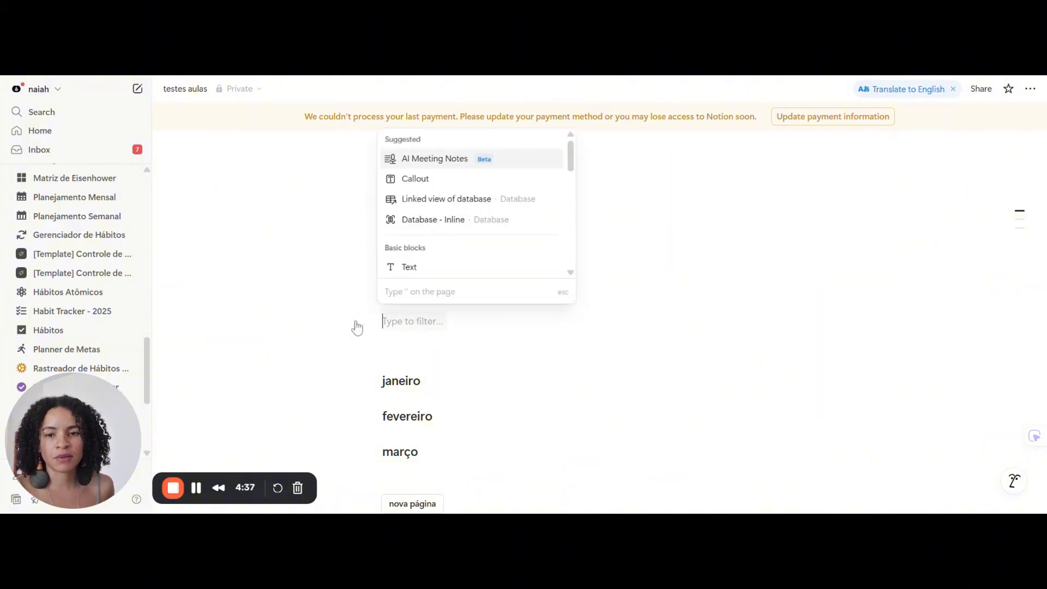
{"action": "scroll", "coordinate": [445, 196], "scroll_direction": "down", "scroll_amount": 15}
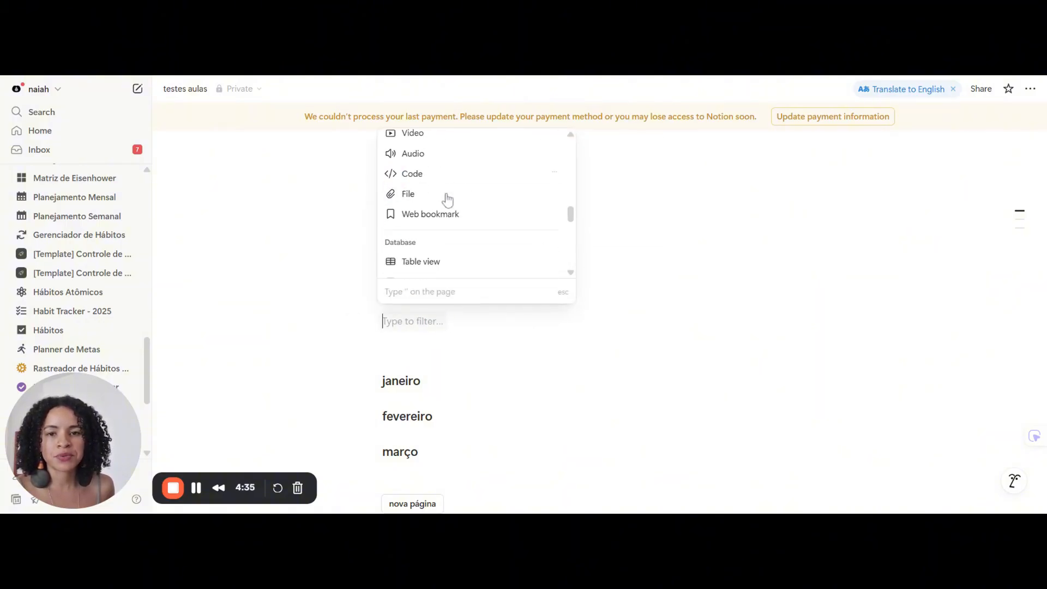
{"action": "scroll", "coordinate": [448, 199], "scroll_direction": "down", "scroll_amount": 15}
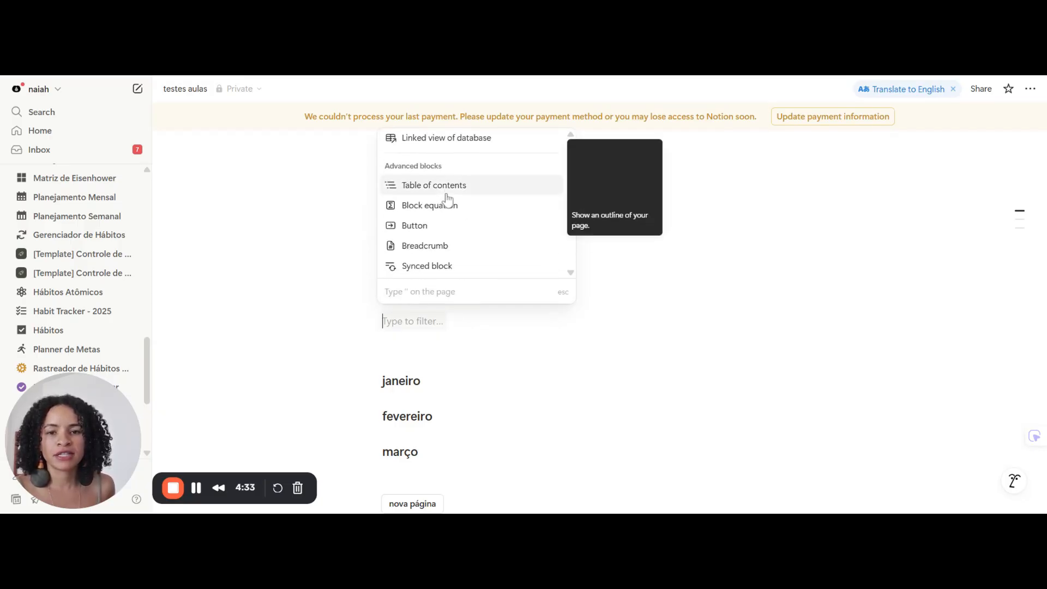
{"action": "scroll", "coordinate": [448, 199], "scroll_direction": "down", "scroll_amount": 8}
{"action": "scroll", "coordinate": [447, 199], "scroll_direction": "up", "scroll_amount": 12}
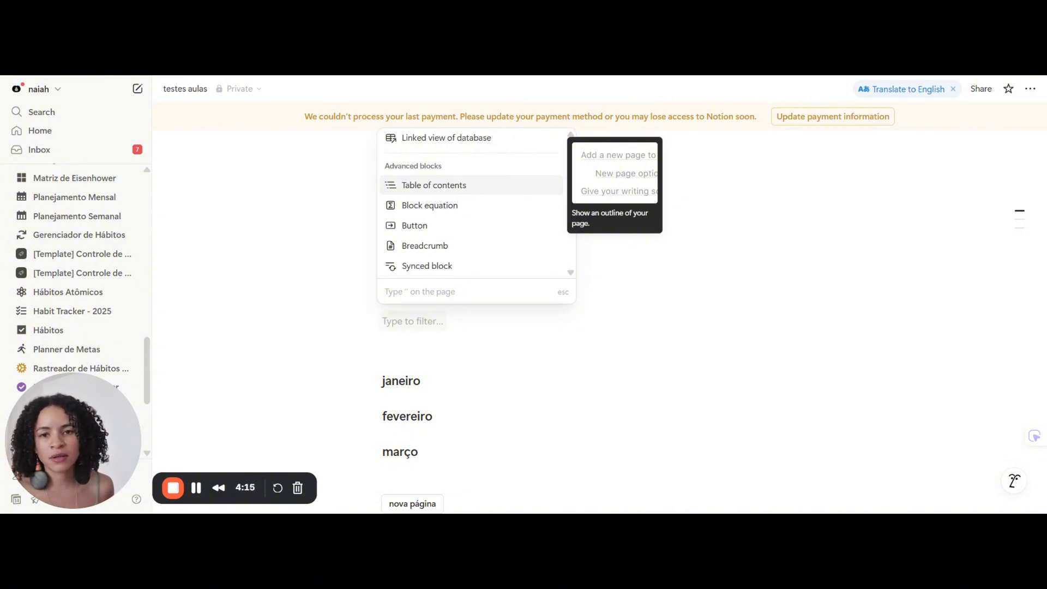
{"action": "left_click", "coordinate": [456, 190]}
{"action": "scroll", "coordinate": [444, 323], "scroll_direction": "down", "scroll_amount": 1}
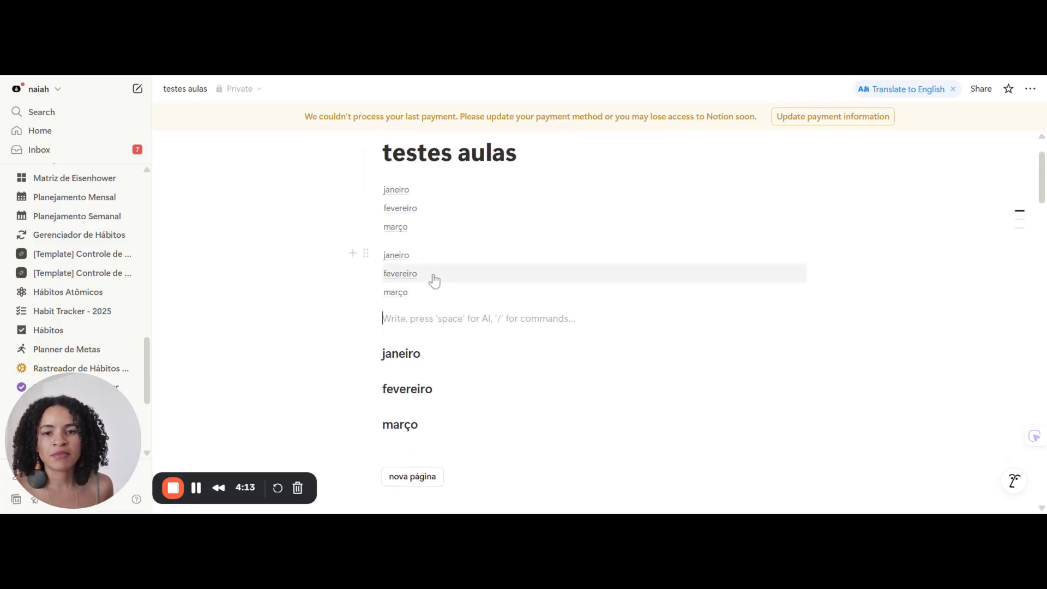
{"action": "scroll", "coordinate": [546, 322], "scroll_direction": "down", "scroll_amount": 2}
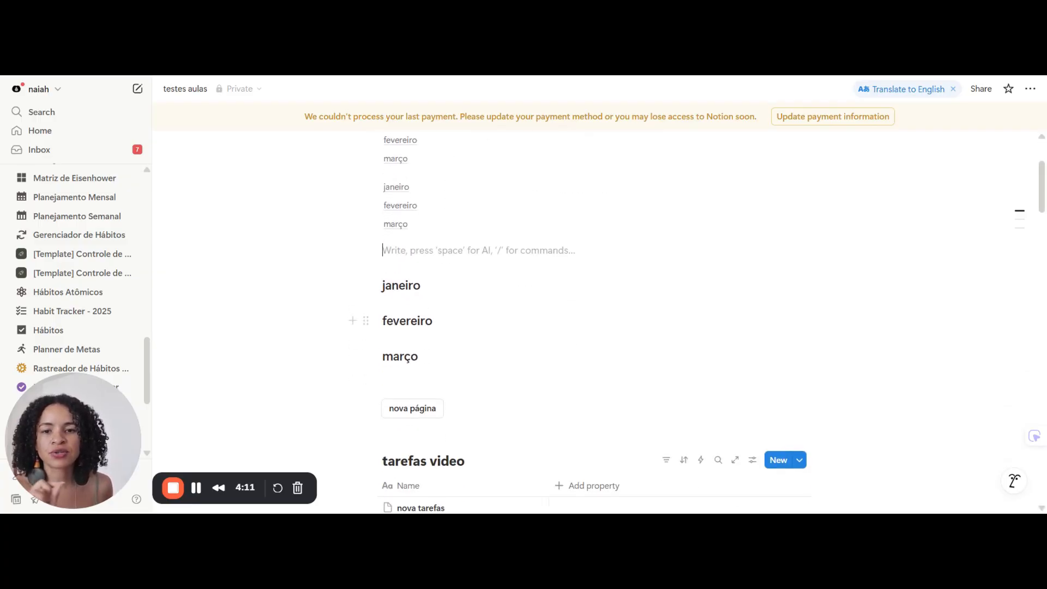
Step: Add a Heading 3 reading "janeiro" below the second table of contents, leaving an empty line between them
{"action": "key", "text": "Return"}
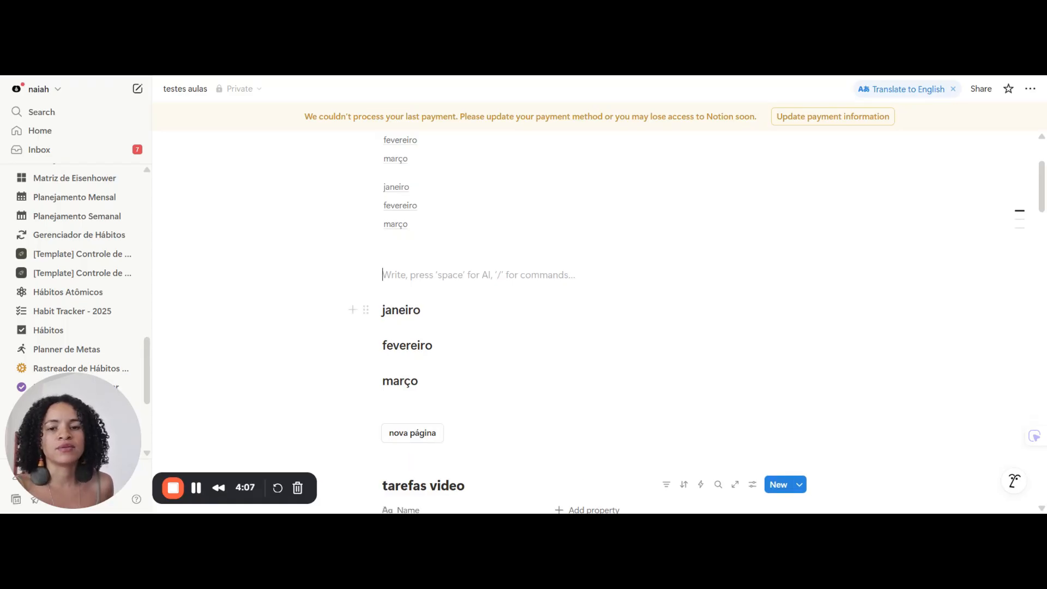
{"action": "type", "text": "/"}
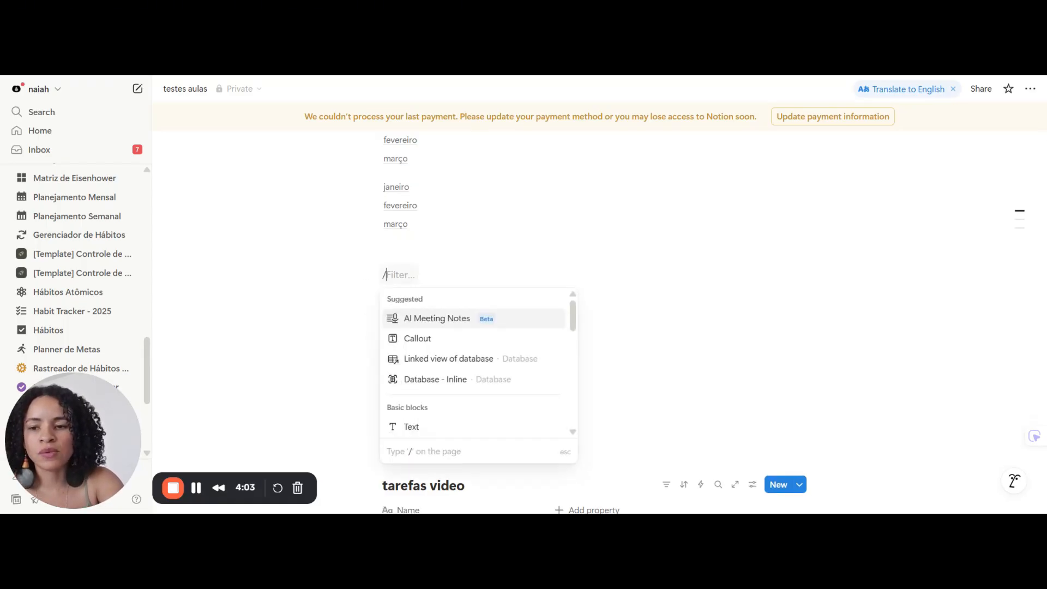
{"action": "key", "text": "BackSpace"}
{"action": "type", "text": "#"}
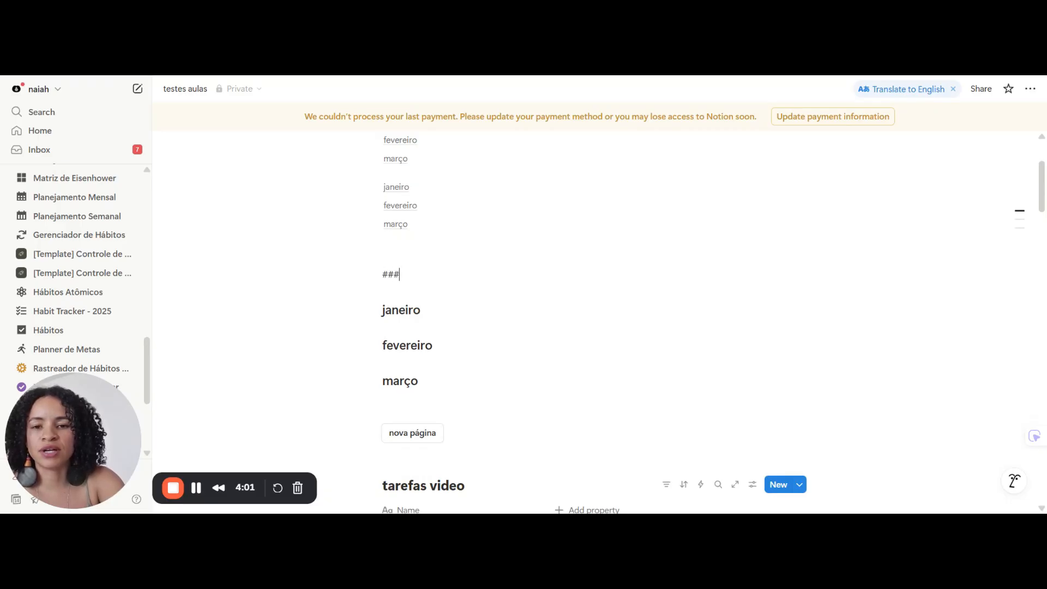
{"action": "type", "text": "## "}
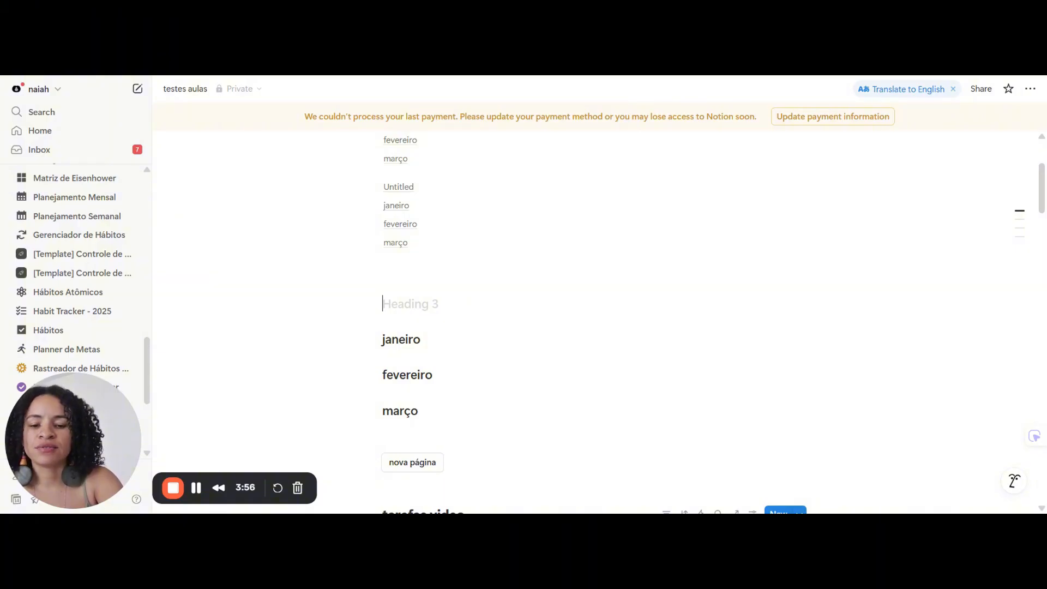
{"action": "type", "text": "janeiro"}
{"action": "key", "text": "Return"}
{"action": "type", "text": "f"}
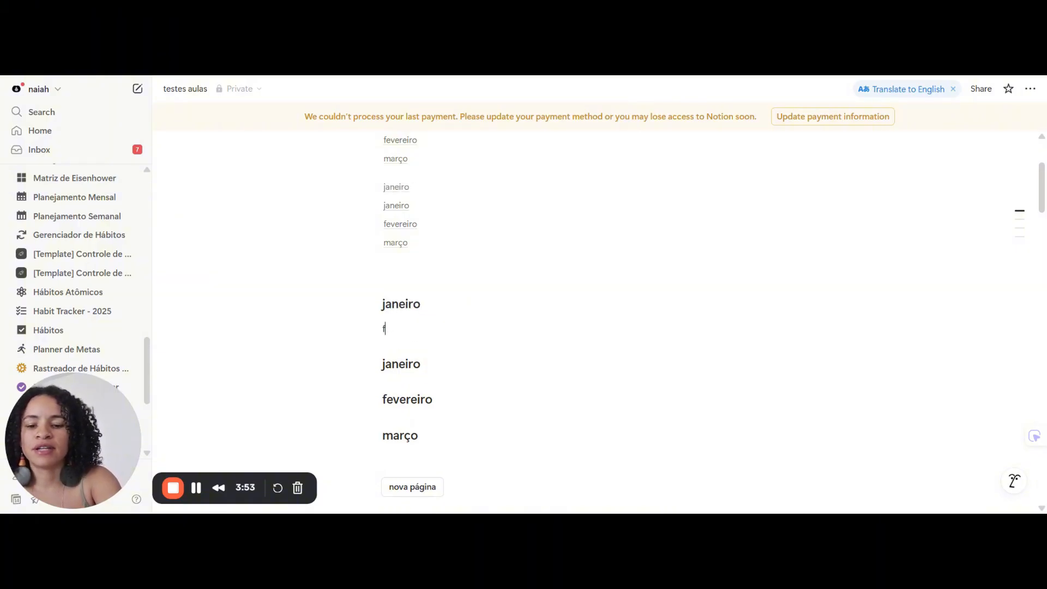
{"action": "type", "text": "everiro"}
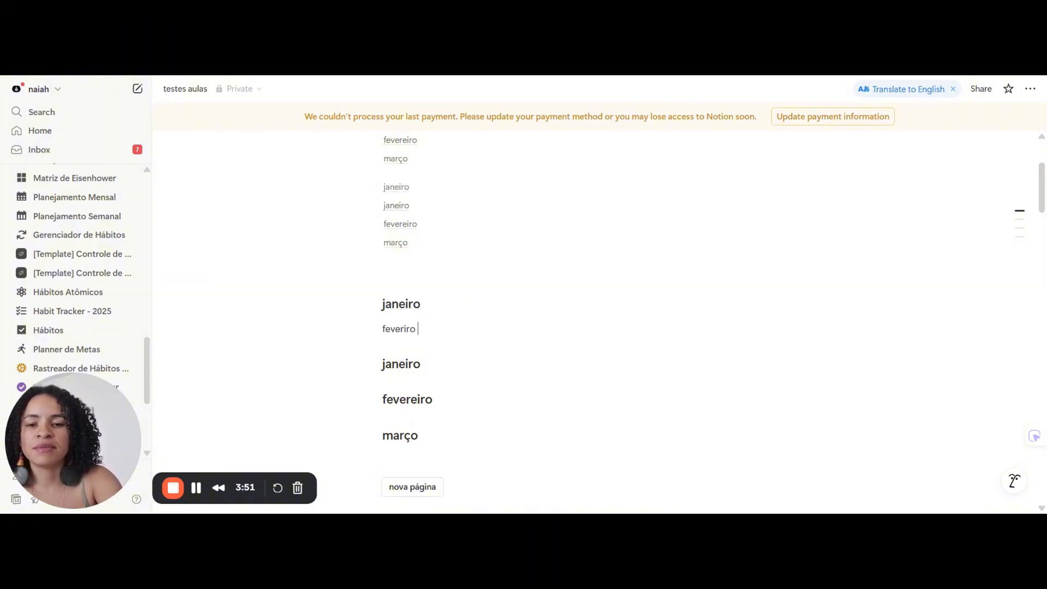
{"action": "key", "text": "BackSpace"}
{"action": "key", "text": "BackSpace"}
{"action": "key", "text": "BackSpace"}
{"action": "key", "text": "BackSpace"}
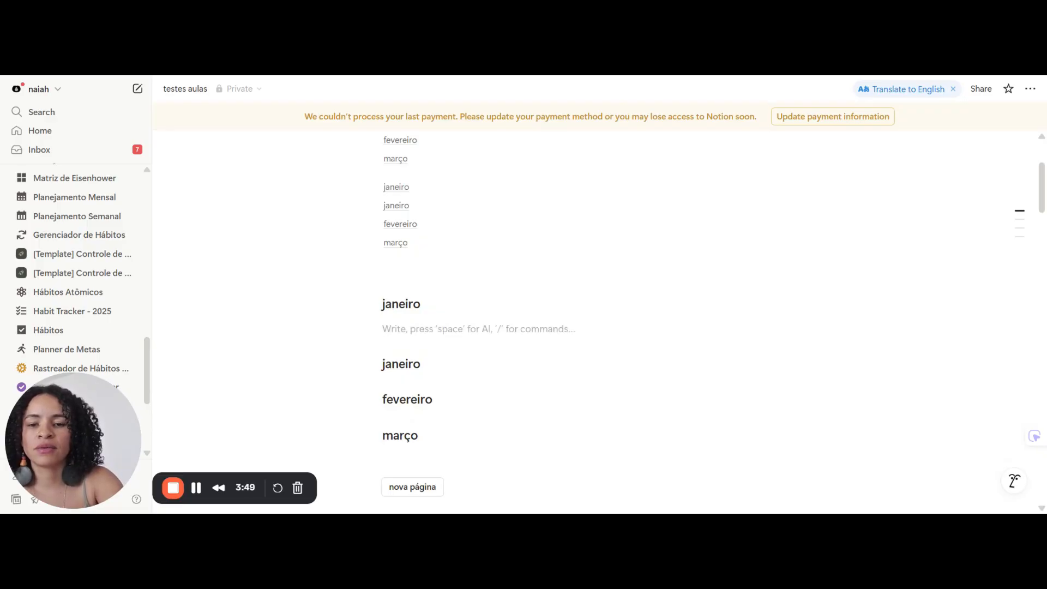
Step: Add two more Heading 3 lines, "fevereiro" and "novo mês", under the new "janeiro" heading
{"action": "type", "text": "###"}
{"action": "key", "text": "Return"}
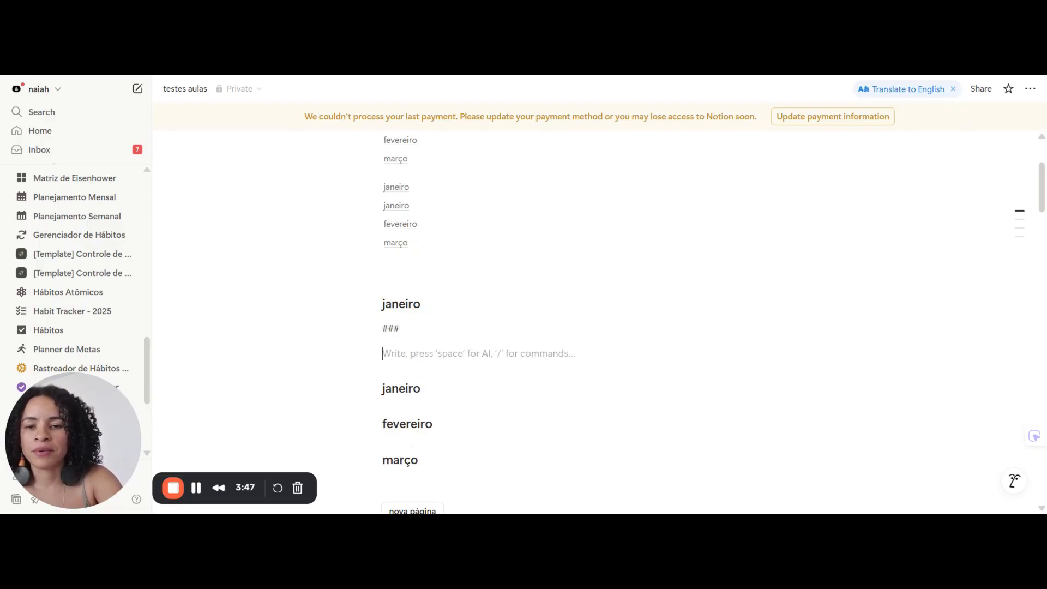
{"action": "key", "text": "BackSpace"}
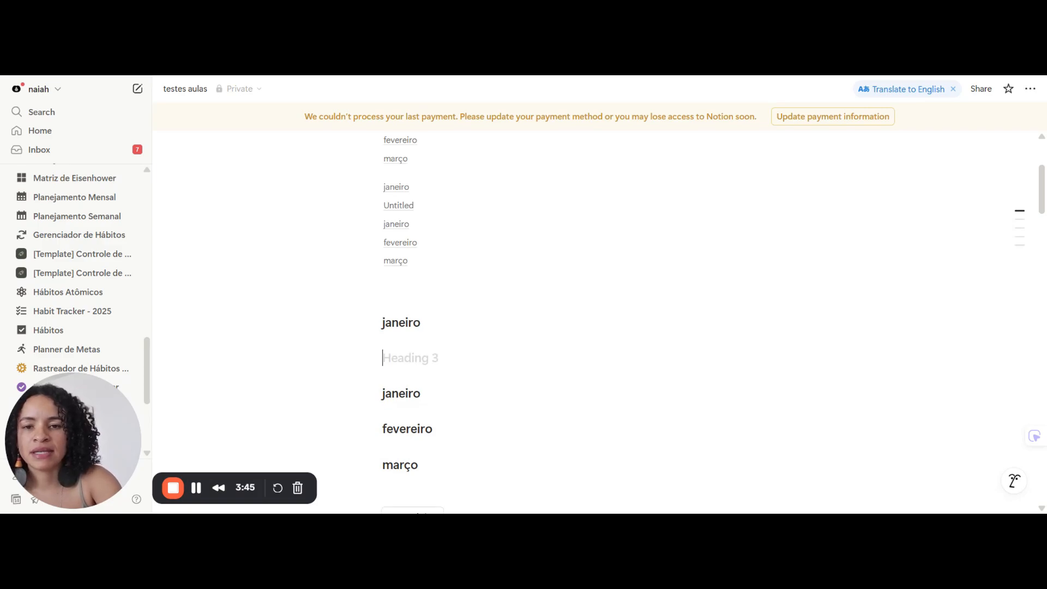
{"action": "type", "text": "fevereiro"}
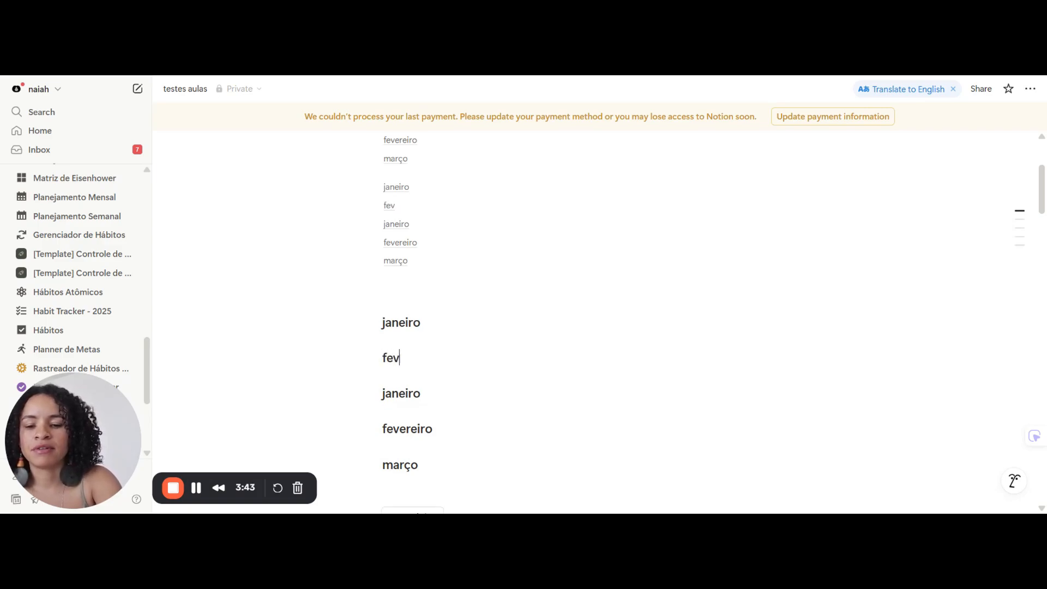
{"action": "key", "text": "Return"}
{"action": "type", "text": "### novo mês"}
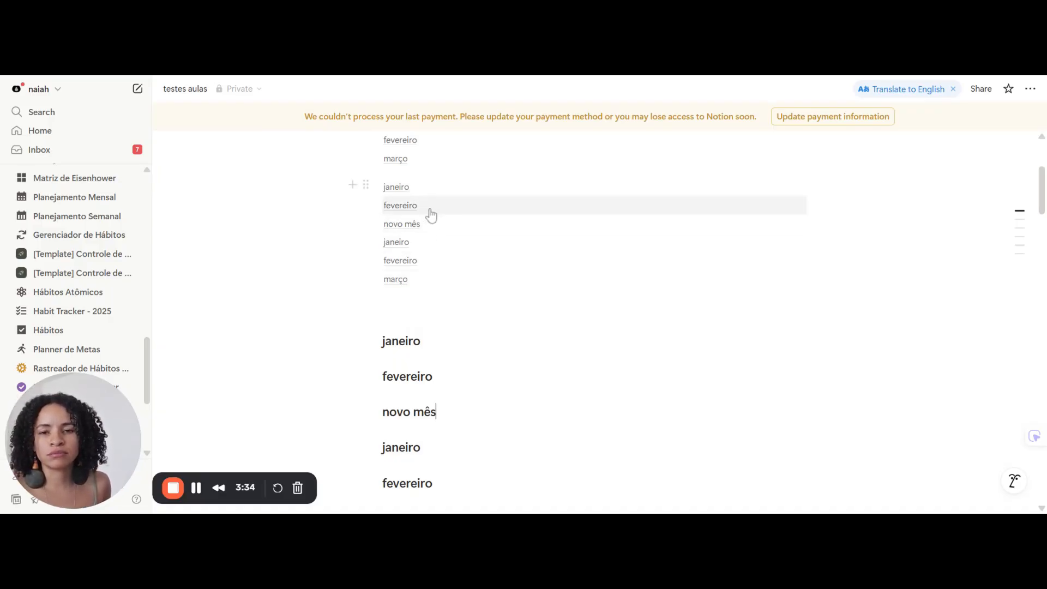
Step: Add another empty line between the second table of contents and the first "janeiro" heading
{"action": "scroll", "coordinate": [437, 335], "scroll_direction": "up", "scroll_amount": 4}
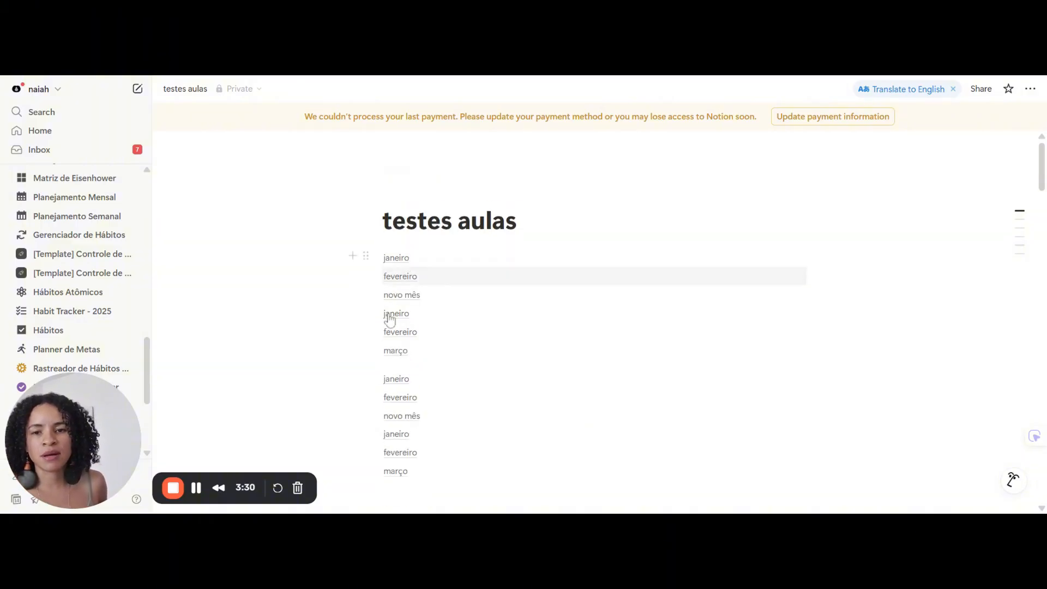
{"action": "scroll", "coordinate": [391, 321], "scroll_direction": "down", "scroll_amount": 4}
{"action": "left_click", "coordinate": [394, 294]}
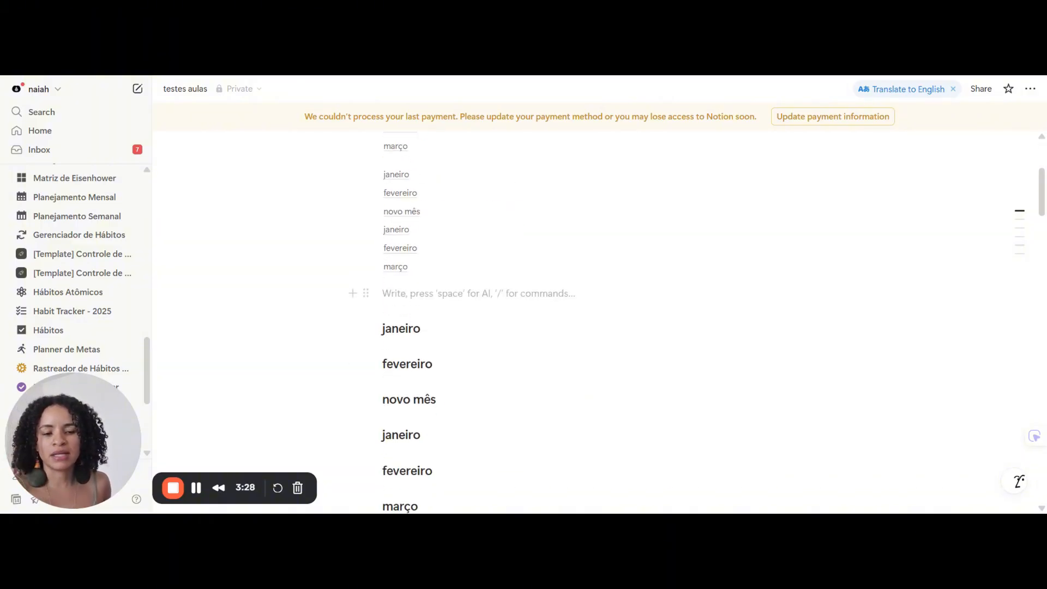
{"action": "scroll", "coordinate": [407, 283], "scroll_direction": "up", "scroll_amount": 3}
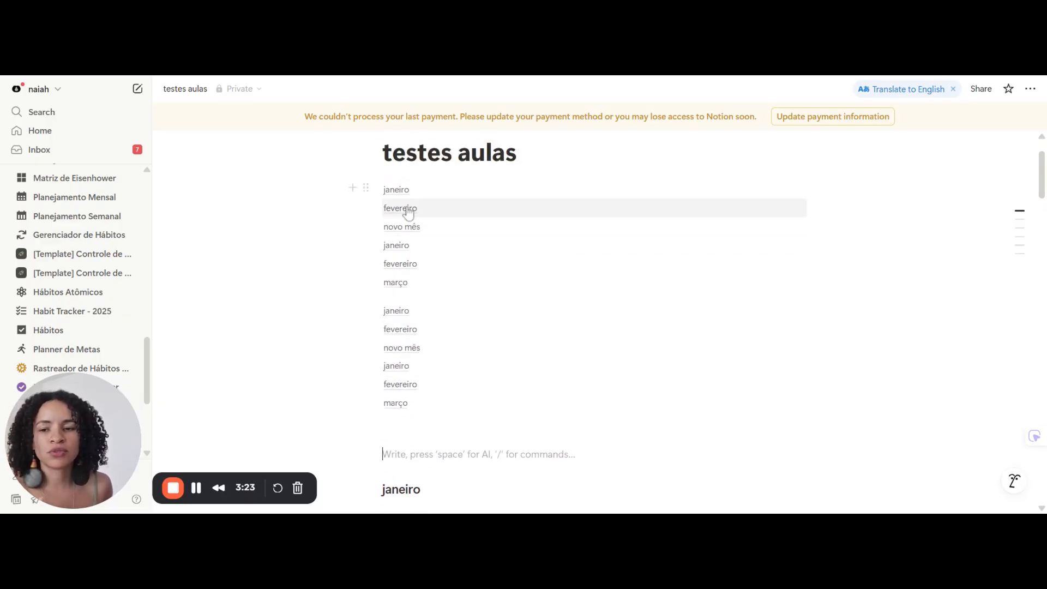
Step: Jump to the first "fevereiro" heading through its link in the upper table of contents
{"action": "scroll", "coordinate": [409, 213], "scroll_direction": "down", "scroll_amount": 2}
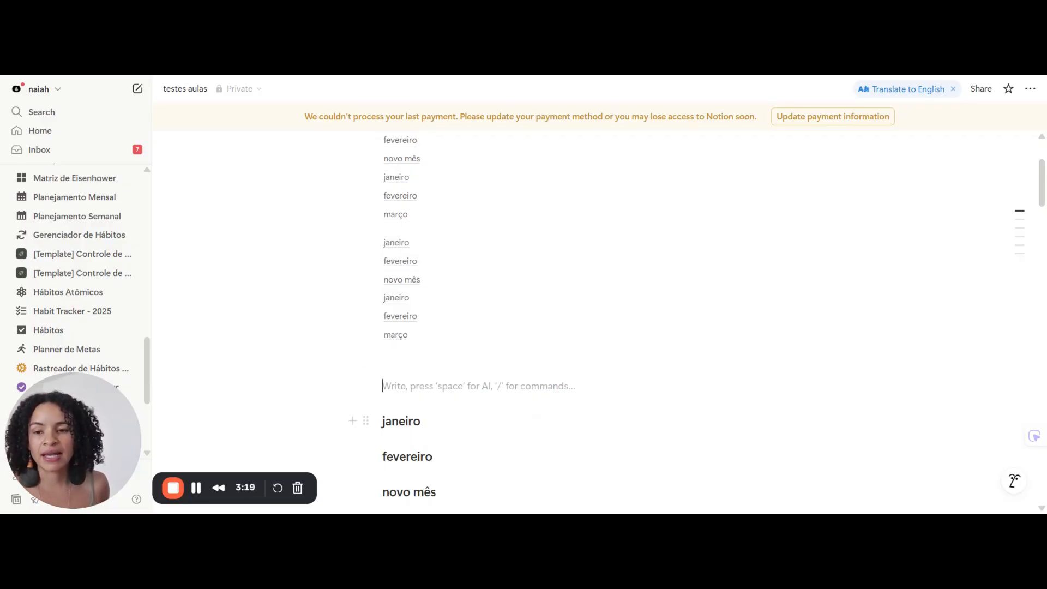
{"action": "scroll", "coordinate": [420, 245], "scroll_direction": "up", "scroll_amount": 2}
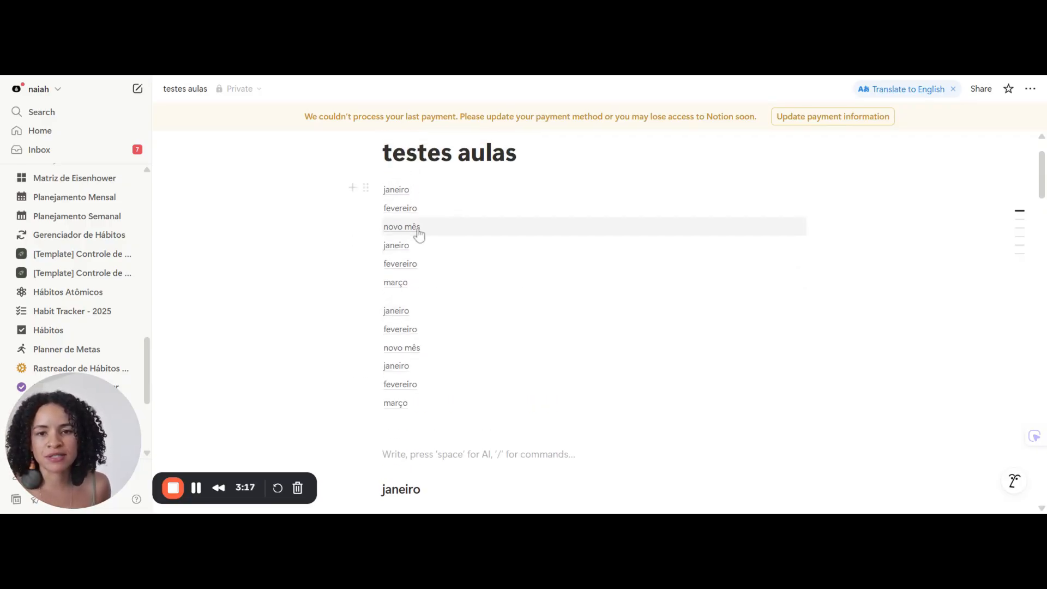
{"action": "left_click", "coordinate": [411, 210]}
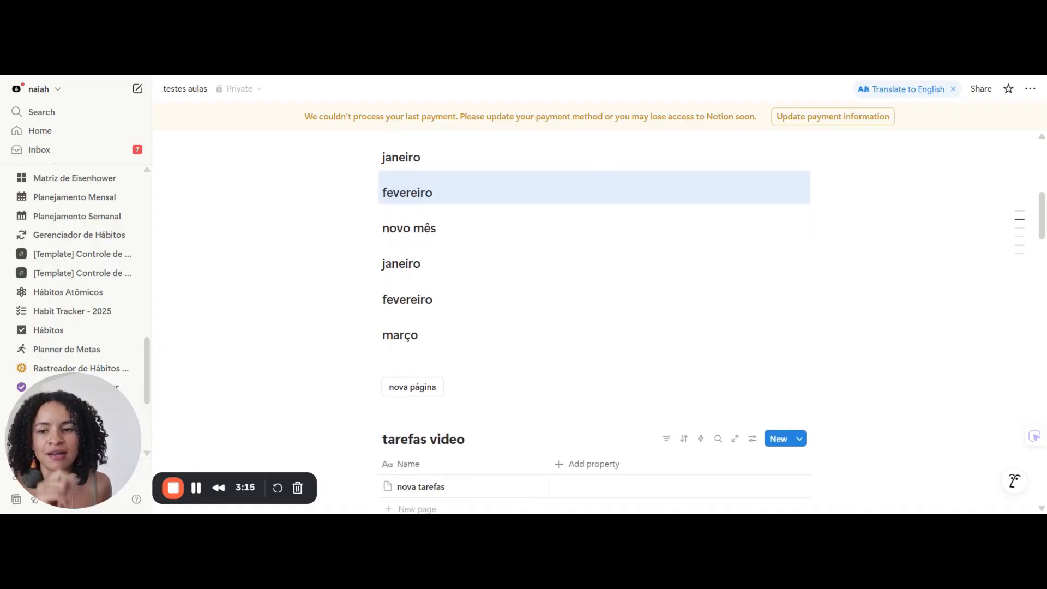
Step: Create a toggle named "índice" below the second table of contents and move that table of contents into it
{"action": "scroll", "coordinate": [402, 341], "scroll_direction": "up", "scroll_amount": 10}
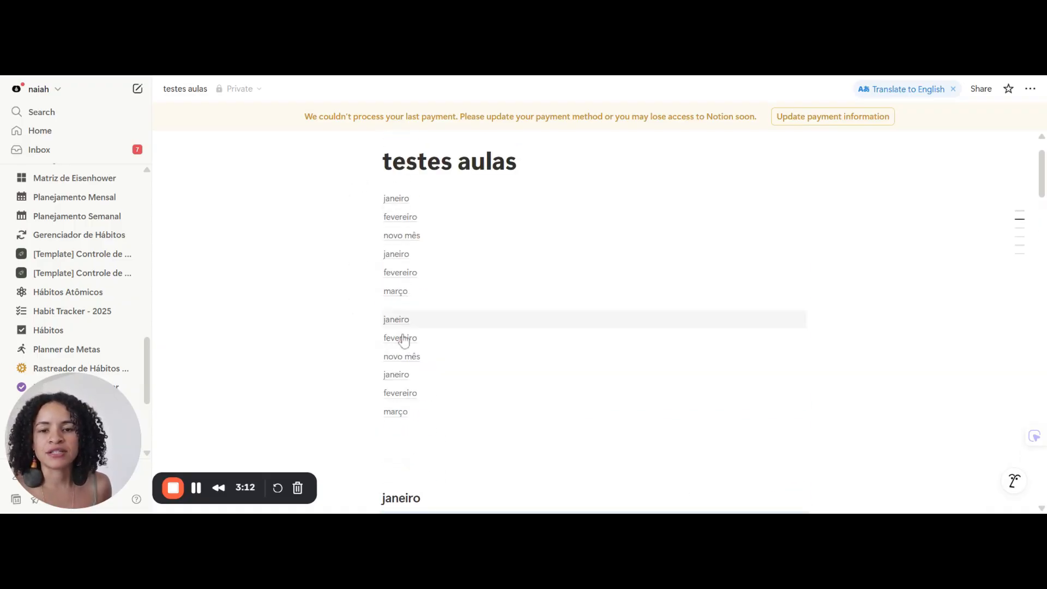
{"action": "scroll", "coordinate": [407, 353], "scroll_direction": "down", "scroll_amount": 2}
{"action": "left_click", "coordinate": [404, 370]}
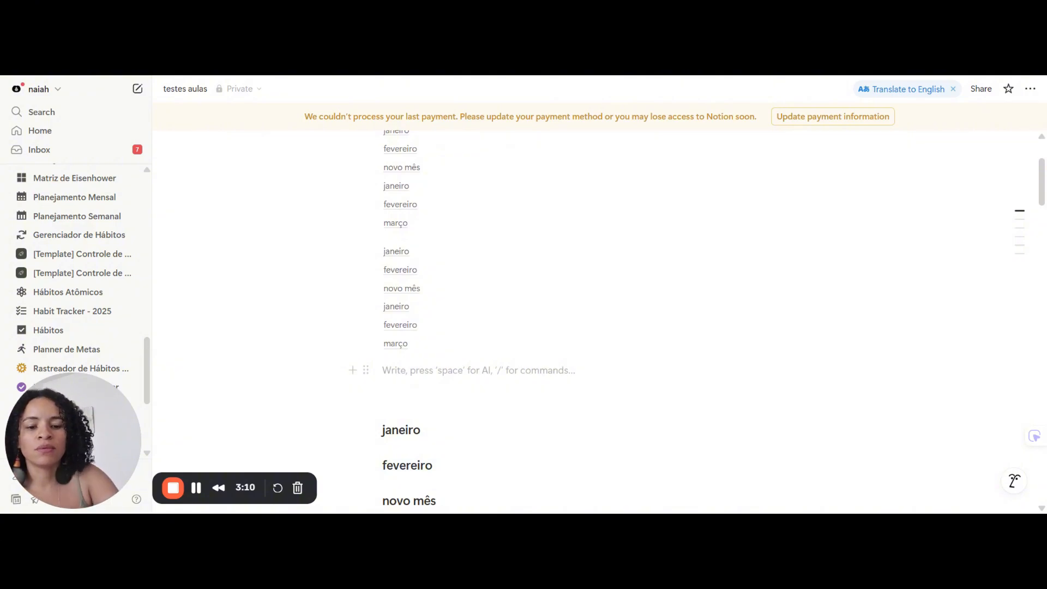
{"action": "type", "text": "> "}
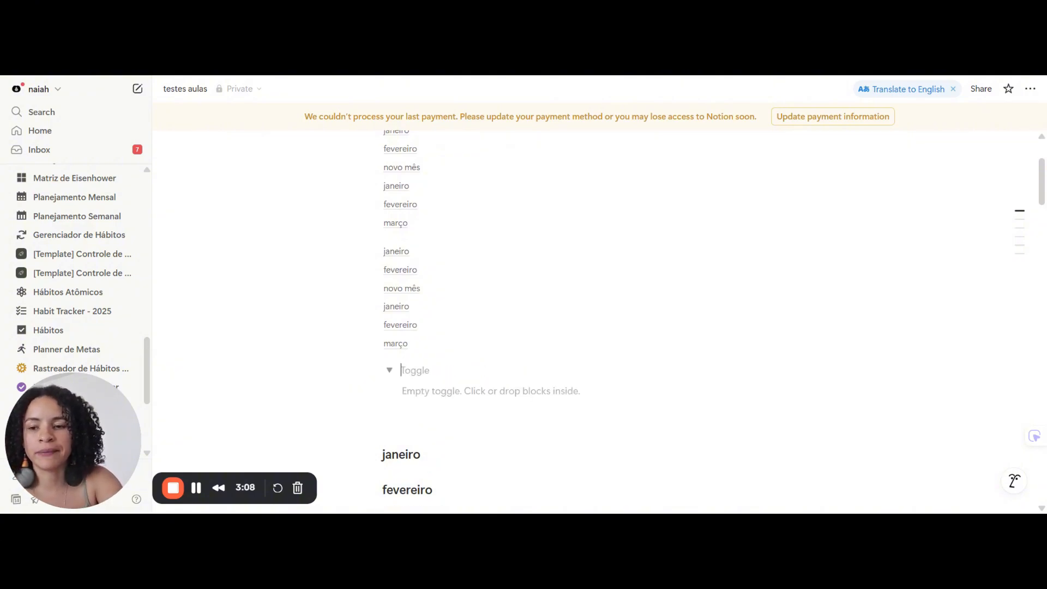
{"action": "type", "text": "indice"}
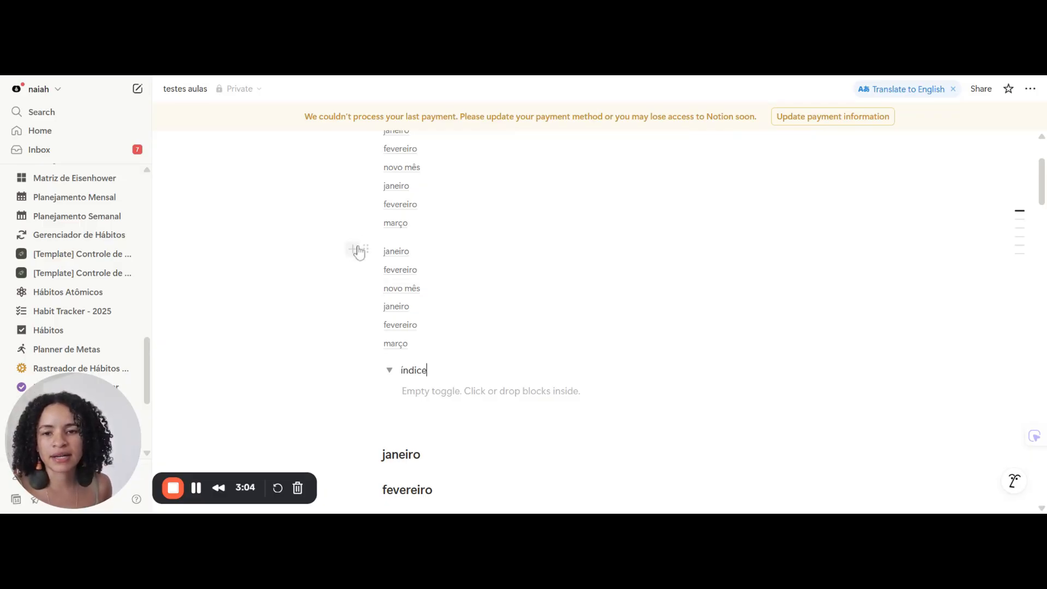
{"action": "left_click_drag", "start_coordinate": [361, 250], "coordinate": [416, 391]}
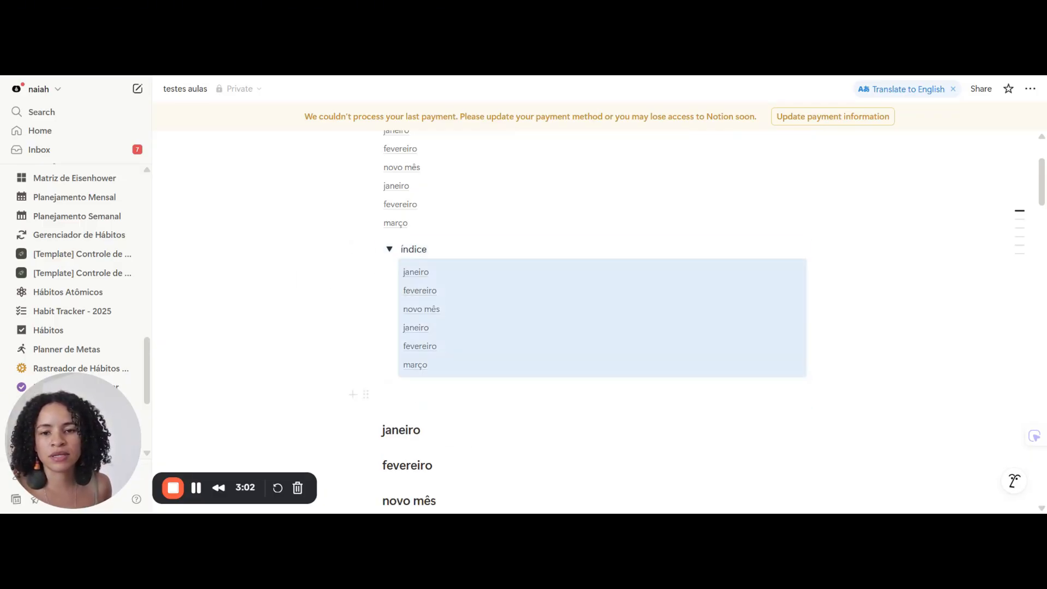
{"action": "left_click", "coordinate": [390, 249]}
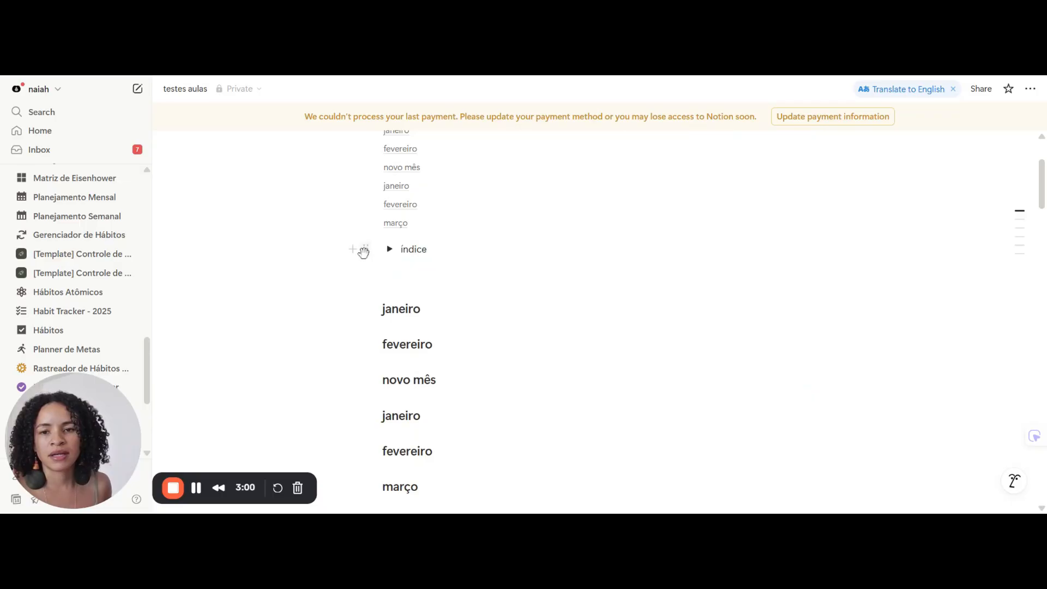
Step: Move the "índice" toggle directly under the page title and delete the table of contents that sits outside it
{"action": "left_click_drag", "start_coordinate": [365, 250], "coordinate": [379, 252]}
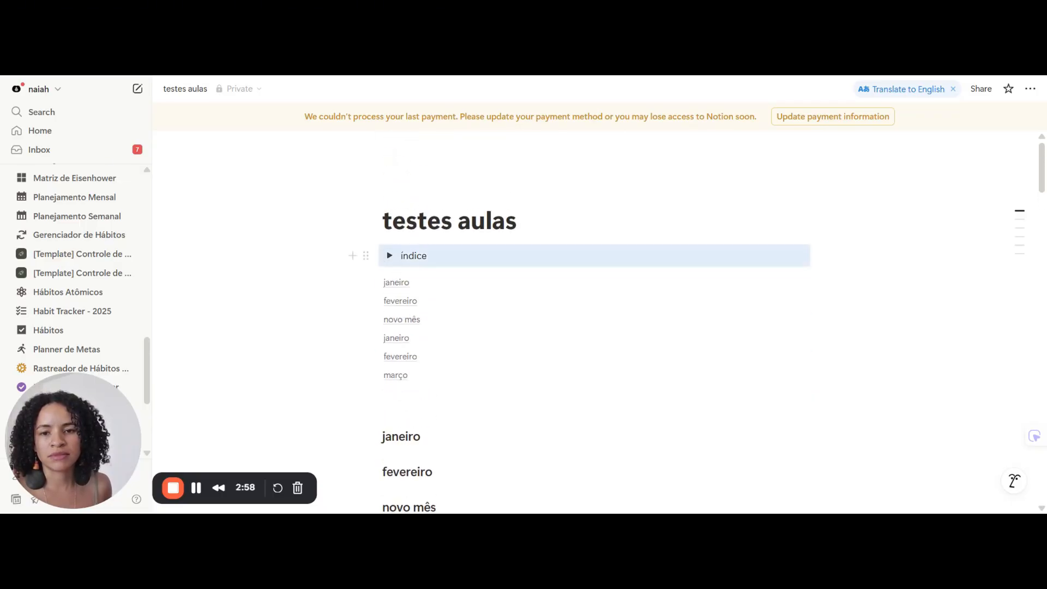
{"action": "left_click", "coordinate": [365, 281]}
{"action": "left_click", "coordinate": [231, 325]}
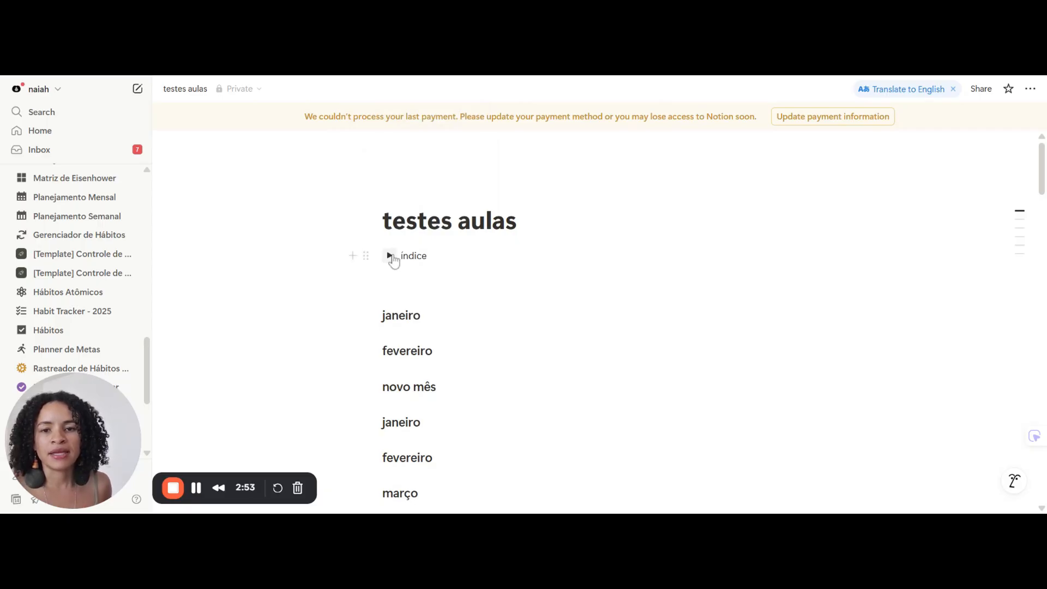
Step: Insert a callout in the empty line below the "índice" toggle and move the toggle inside the callout
{"action": "left_click", "coordinate": [396, 281]}
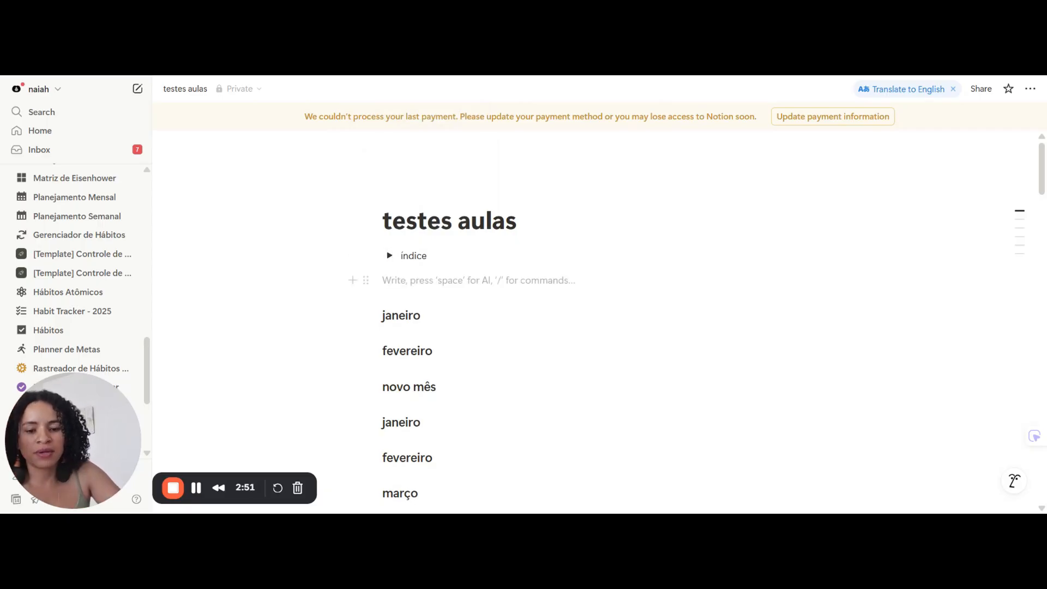
{"action": "type", "text": "/cal"}
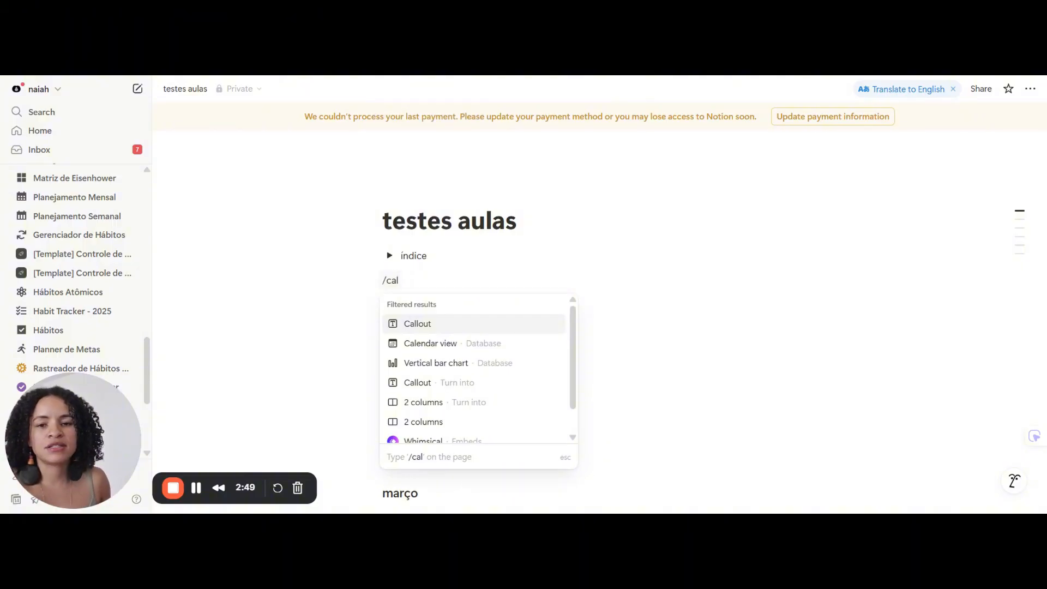
{"action": "key", "text": "Return"}
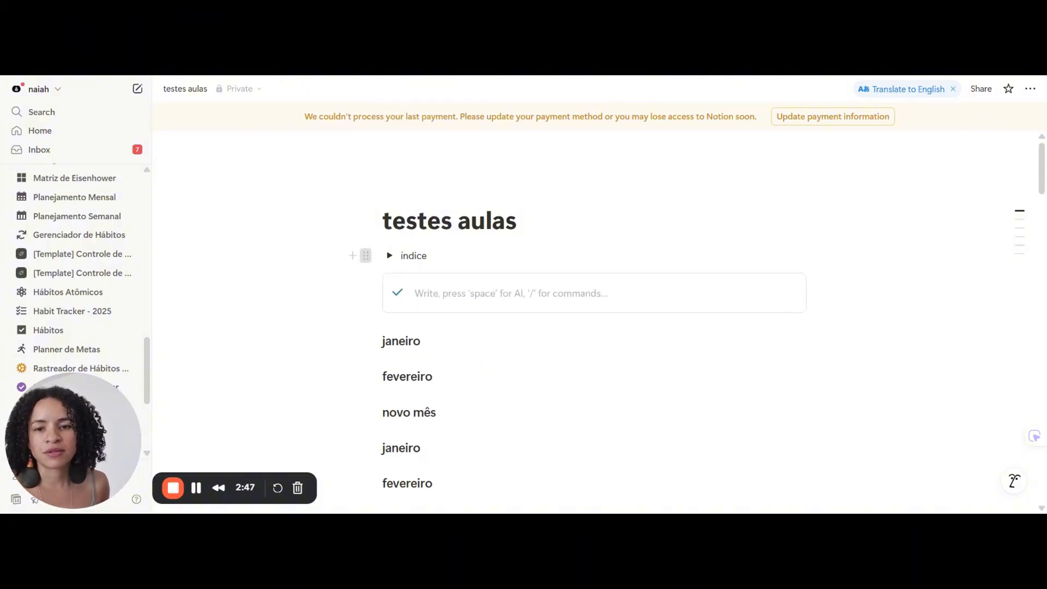
{"action": "left_click_drag", "start_coordinate": [367, 255], "coordinate": [424, 298]}
{"action": "left_click", "coordinate": [422, 294]}
{"action": "left_click", "coordinate": [423, 295]}
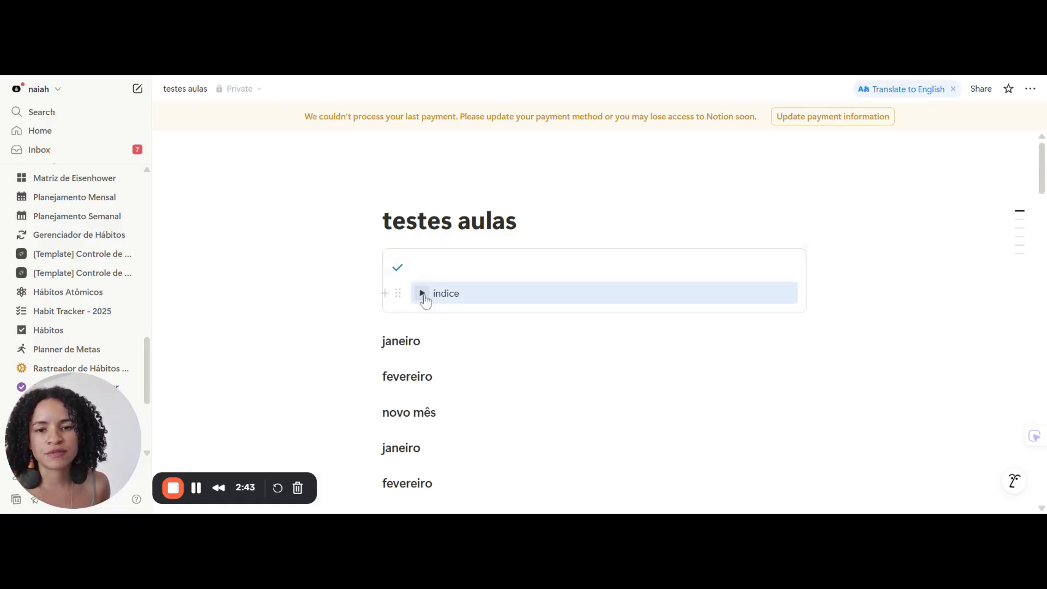
Step: Delete the empty line above the "índice" toggle in the callout and place the callout in a column beside the first "janeiro" heading
{"action": "left_click", "coordinate": [415, 269]}
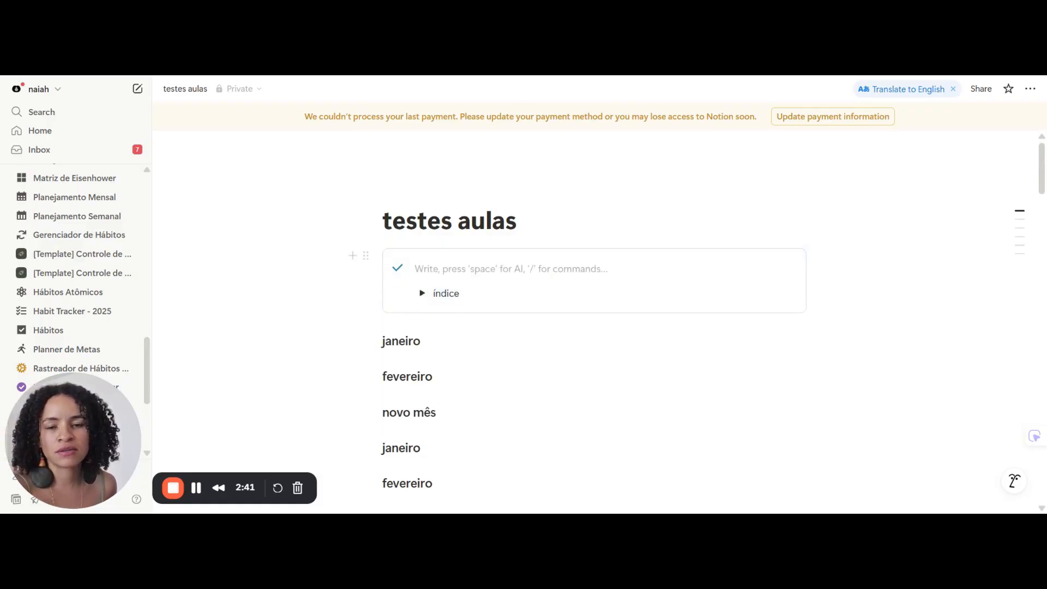
{"action": "key", "text": "Delete"}
{"action": "left_click", "coordinate": [422, 269]}
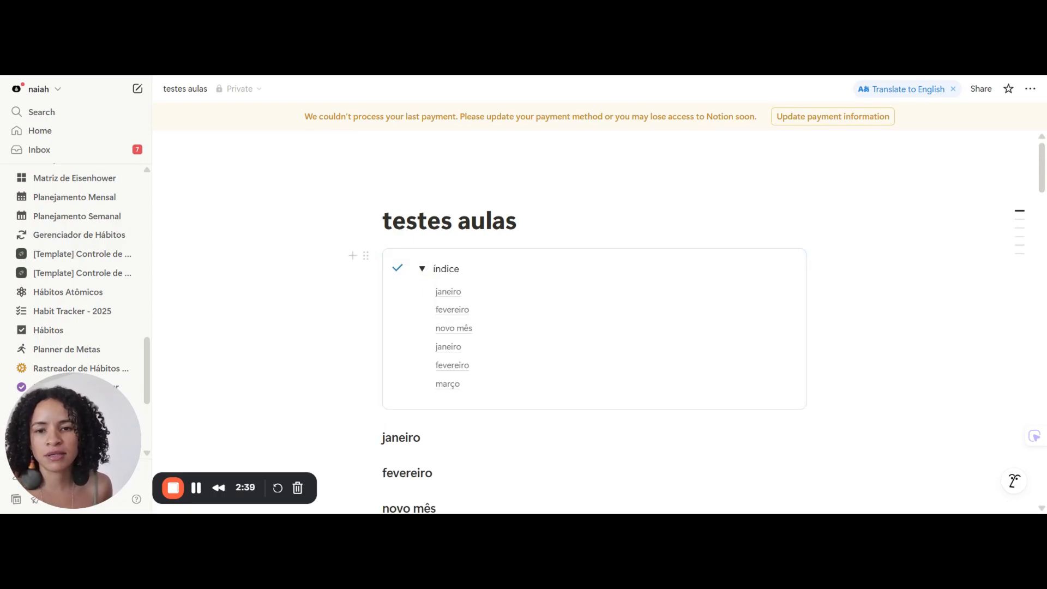
{"action": "left_click", "coordinate": [422, 268]}
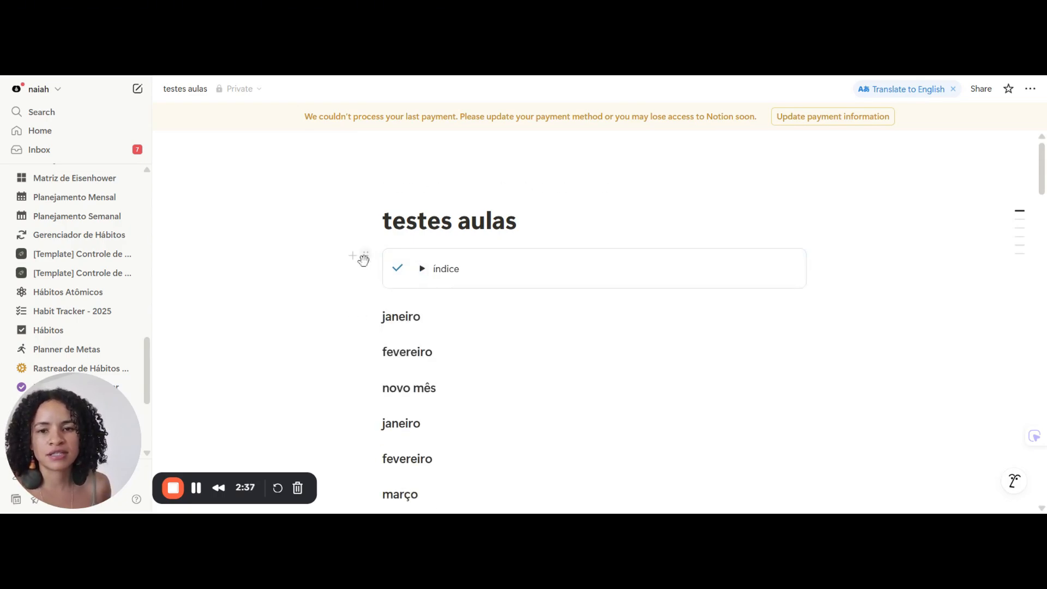
{"action": "left_click_drag", "start_coordinate": [366, 255], "coordinate": [352, 316]}
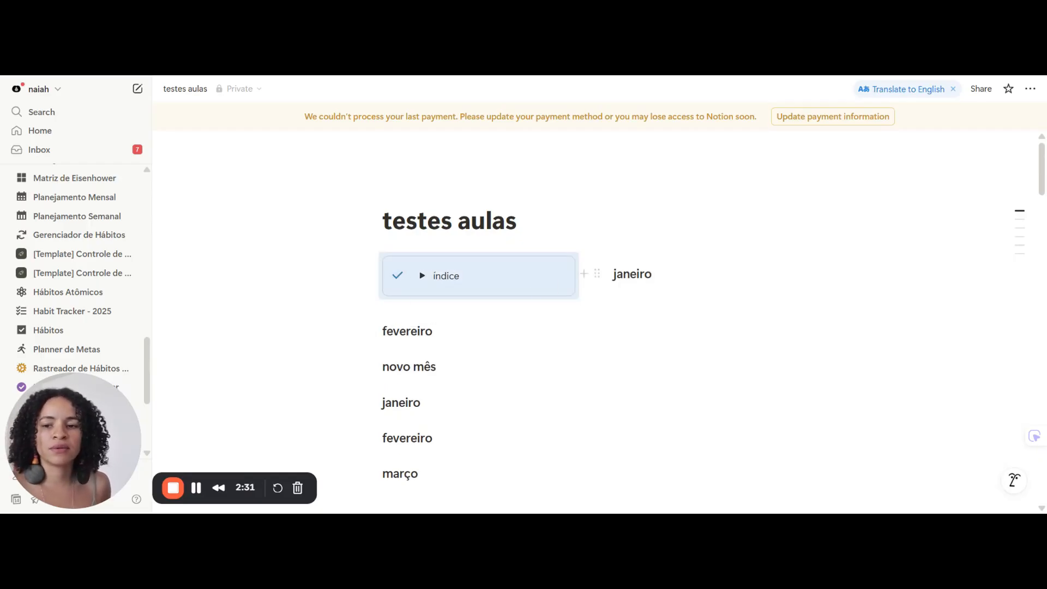
Step: Add two empty lines between the "março" heading and the "nova página" button, returning to the upper empty line
{"action": "scroll", "coordinate": [491, 273], "scroll_direction": "down", "scroll_amount": 4}
{"action": "scroll", "coordinate": [437, 272], "scroll_direction": "down", "scroll_amount": 1}
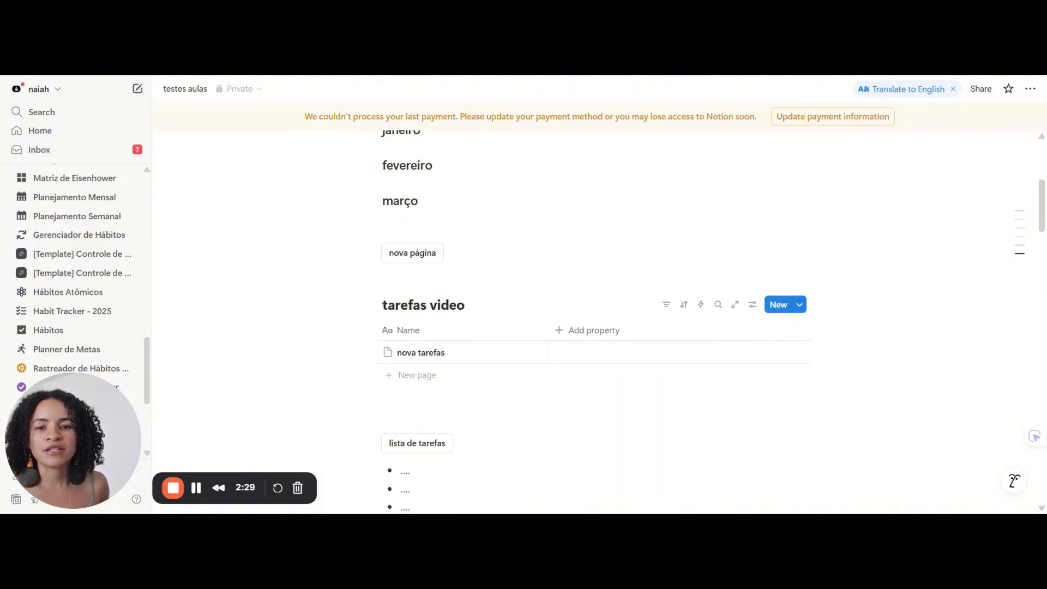
{"action": "scroll", "coordinate": [412, 319], "scroll_direction": "up", "scroll_amount": 1}
{"action": "scroll", "coordinate": [423, 332], "scroll_direction": "down", "scroll_amount": 1}
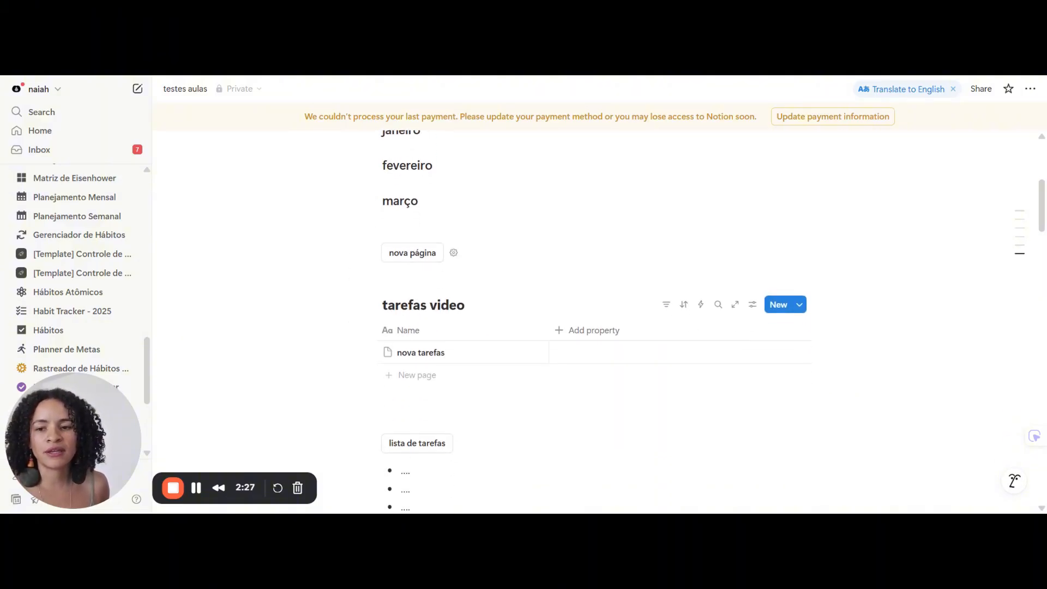
{"action": "left_click", "coordinate": [415, 259]}
{"action": "key", "text": "Return"}
{"action": "key", "text": "Return"}
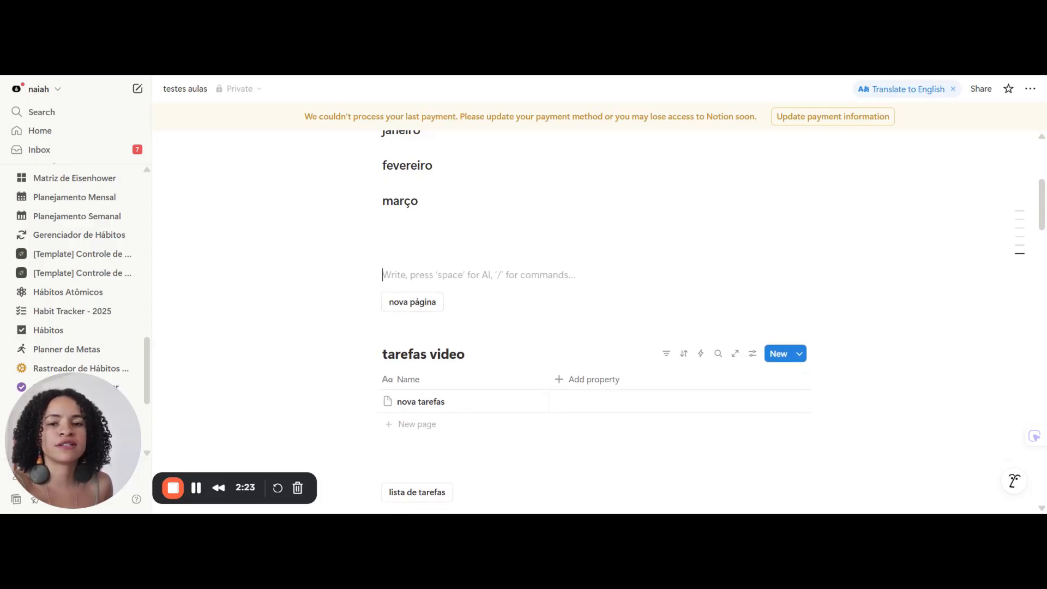
{"action": "key", "text": "Up"}
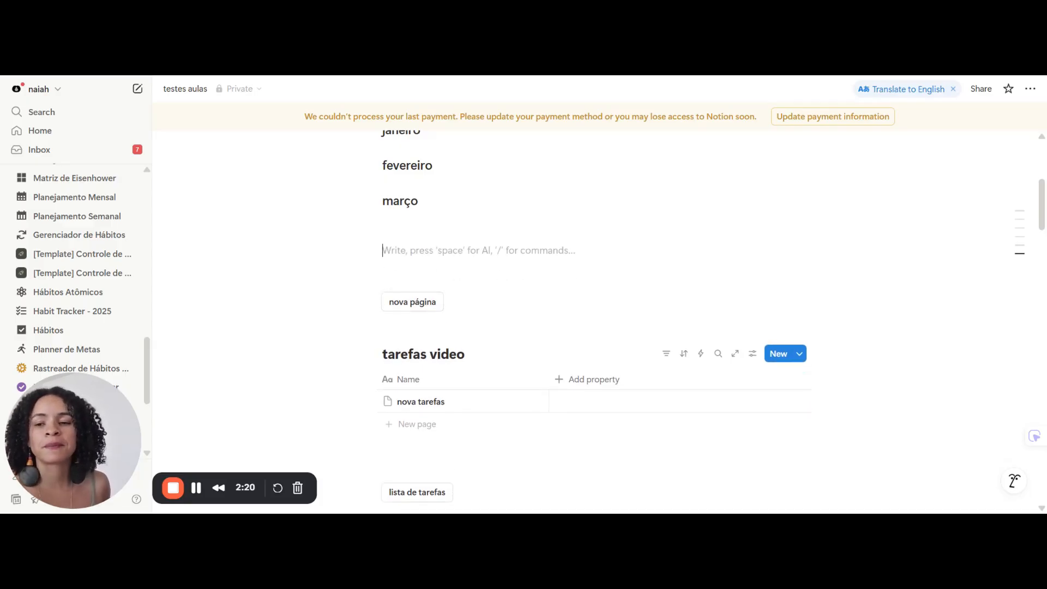
Step: Insert a button block in the empty line below the "março" heading
{"action": "type", "text": "/"}
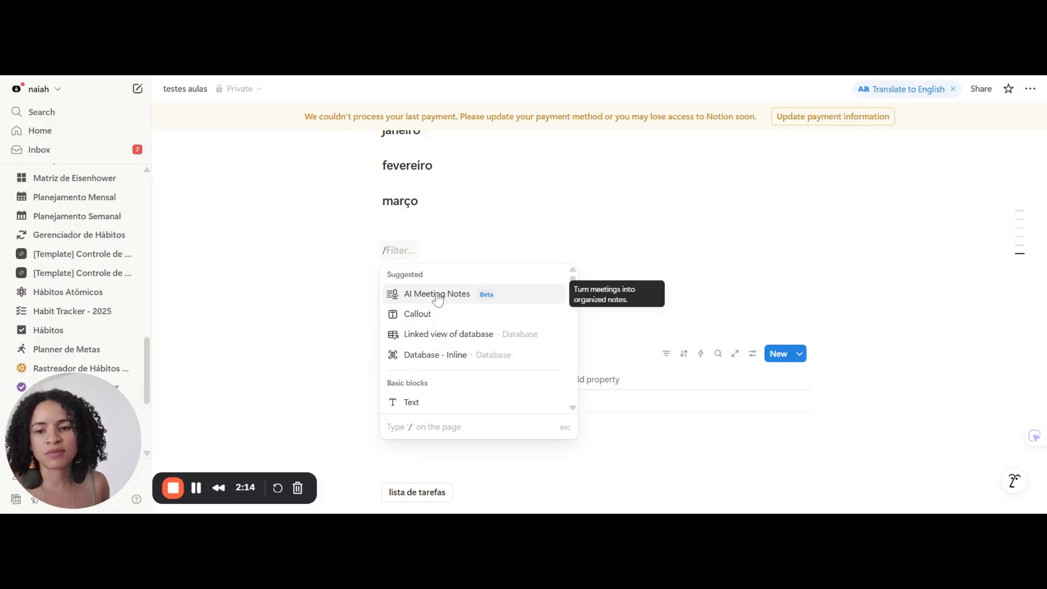
{"action": "scroll", "coordinate": [426, 315], "scroll_direction": "down", "scroll_amount": 2}
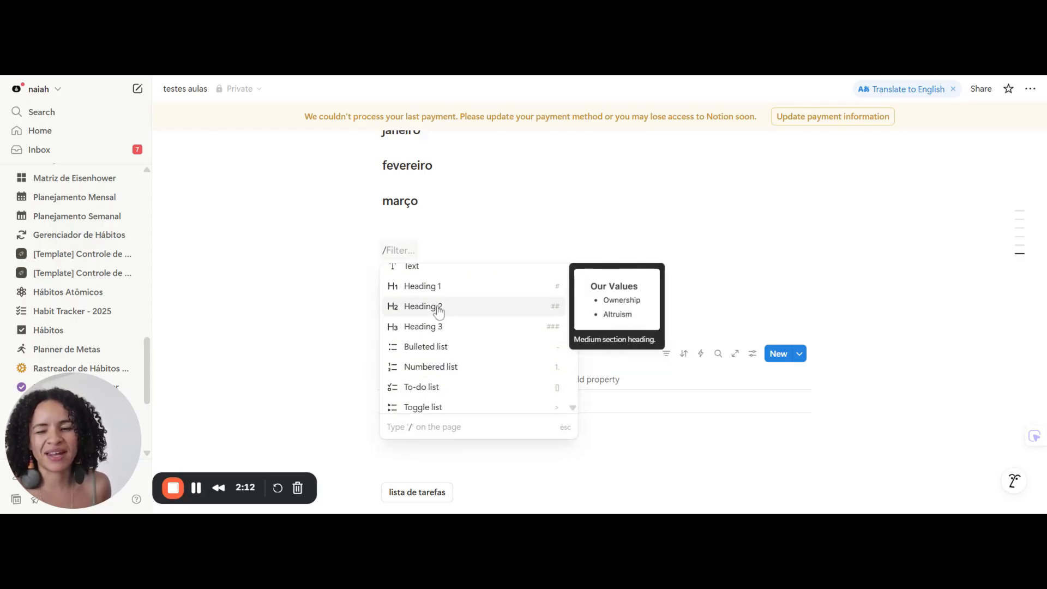
{"action": "scroll", "coordinate": [480, 339], "scroll_direction": "down", "scroll_amount": 6}
{"action": "scroll", "coordinate": [466, 308], "scroll_direction": "down", "scroll_amount": 5}
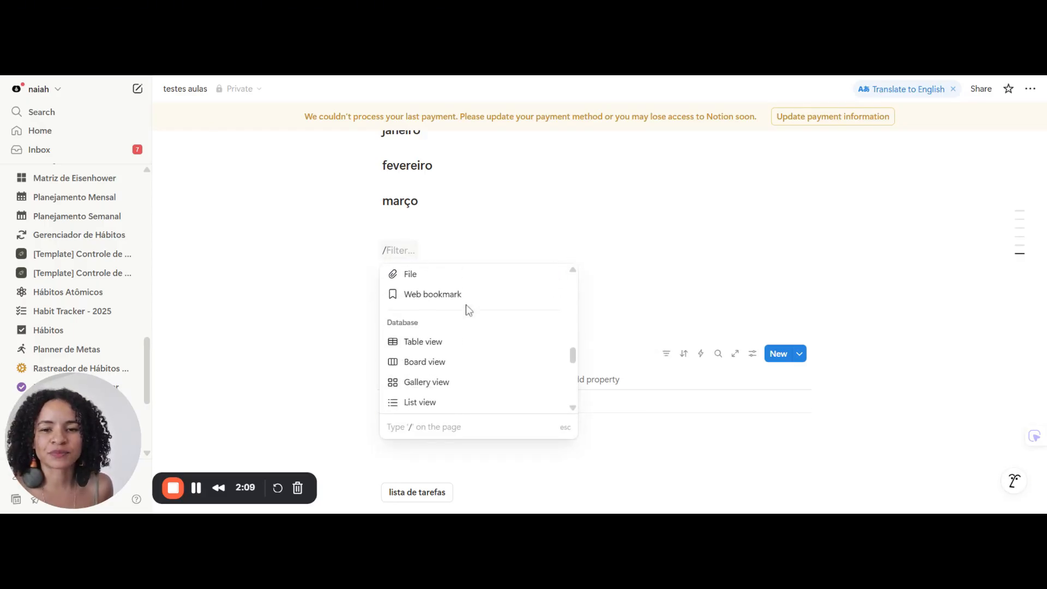
{"action": "scroll", "coordinate": [466, 311], "scroll_direction": "up", "scroll_amount": 1}
{"action": "scroll", "coordinate": [464, 322], "scroll_direction": "down", "scroll_amount": 3}
{"action": "scroll", "coordinate": [466, 326], "scroll_direction": "down", "scroll_amount": 3}
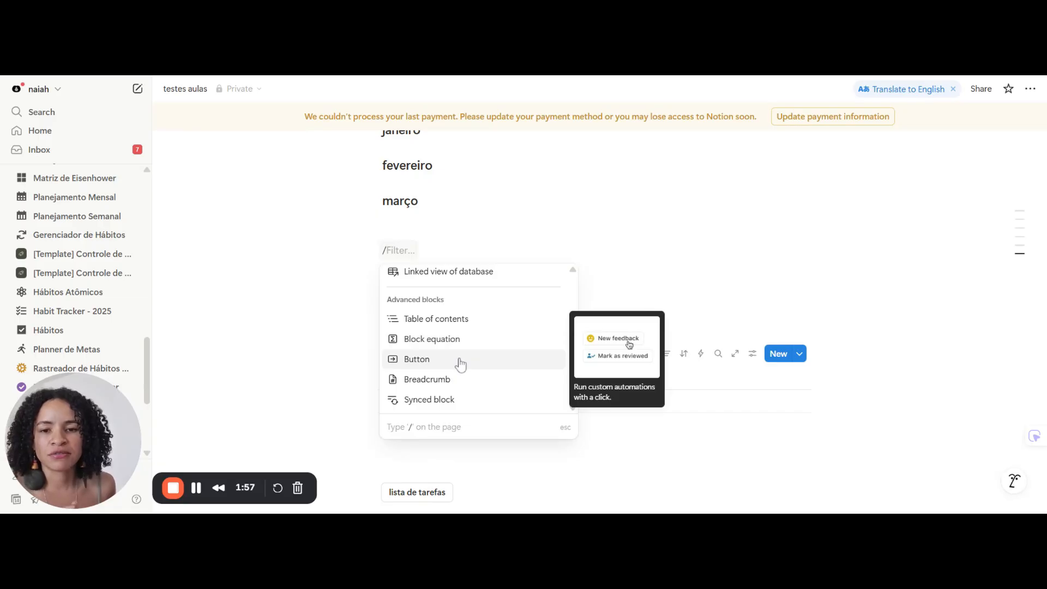
{"action": "left_click", "coordinate": [461, 358]}
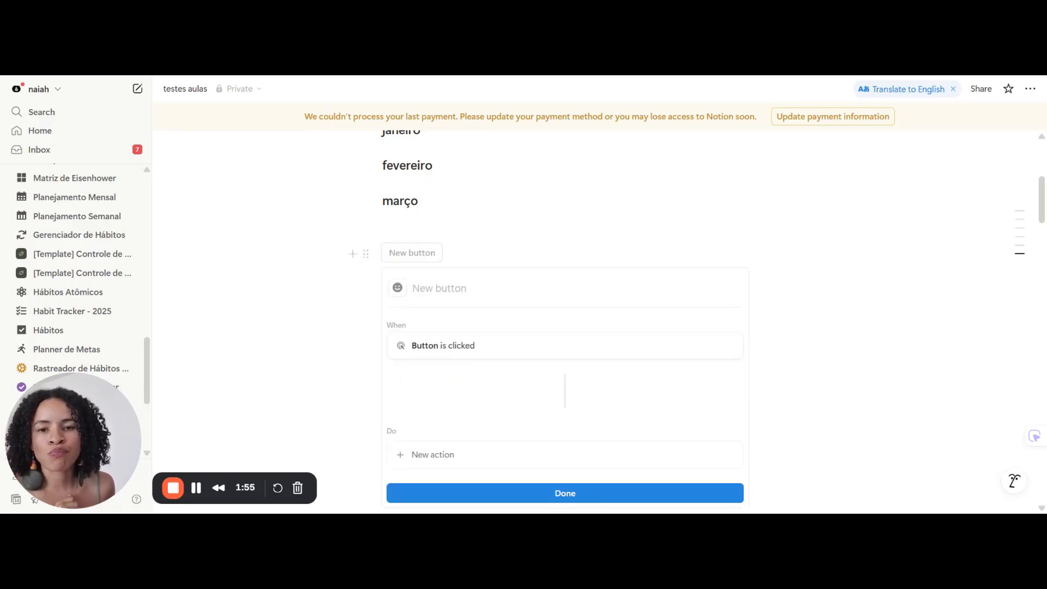
Step: Name the new button "nova tarefa" and give it an action that inserts blocks below the button
{"action": "scroll", "coordinate": [460, 359], "scroll_direction": "down", "scroll_amount": 1}
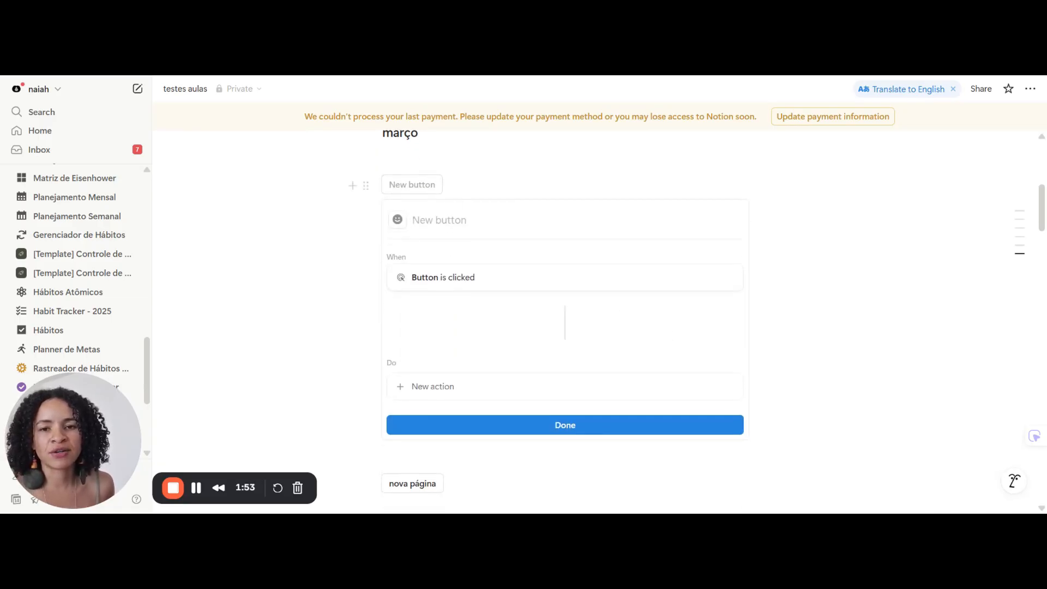
{"action": "type", "text": "nova tarefas"}
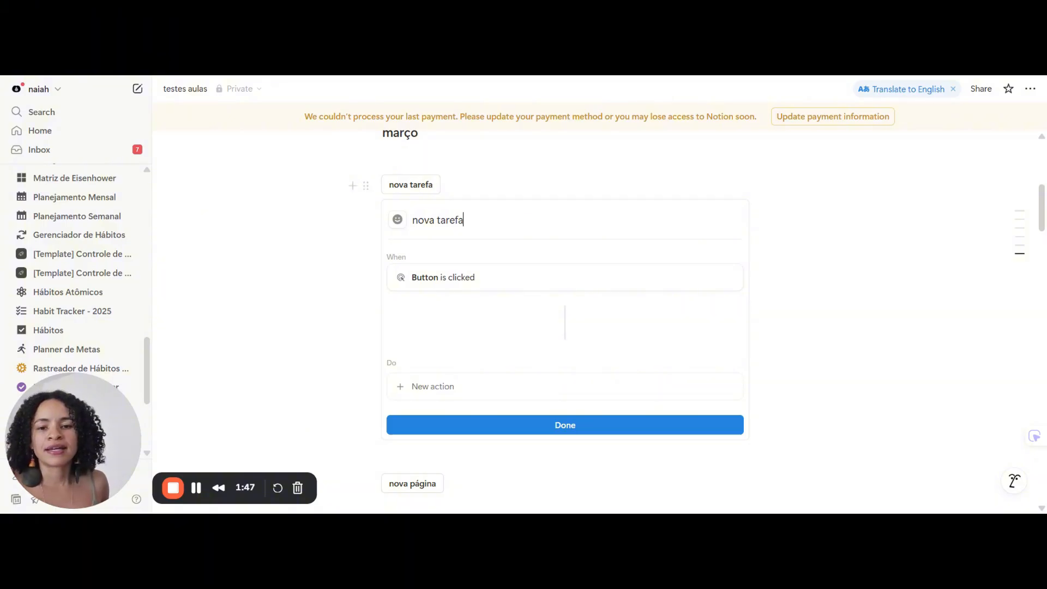
{"action": "scroll", "coordinate": [454, 329], "scroll_direction": "down", "scroll_amount": 1}
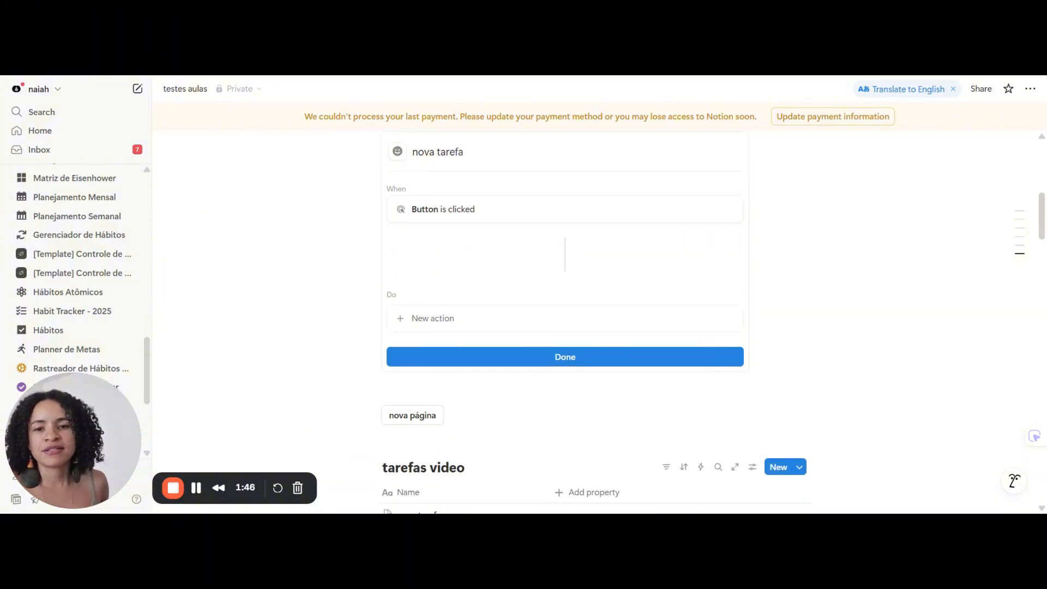
{"action": "left_click", "coordinate": [453, 327]}
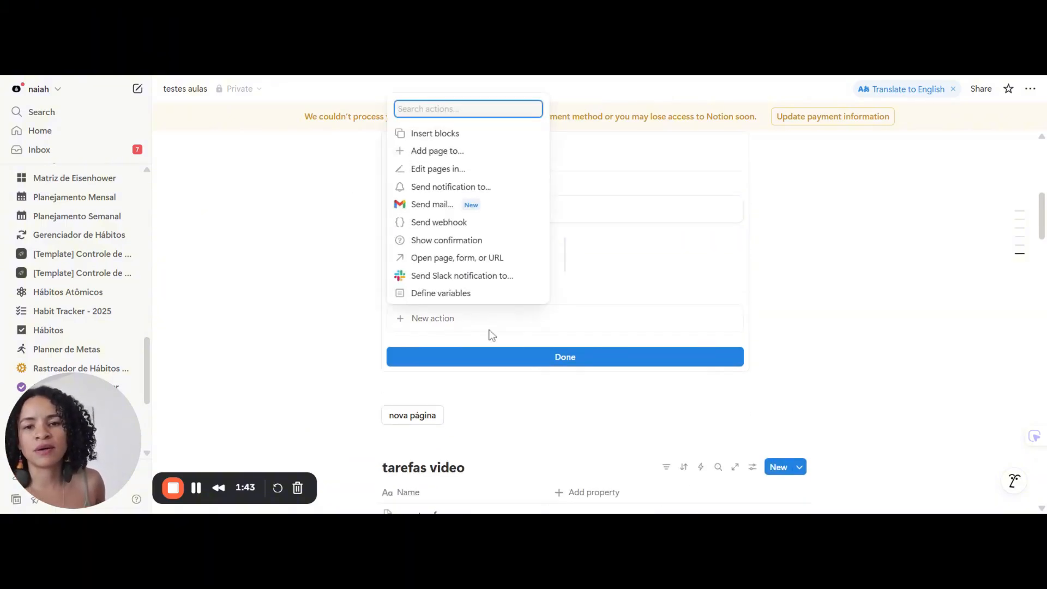
{"action": "left_click", "coordinate": [435, 137]}
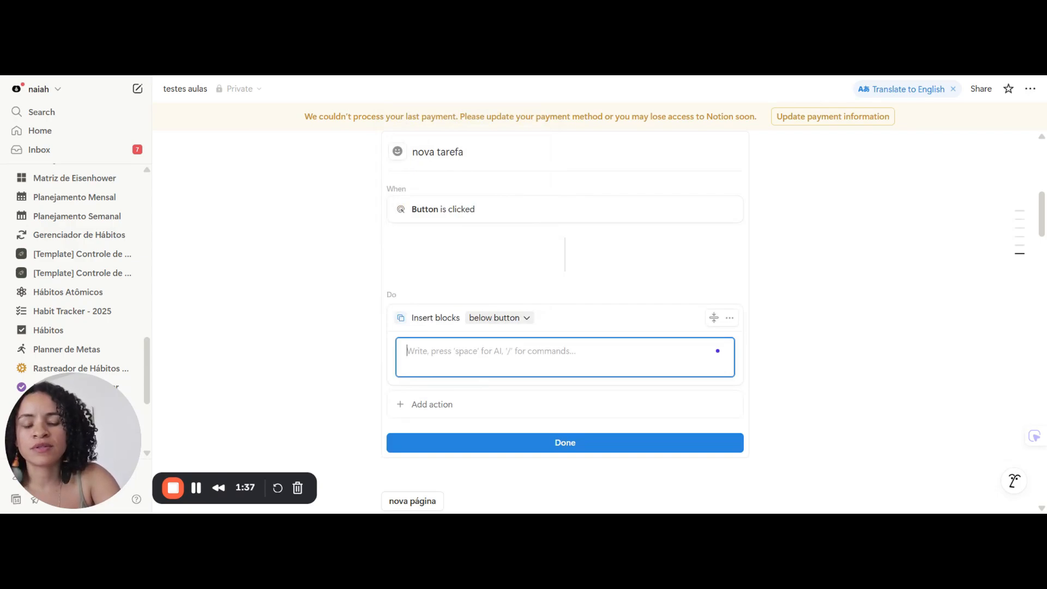
Step: Fill the insert-blocks action with a bulleted list of two "..." items and one empty item, and save the button
{"action": "type", "text": "- "}
{"action": "type", "text": "..."}
{"action": "key", "text": "Return"}
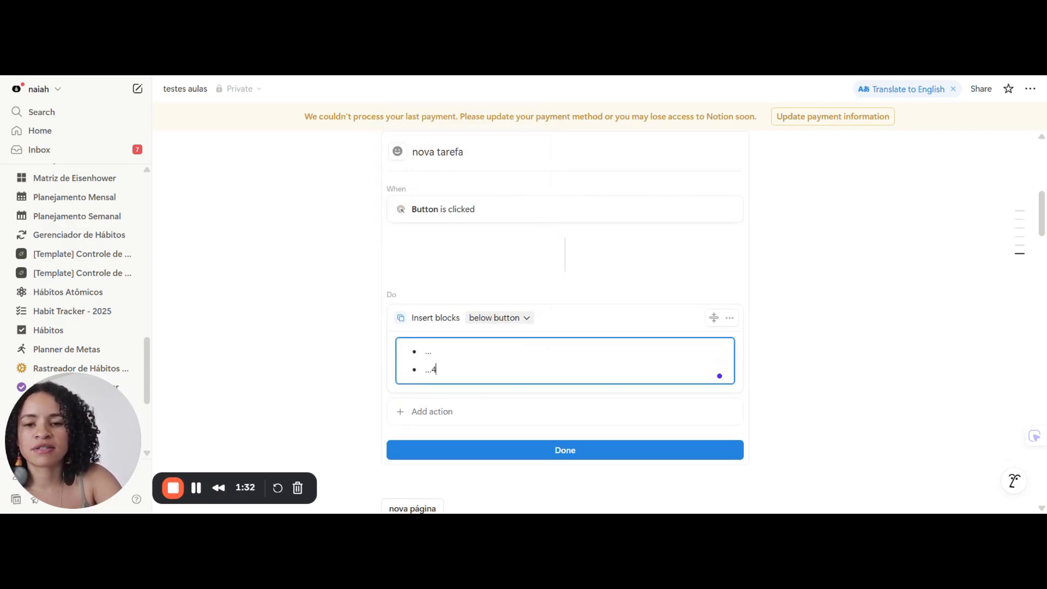
{"action": "type", "text": "...4"}
{"action": "key", "text": "BackSpace"}
{"action": "key", "text": "Return"}
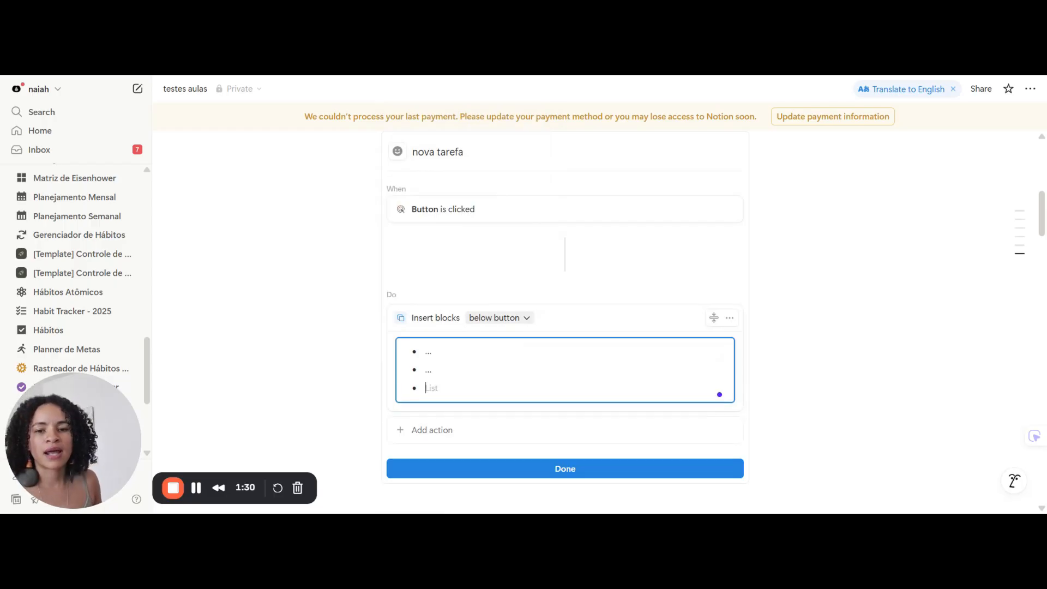
{"action": "left_click", "coordinate": [585, 479]}
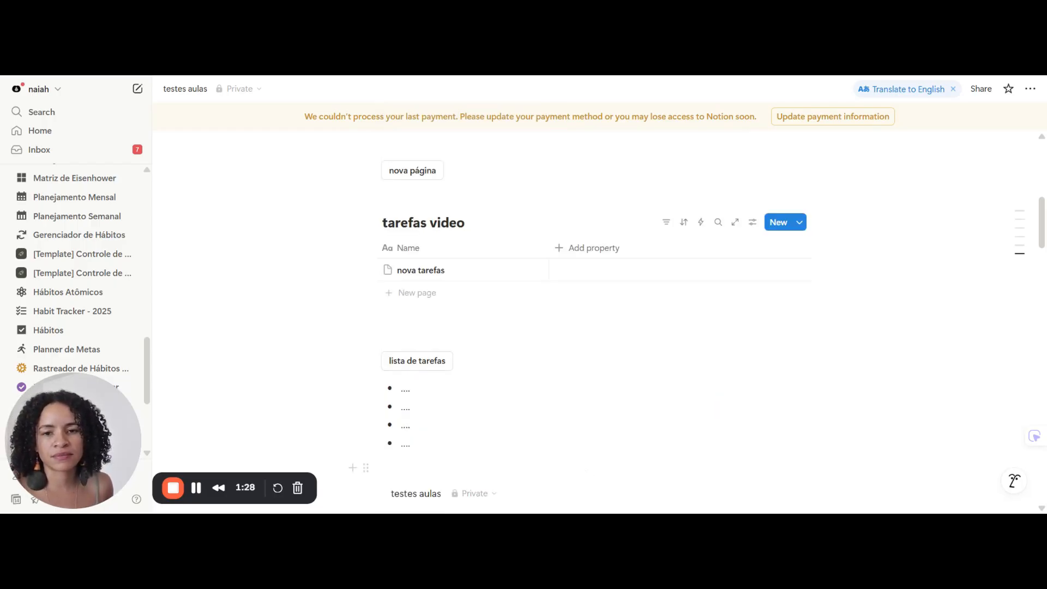
Step: Run the "nova tarefa" button three times to insert its bulleted list repeatedly below it
{"action": "scroll", "coordinate": [414, 294], "scroll_direction": "down", "scroll_amount": 1}
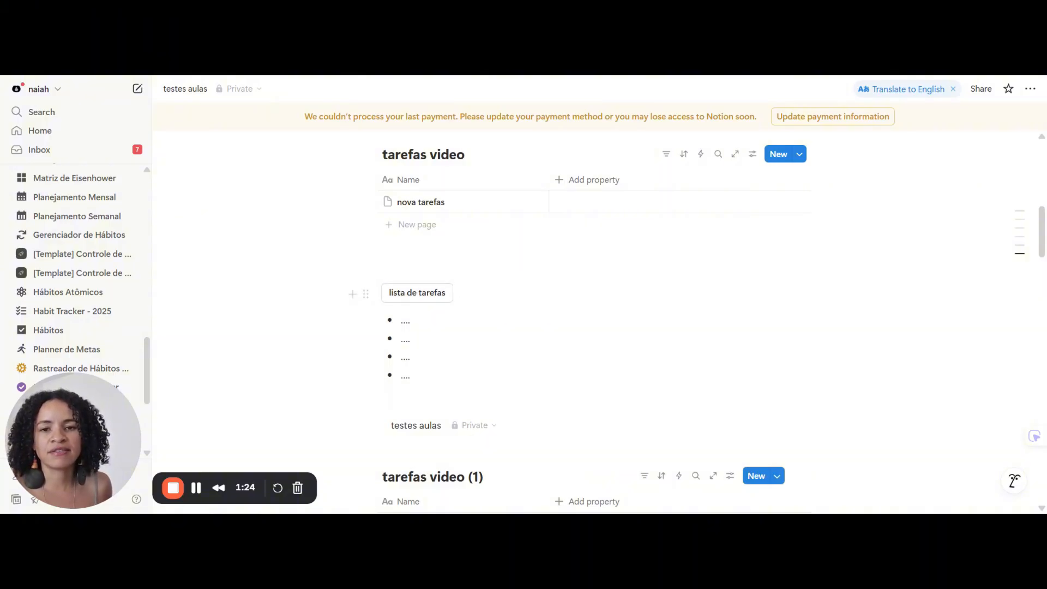
{"action": "scroll", "coordinate": [365, 288], "scroll_direction": "up", "scroll_amount": 5}
{"action": "scroll", "coordinate": [364, 287], "scroll_direction": "down", "scroll_amount": 2}
{"action": "scroll", "coordinate": [414, 262], "scroll_direction": "up", "scroll_amount": 1}
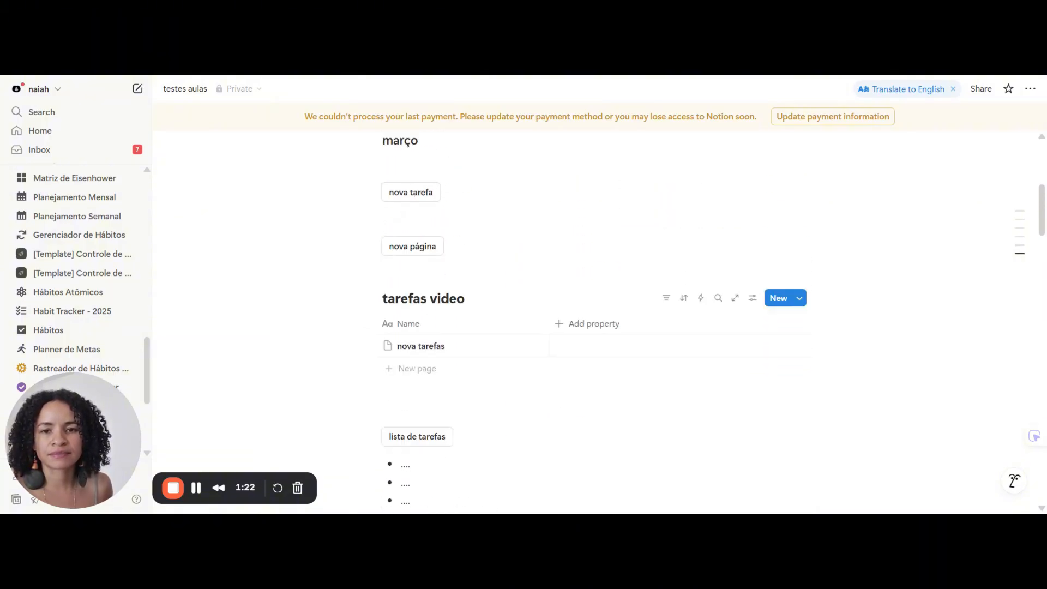
{"action": "left_click", "coordinate": [415, 259]}
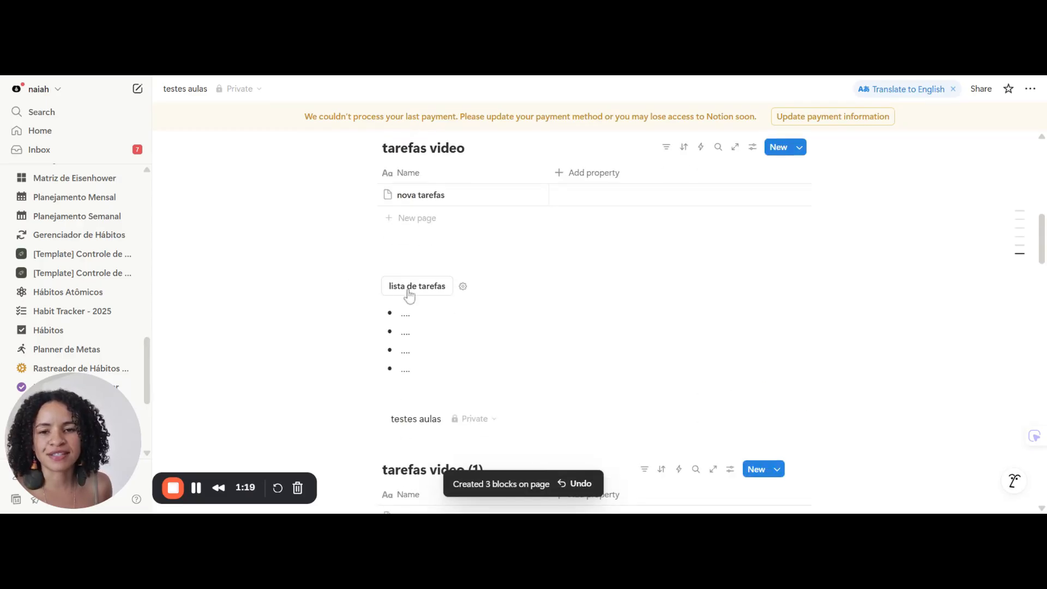
{"action": "scroll", "coordinate": [426, 289], "scroll_direction": "up", "scroll_amount": 6}
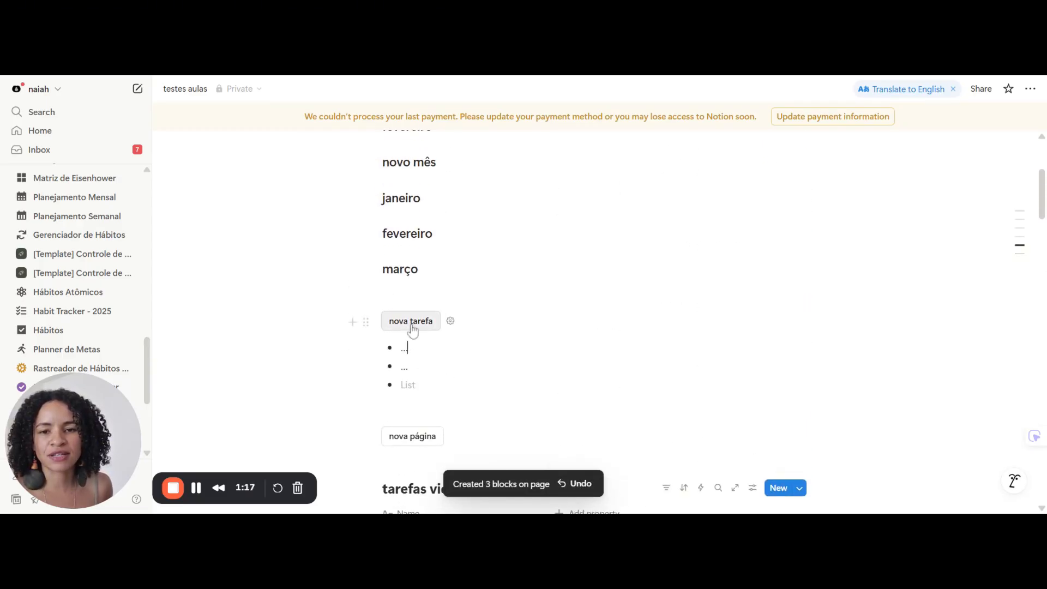
{"action": "left_click", "coordinate": [412, 326]}
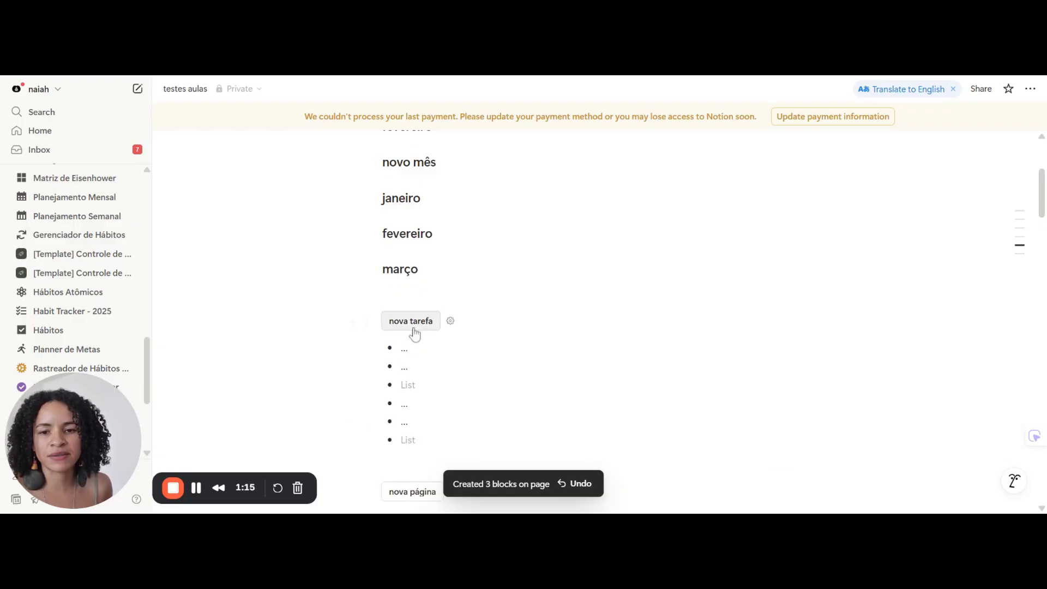
{"action": "left_click", "coordinate": [414, 329]}
Step: Delete the "nova tarefa" button below the "março" heading
{"action": "scroll", "coordinate": [418, 333], "scroll_direction": "down", "scroll_amount": 2}
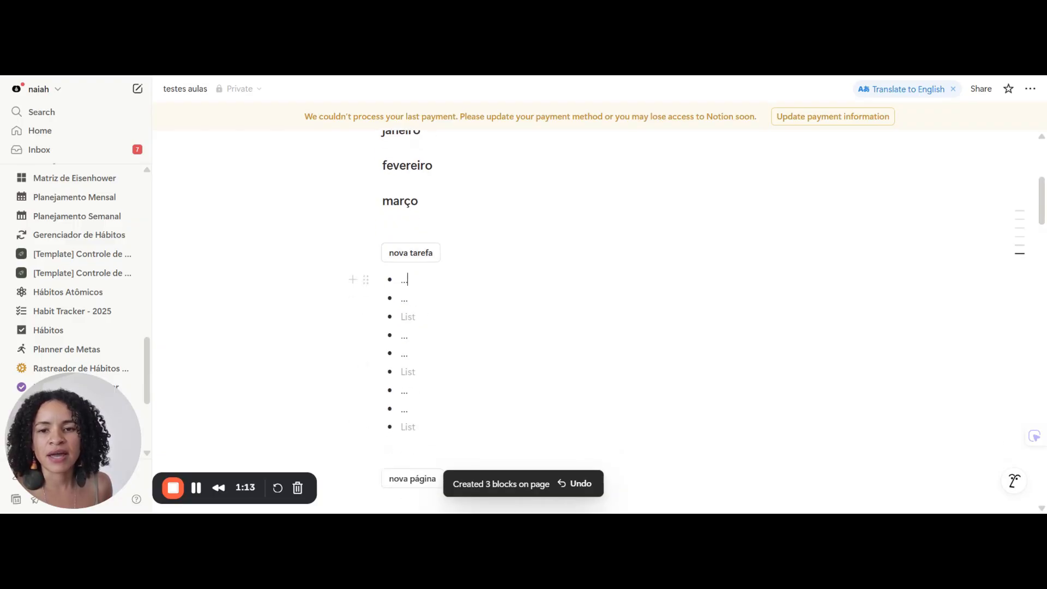
{"action": "left_click", "coordinate": [364, 252]}
{"action": "left_click", "coordinate": [252, 290]}
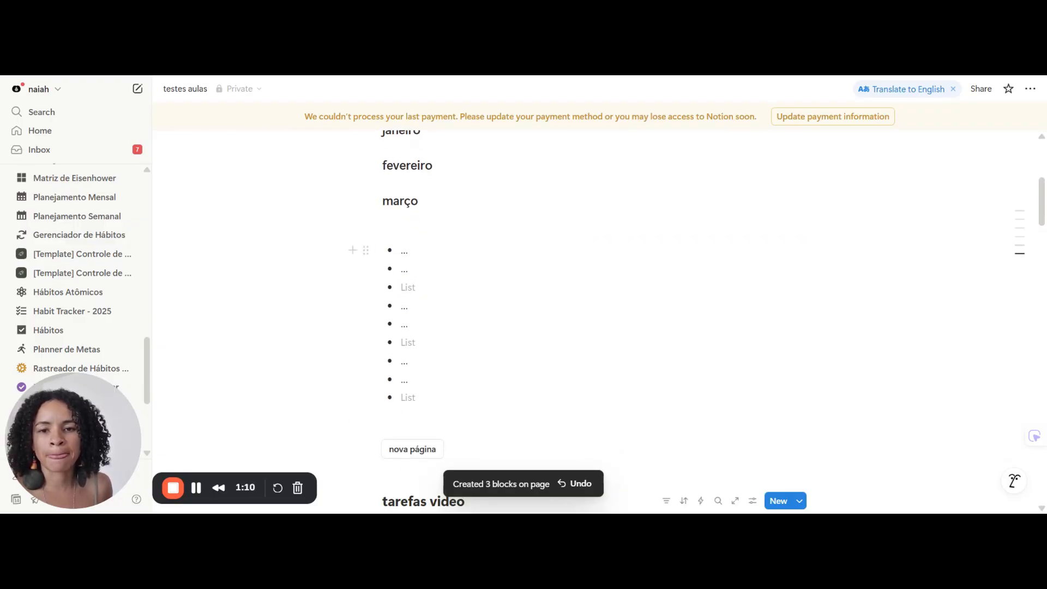
Step: Delete the first three bulleted items below the "março" heading
{"action": "left_click", "coordinate": [366, 251]}
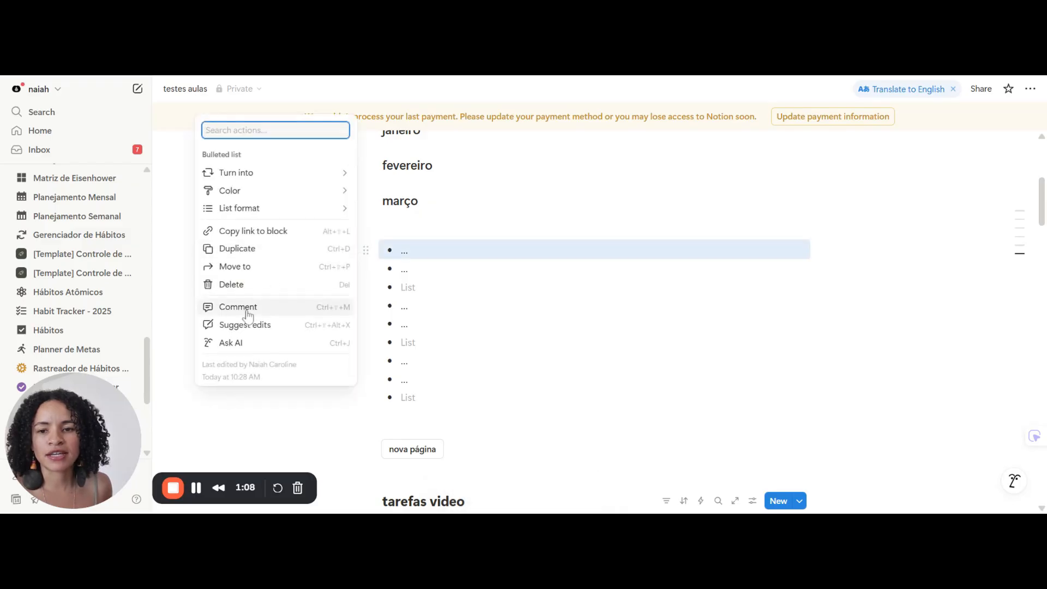
{"action": "left_click", "coordinate": [241, 285]}
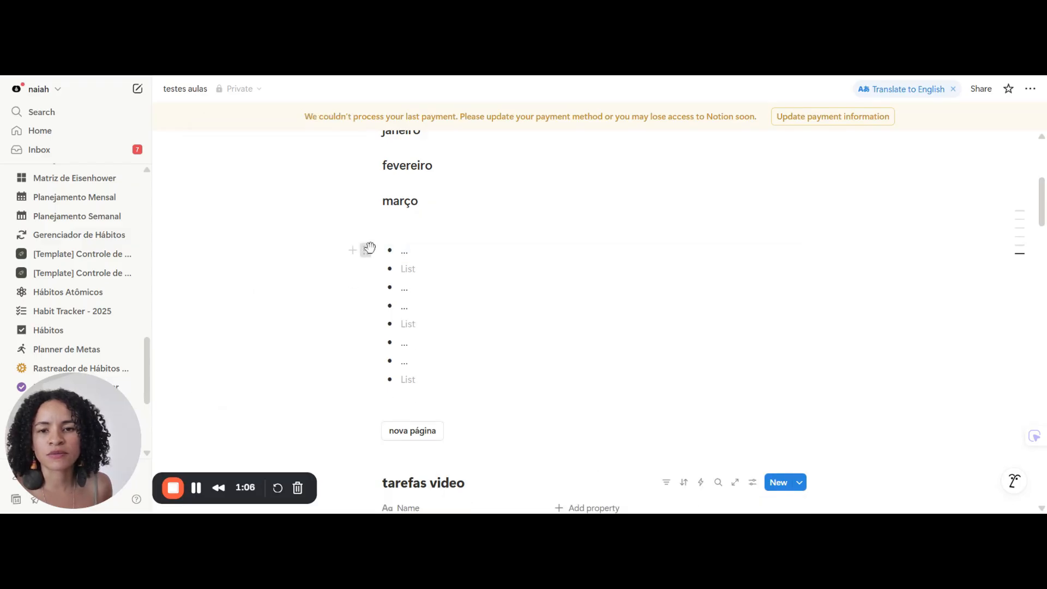
{"action": "left_click", "coordinate": [366, 250]}
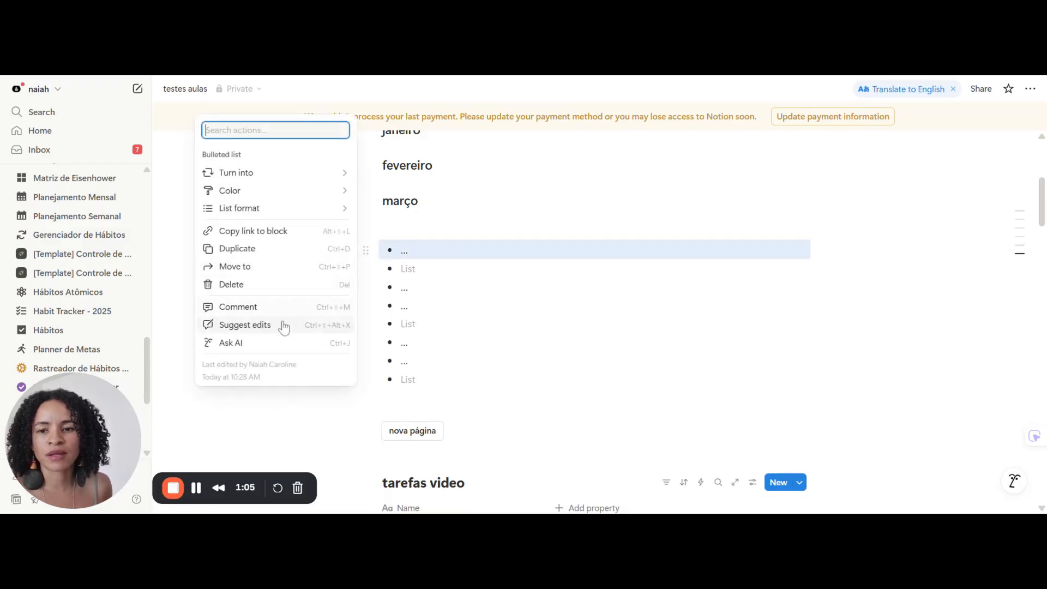
{"action": "left_click", "coordinate": [365, 250]}
{"action": "left_click", "coordinate": [264, 297]}
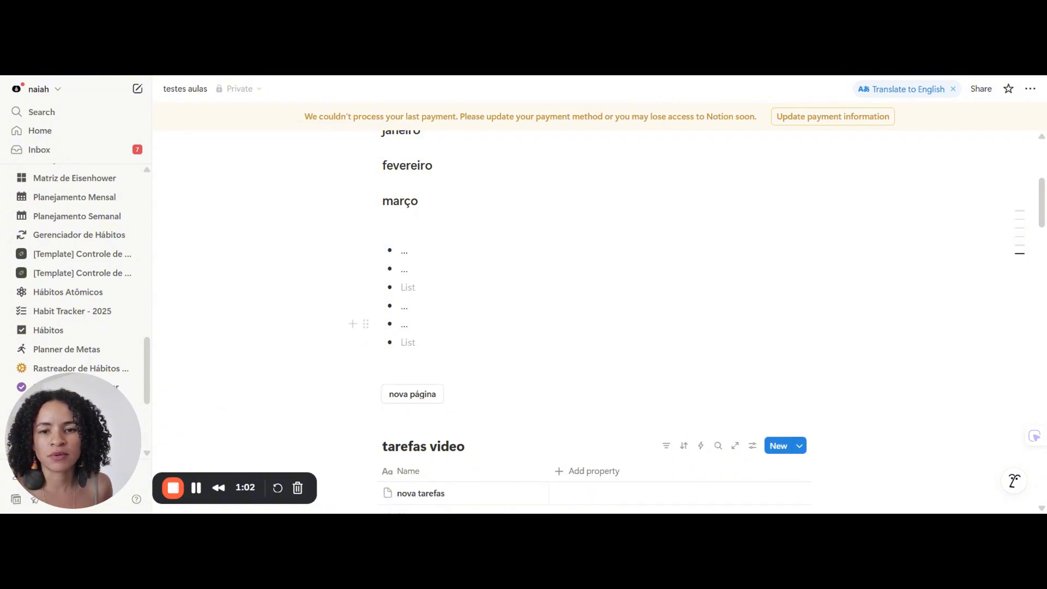
Step: Delete the remaining "..." bulleted items below the "março" heading
{"action": "left_click_drag", "start_coordinate": [401, 343], "coordinate": [392, 250]}
{"action": "left_click", "coordinate": [383, 368]}
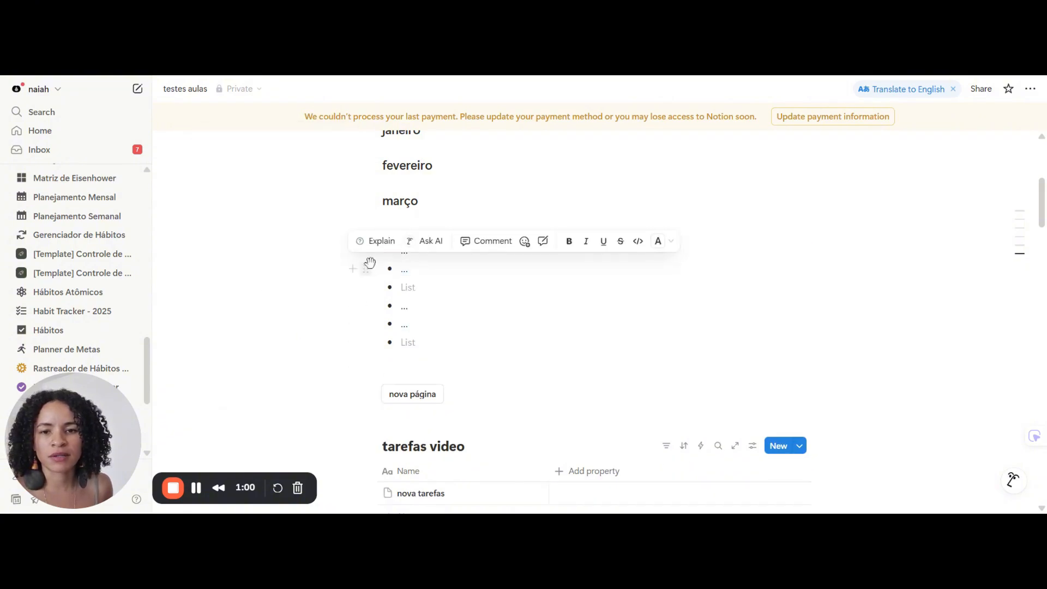
{"action": "scroll", "coordinate": [377, 284], "scroll_direction": "down", "scroll_amount": 1}
{"action": "key", "text": "Return"}
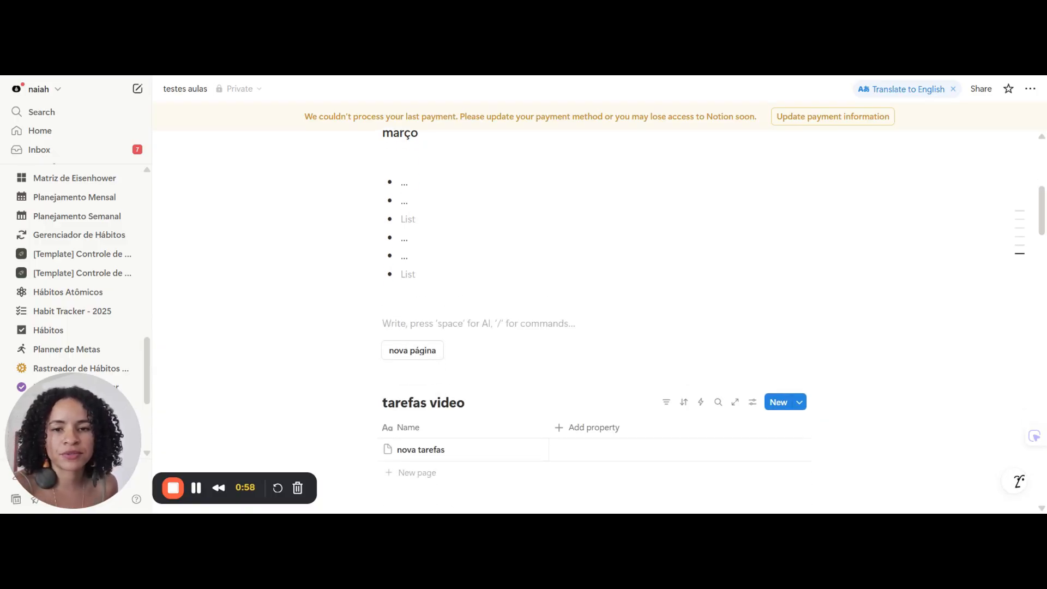
{"action": "left_click_drag", "start_coordinate": [410, 256], "coordinate": [400, 183]}
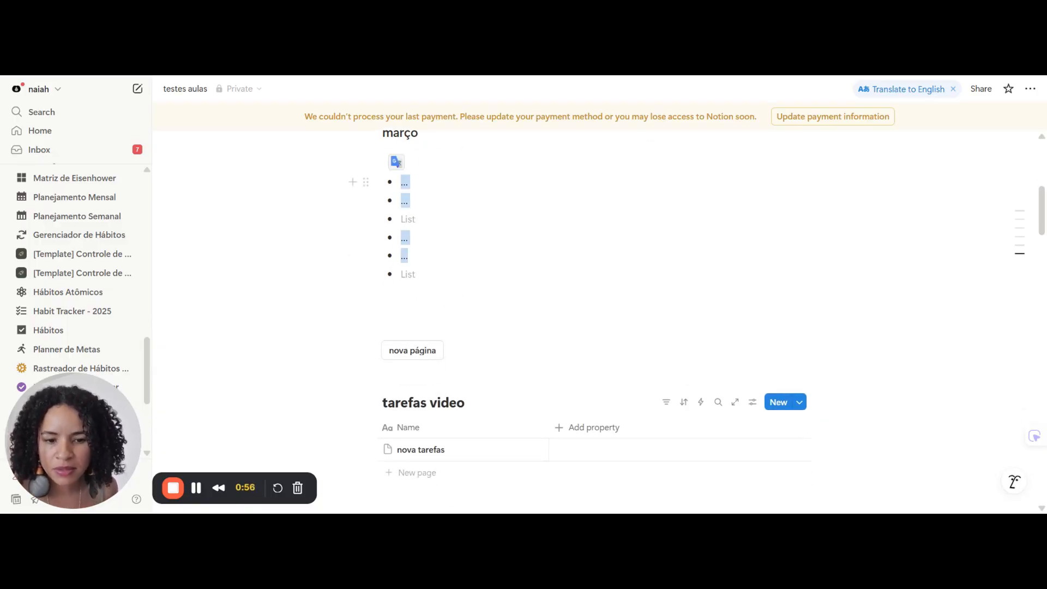
{"action": "key", "text": "BackSpace"}
{"action": "key", "text": "Escape"}
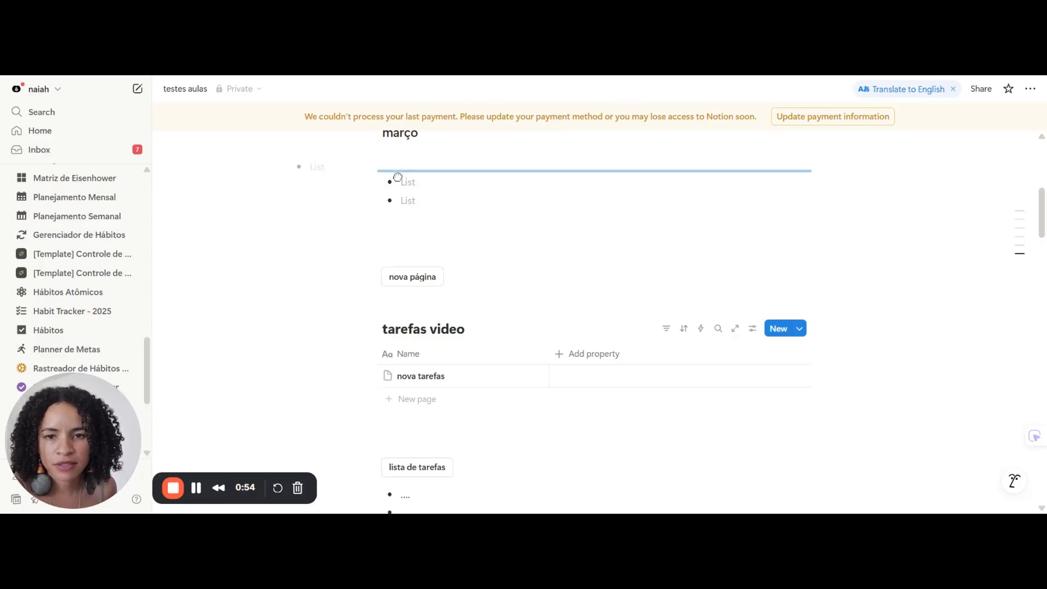
Step: Delete the two leftover empty bulleted items below the "março" heading
{"action": "left_click", "coordinate": [369, 182]}
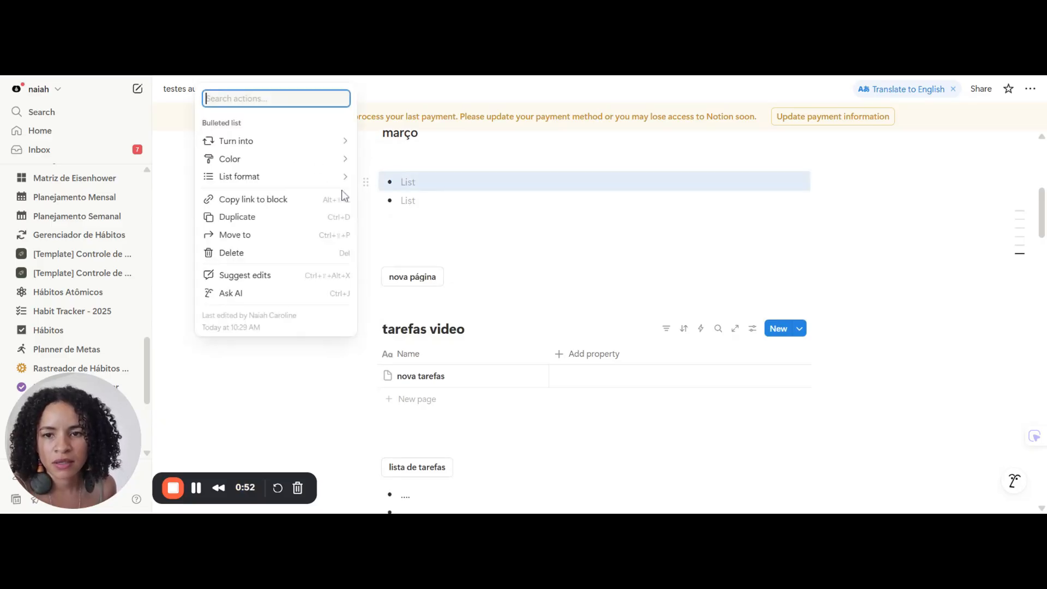
{"action": "left_click", "coordinate": [229, 254]}
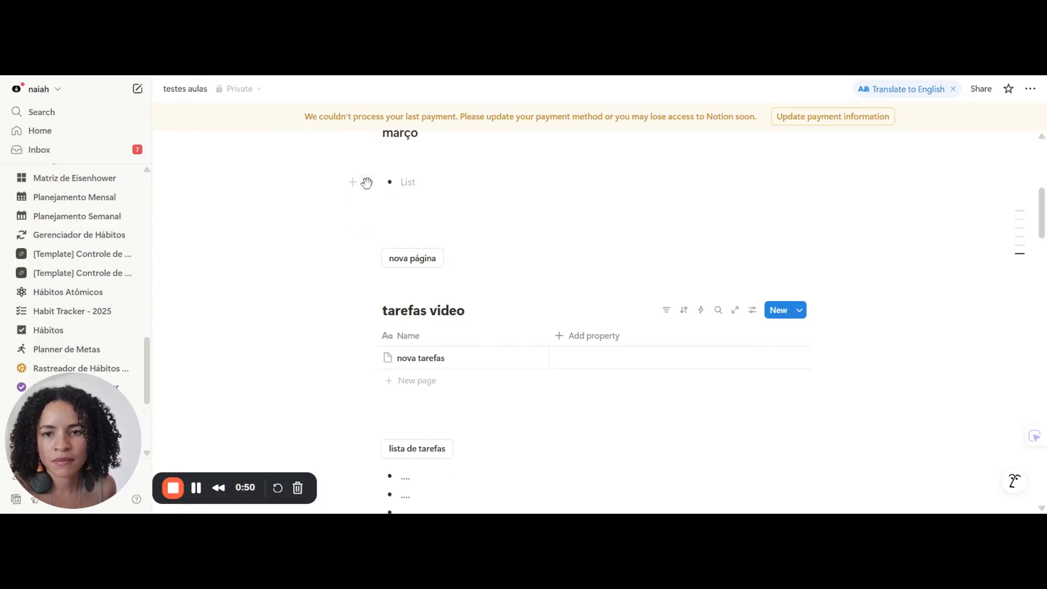
{"action": "left_click", "coordinate": [367, 181]}
{"action": "left_click", "coordinate": [231, 253]}
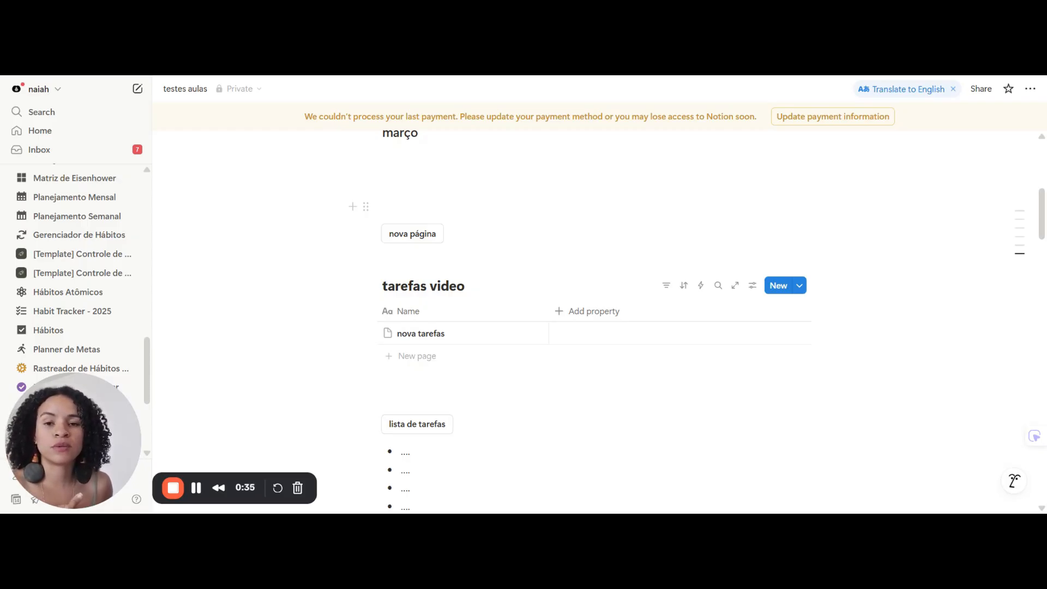
Step: Insert a button block on the empty line above the existing "nova página" button and name it "nova página"
{"action": "left_click", "coordinate": [384, 207]}
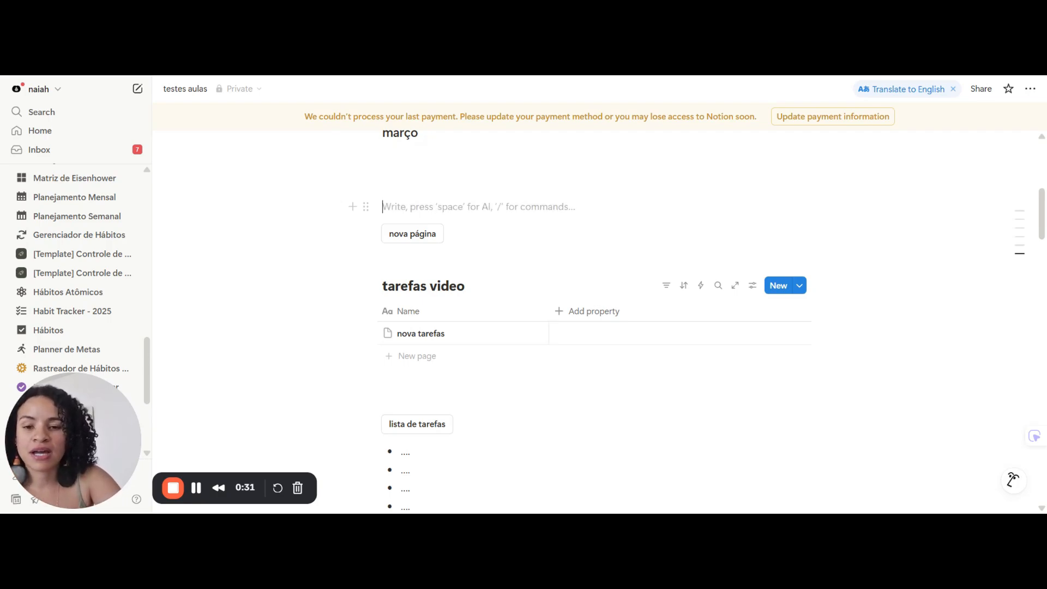
{"action": "type", "text": "/"}
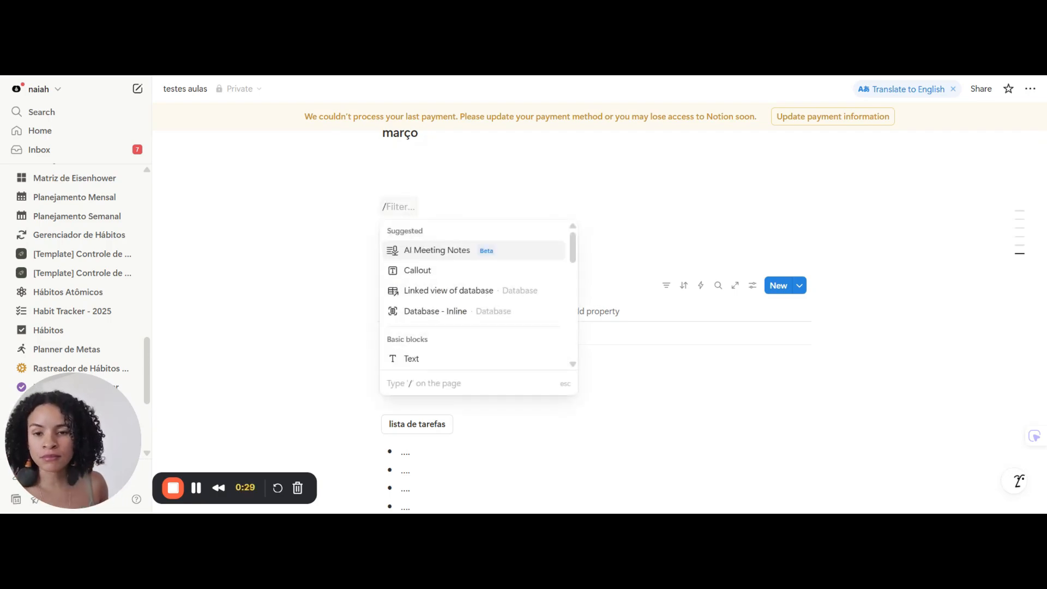
{"action": "scroll", "coordinate": [429, 273], "scroll_direction": "down", "scroll_amount": 6}
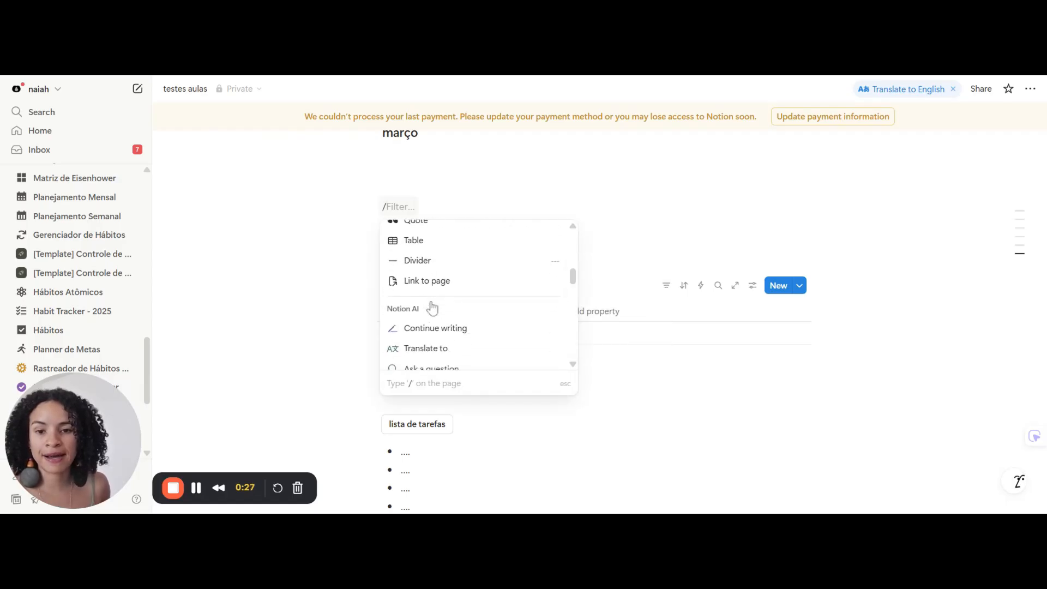
{"action": "scroll", "coordinate": [433, 307], "scroll_direction": "down", "scroll_amount": 10}
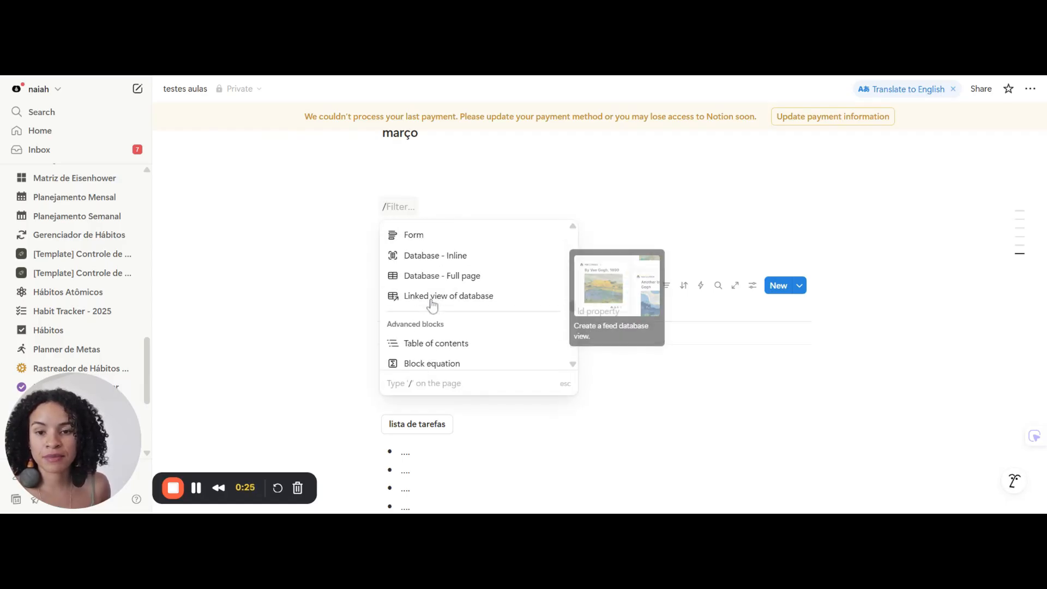
{"action": "scroll", "coordinate": [431, 306], "scroll_direction": "down", "scroll_amount": 5}
{"action": "left_click", "coordinate": [430, 247]}
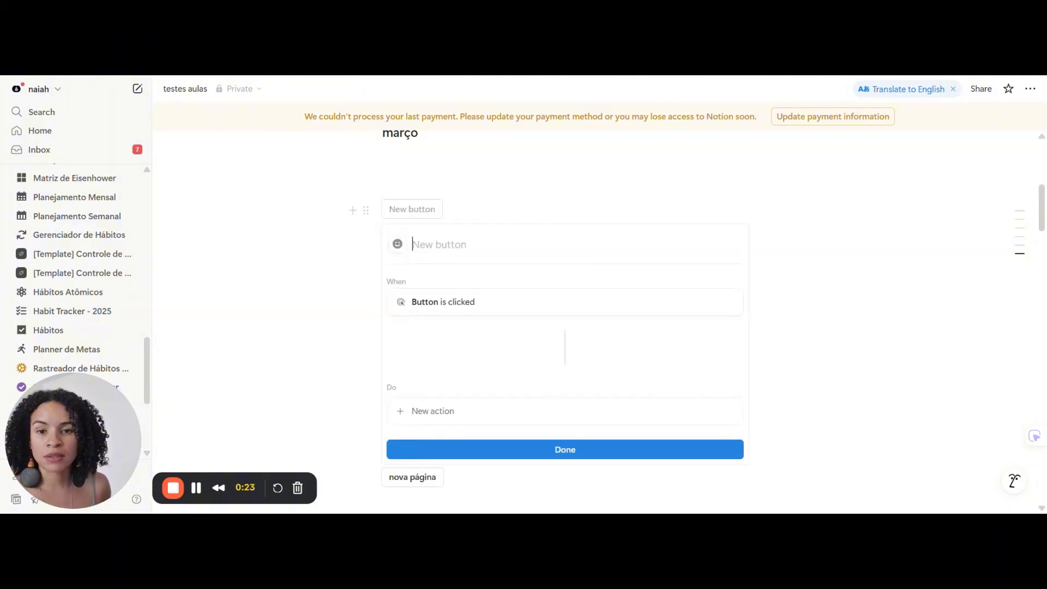
{"action": "type", "text": "nova"}
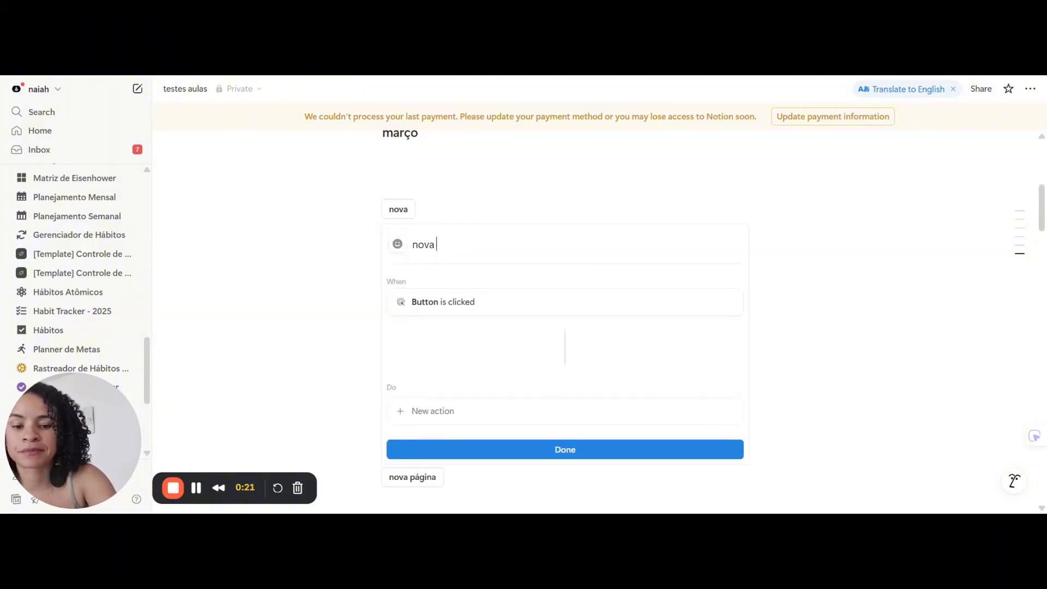
{"action": "type", "text": " página"}
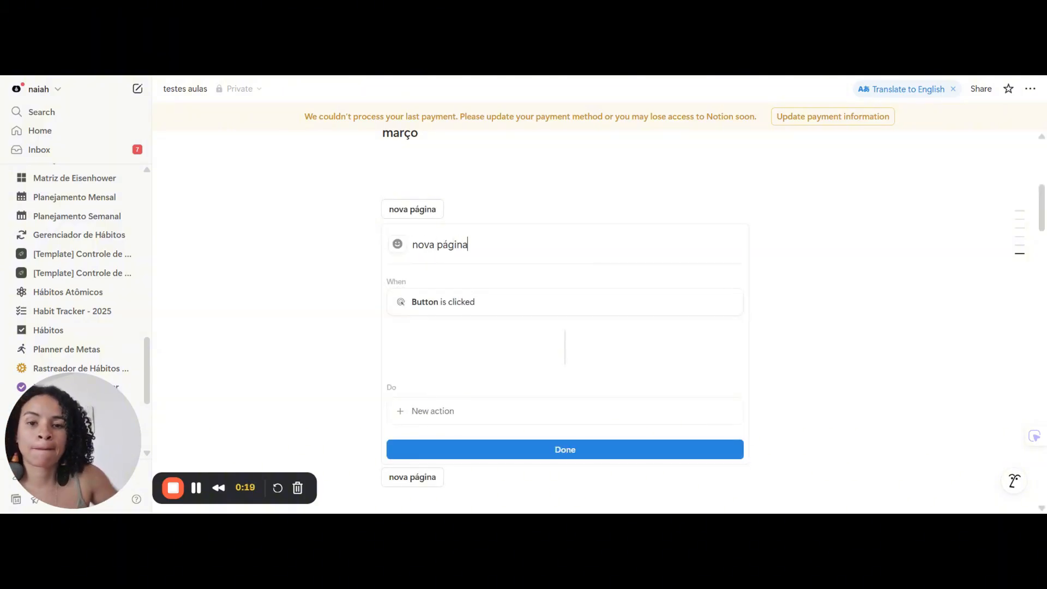
Step: Give the new button an "Add page to" action that targets the "tarefas video" database
{"action": "scroll", "coordinate": [565, 317], "scroll_direction": "down", "scroll_amount": 3}
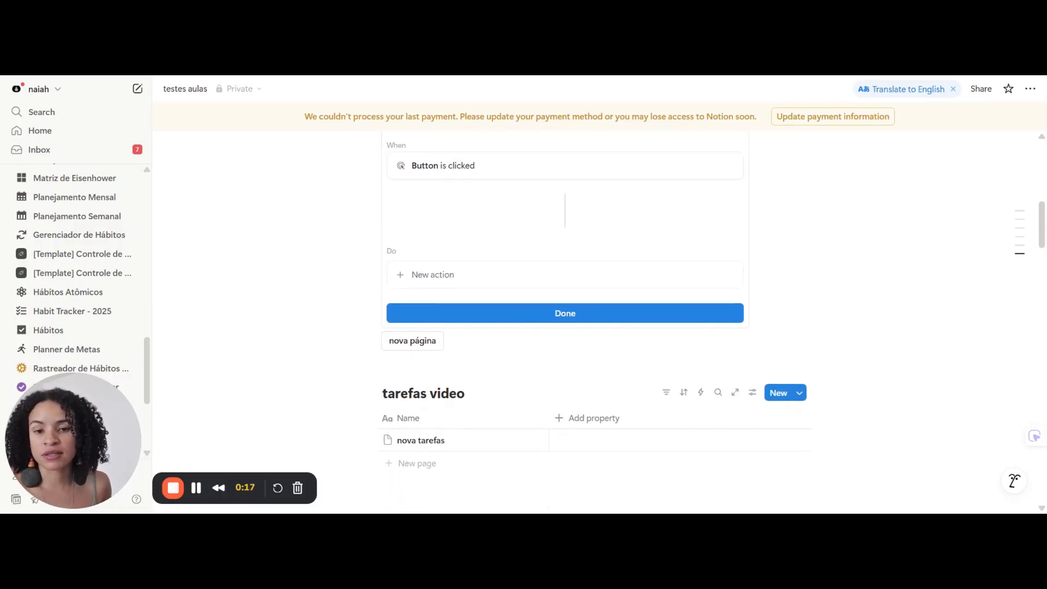
{"action": "scroll", "coordinate": [519, 355], "scroll_direction": "down", "scroll_amount": 2}
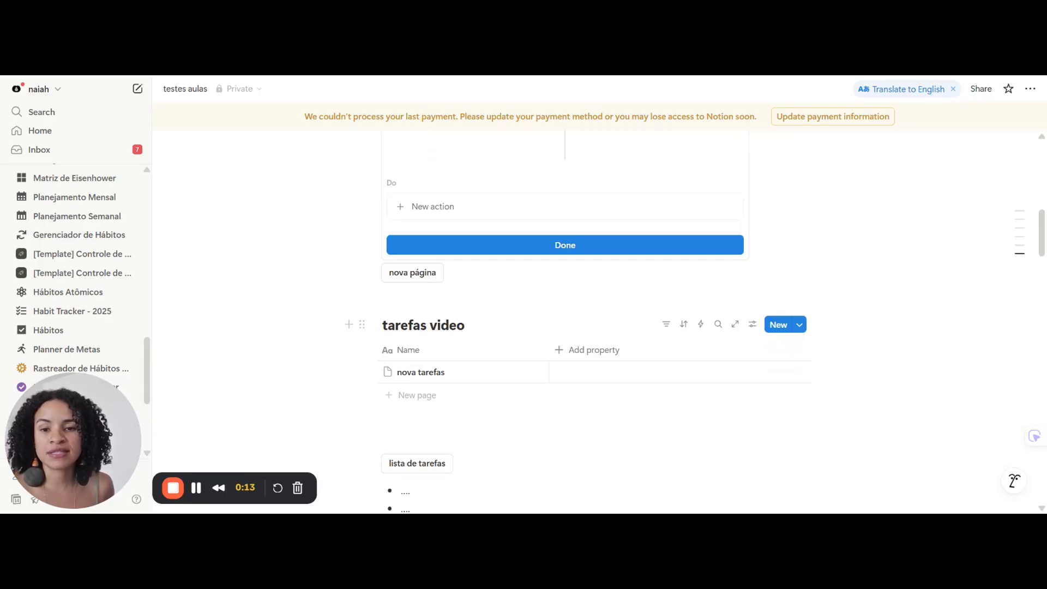
{"action": "scroll", "coordinate": [417, 373], "scroll_direction": "up", "scroll_amount": 2}
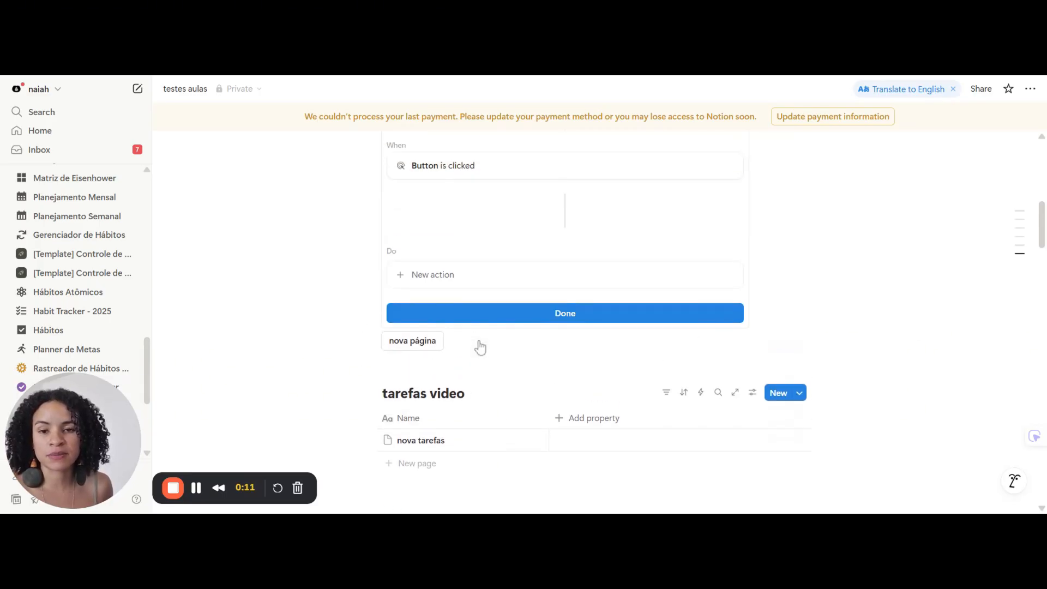
{"action": "left_click", "coordinate": [478, 279]}
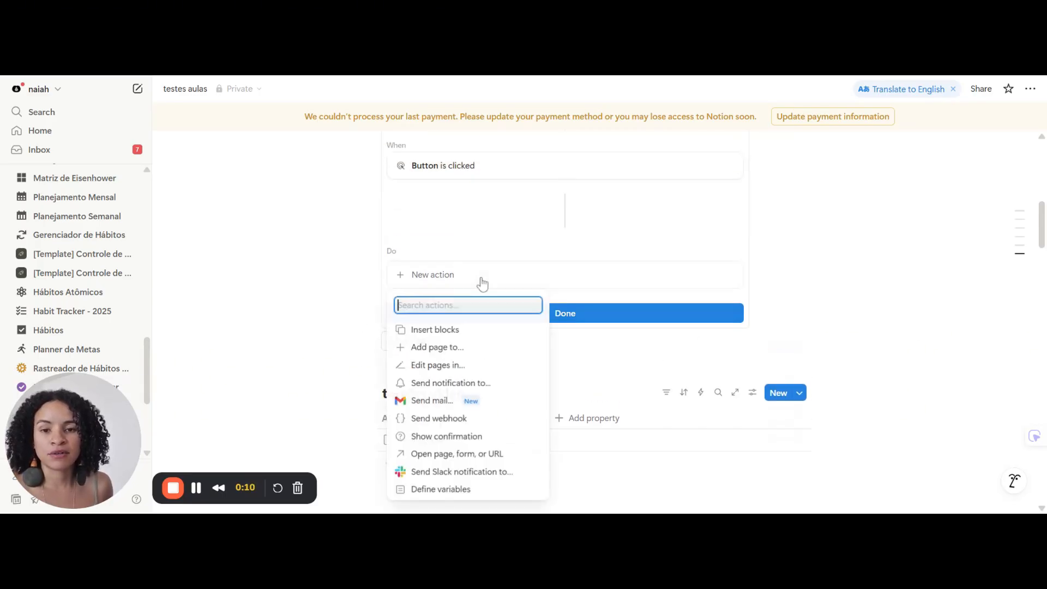
{"action": "left_click", "coordinate": [466, 350]}
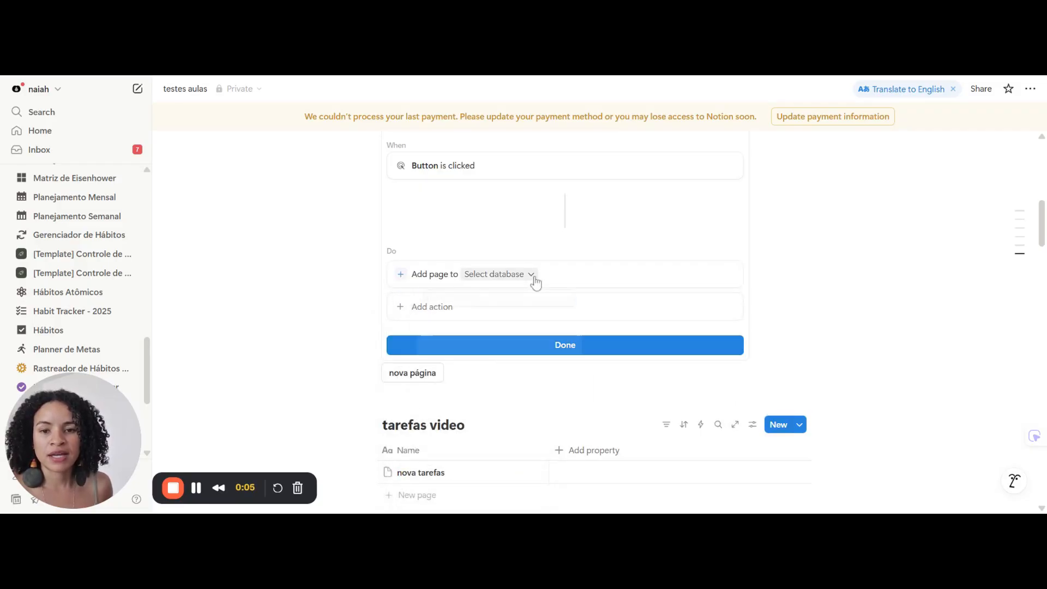
{"action": "left_click", "coordinate": [534, 277]}
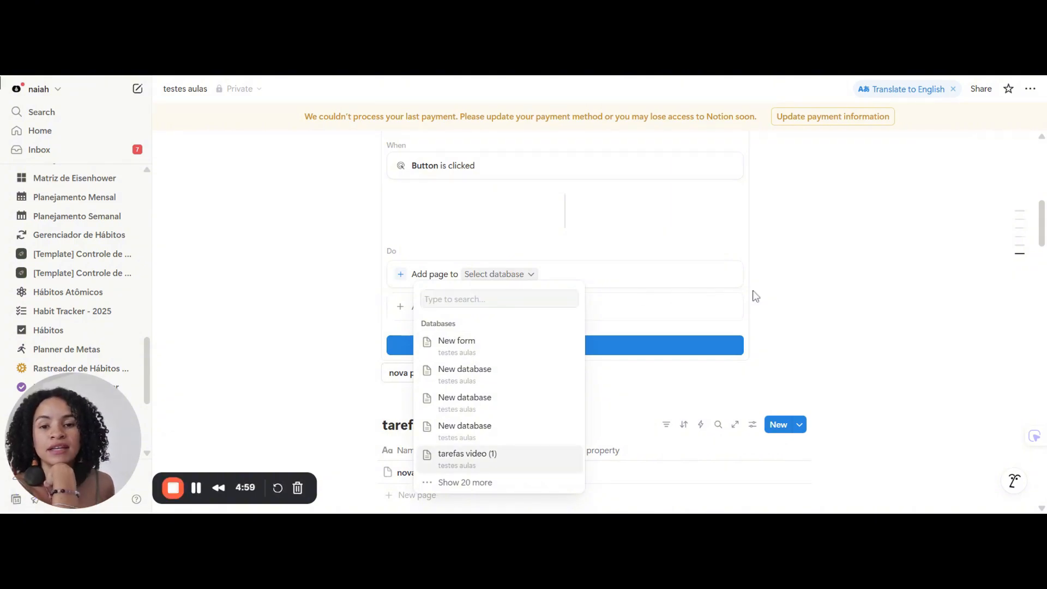
{"action": "left_click", "coordinate": [755, 297]}
{"action": "left_click", "coordinate": [499, 276]}
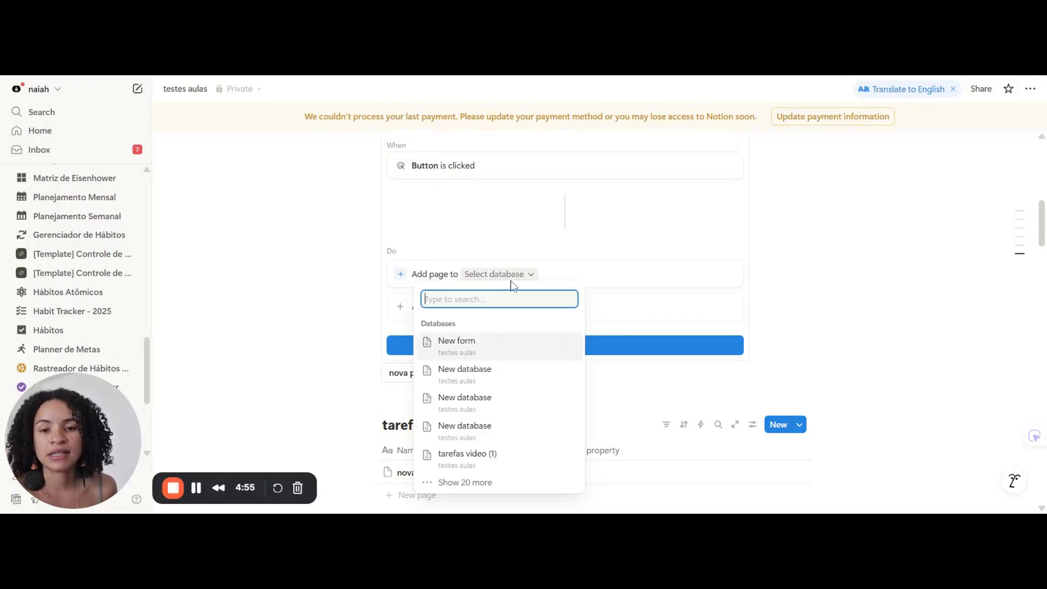
{"action": "left_click", "coordinate": [479, 482]}
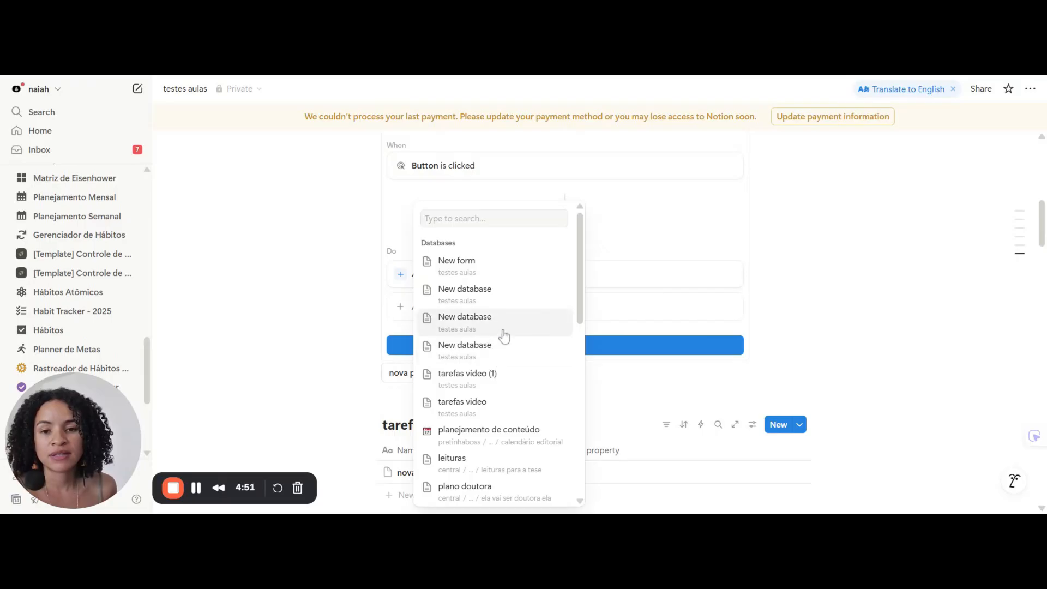
{"action": "left_click", "coordinate": [503, 402]}
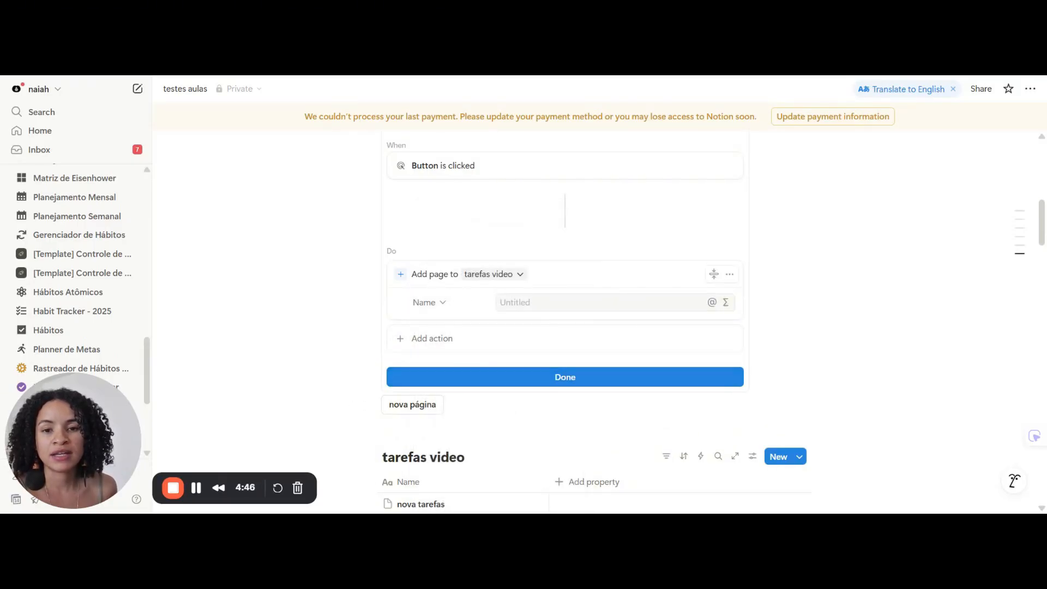
Step: Set the added page's name to "nova página", look through its mention and formula options, and save the button
{"action": "left_click", "coordinate": [546, 302]}
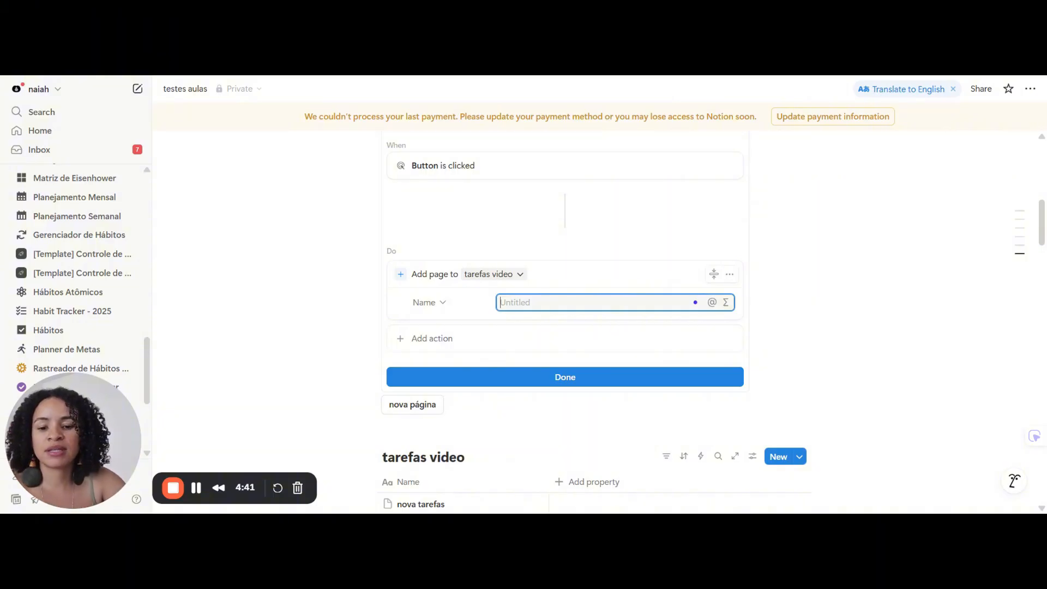
{"action": "type", "text": "nova"}
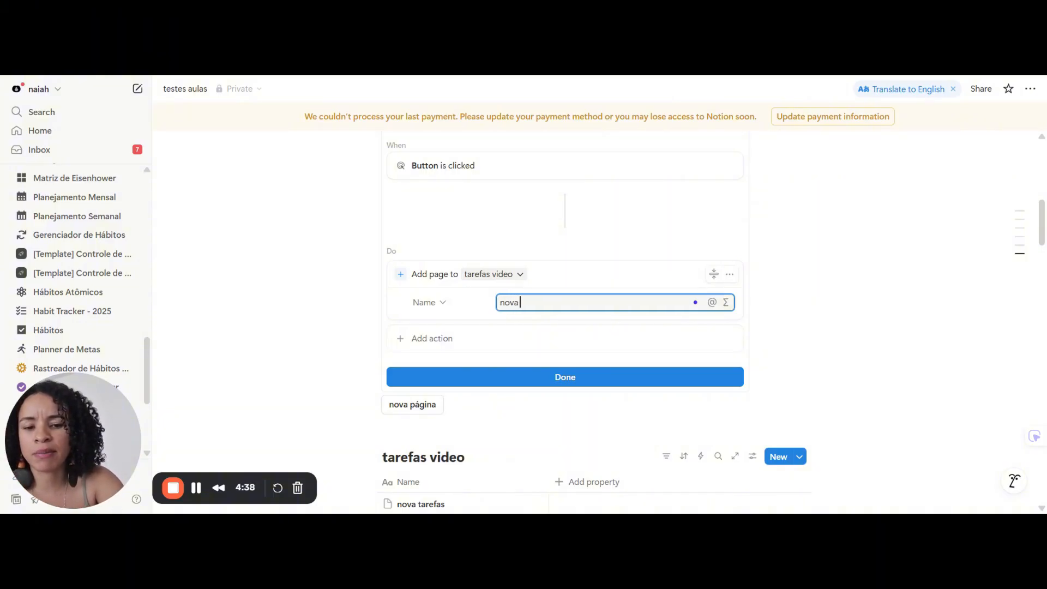
{"action": "type", "text": " página"}
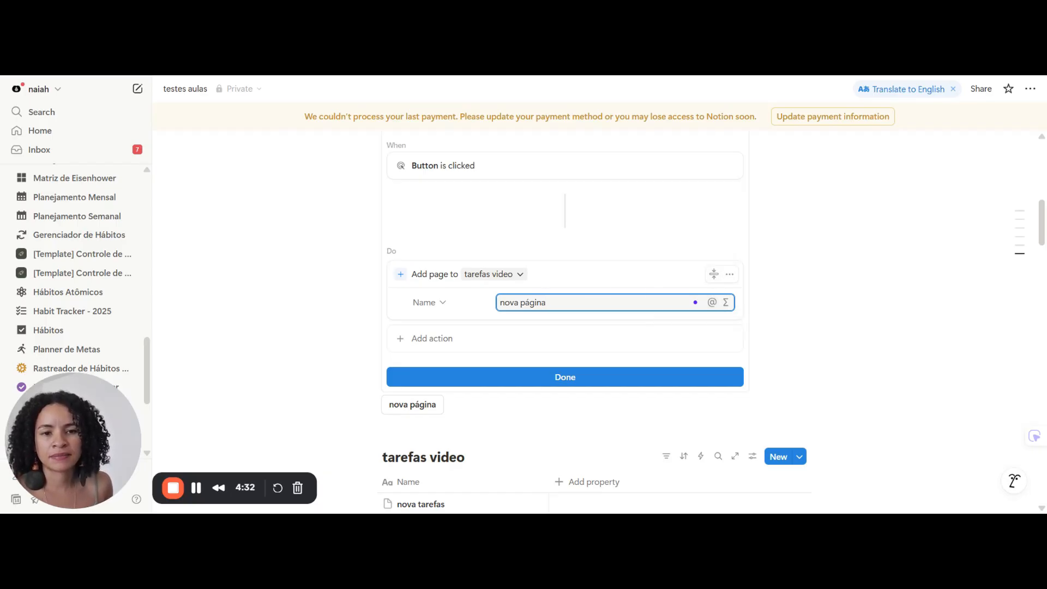
{"action": "left_click", "coordinate": [712, 303]}
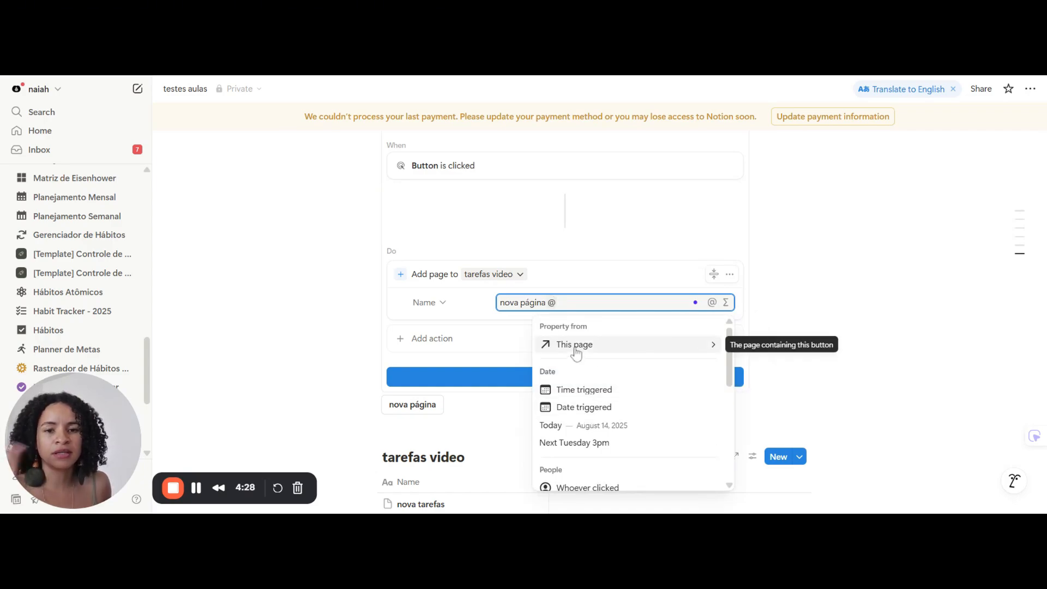
{"action": "left_click", "coordinate": [602, 351]}
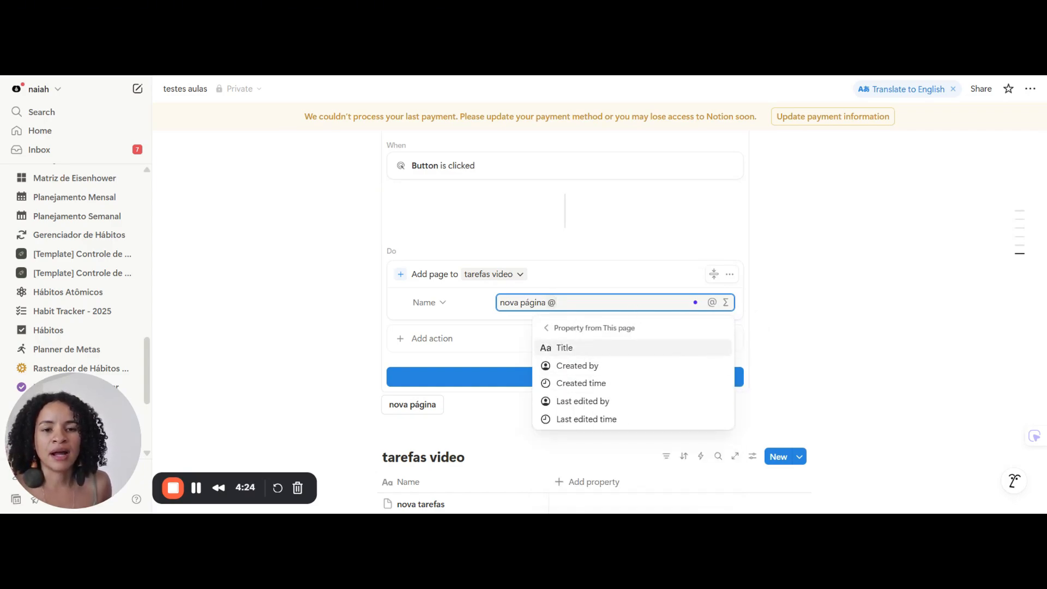
{"action": "left_click", "coordinate": [726, 302]}
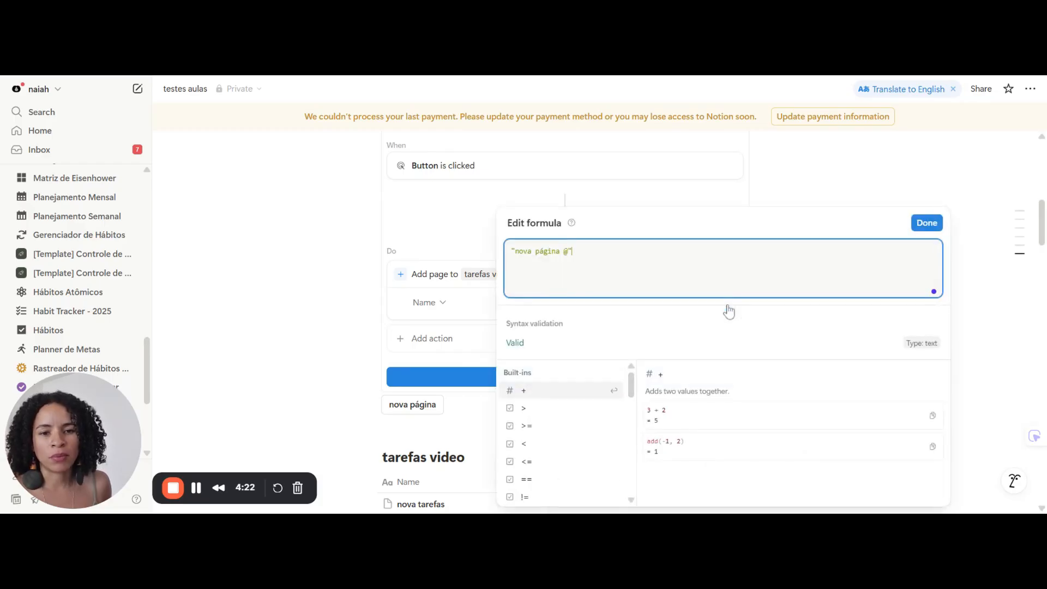
{"action": "left_click", "coordinate": [456, 318]}
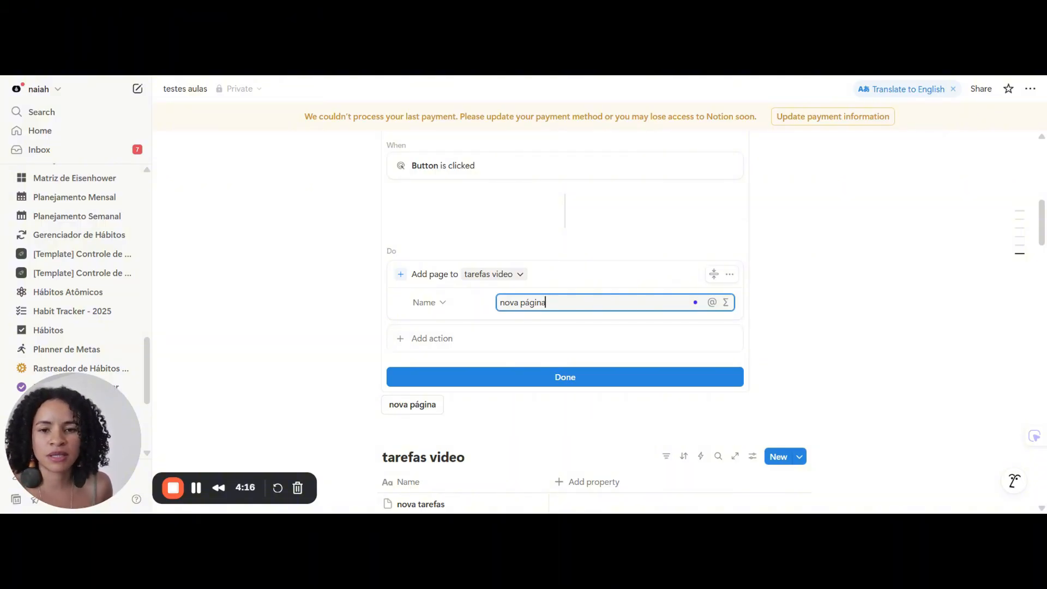
{"action": "left_click", "coordinate": [553, 385]}
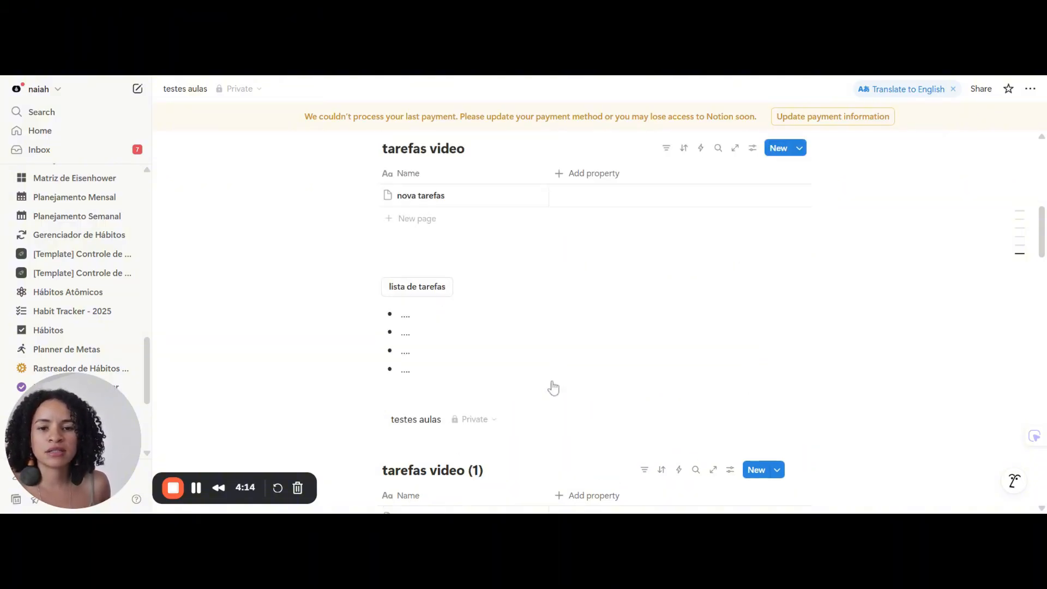
Step: Run the lower "nova página" button, then open the page it adds to "tarefas video" and close it again
{"action": "scroll", "coordinate": [490, 322], "scroll_direction": "up", "scroll_amount": 3}
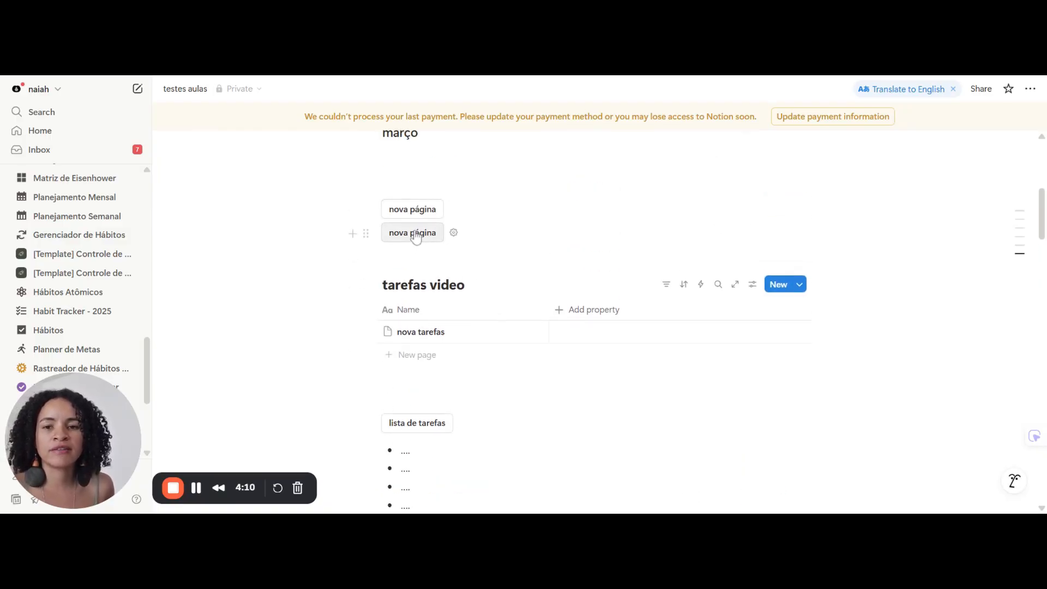
{"action": "left_click", "coordinate": [415, 235]}
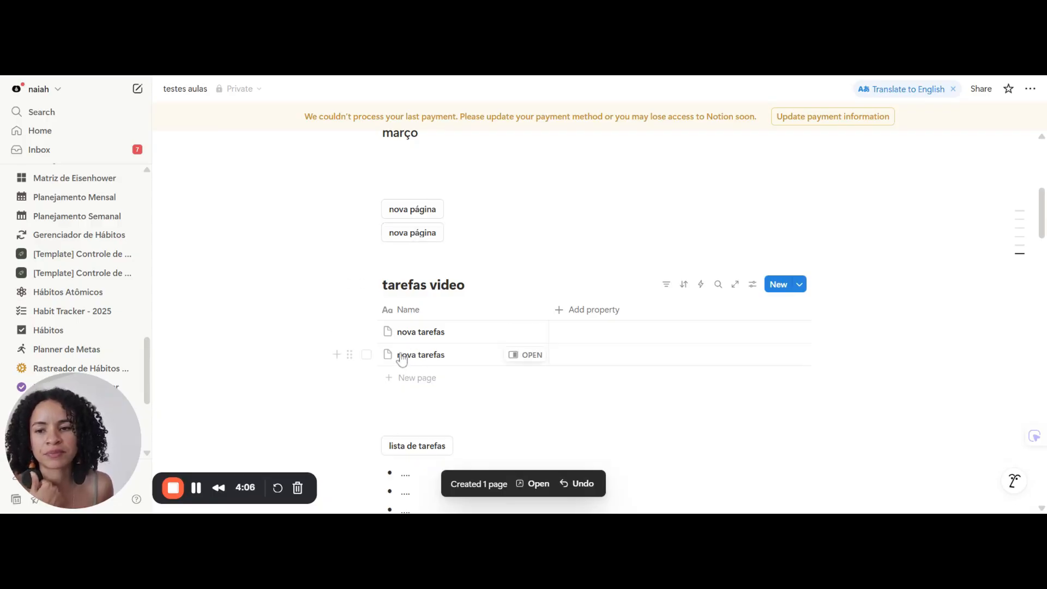
{"action": "left_click", "coordinate": [526, 355]}
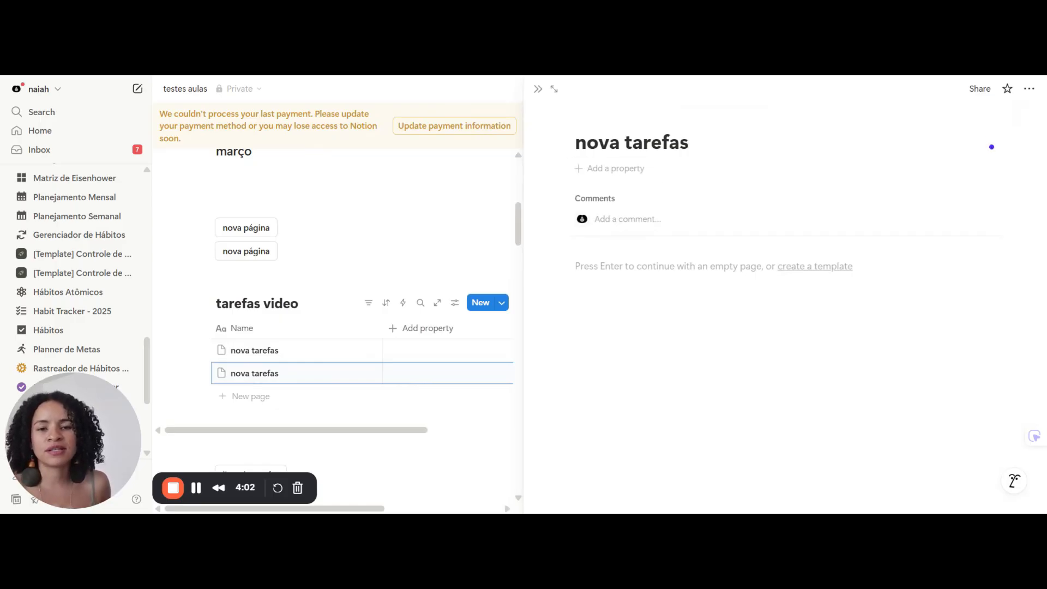
{"action": "left_click", "coordinate": [538, 89]}
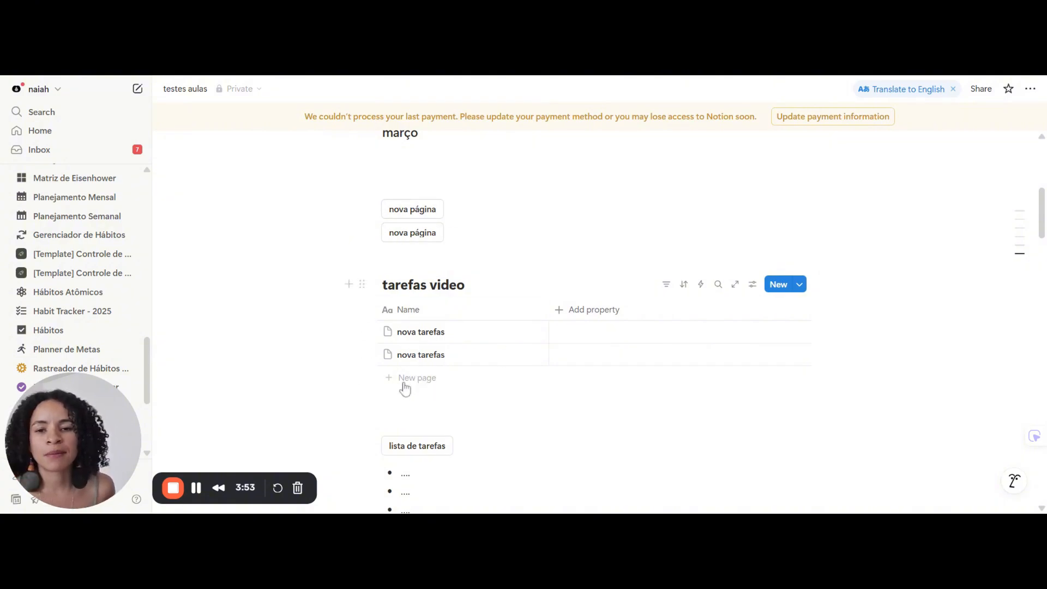
Step: Insert a breadcrumb block on the empty line directly above the "tarefas video (1)" database
{"action": "scroll", "coordinate": [433, 306], "scroll_direction": "down", "scroll_amount": 3}
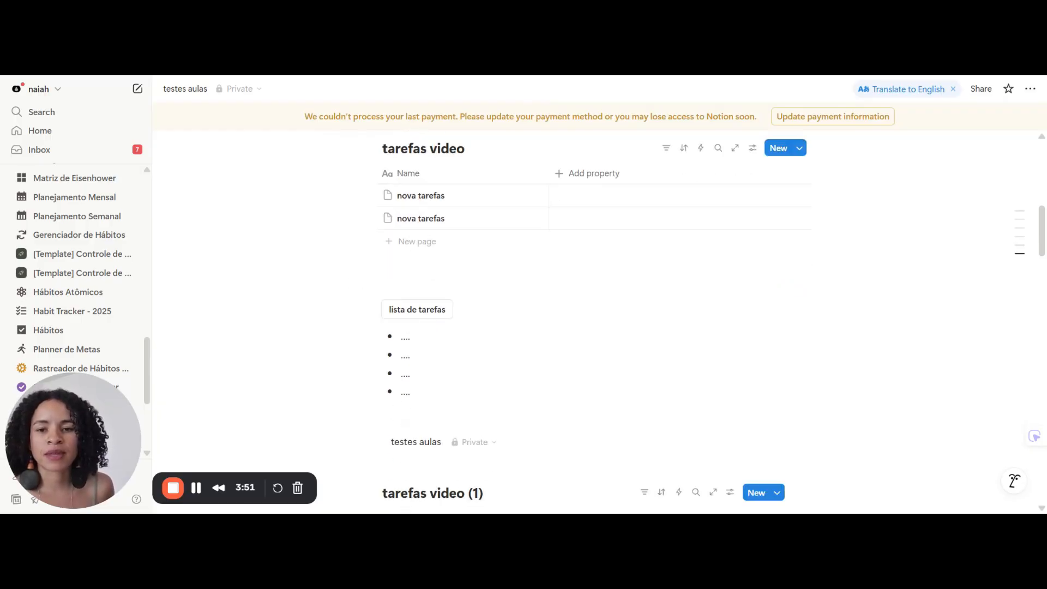
{"action": "scroll", "coordinate": [442, 262], "scroll_direction": "up", "scroll_amount": 2}
{"action": "scroll", "coordinate": [437, 257], "scroll_direction": "down", "scroll_amount": 5}
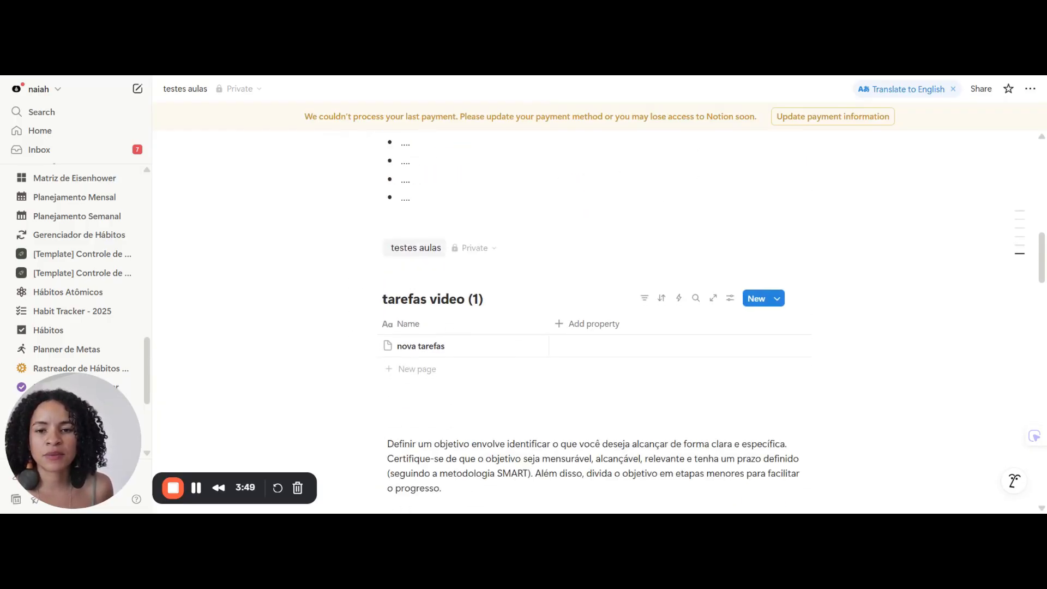
{"action": "scroll", "coordinate": [430, 191], "scroll_direction": "down", "scroll_amount": 1}
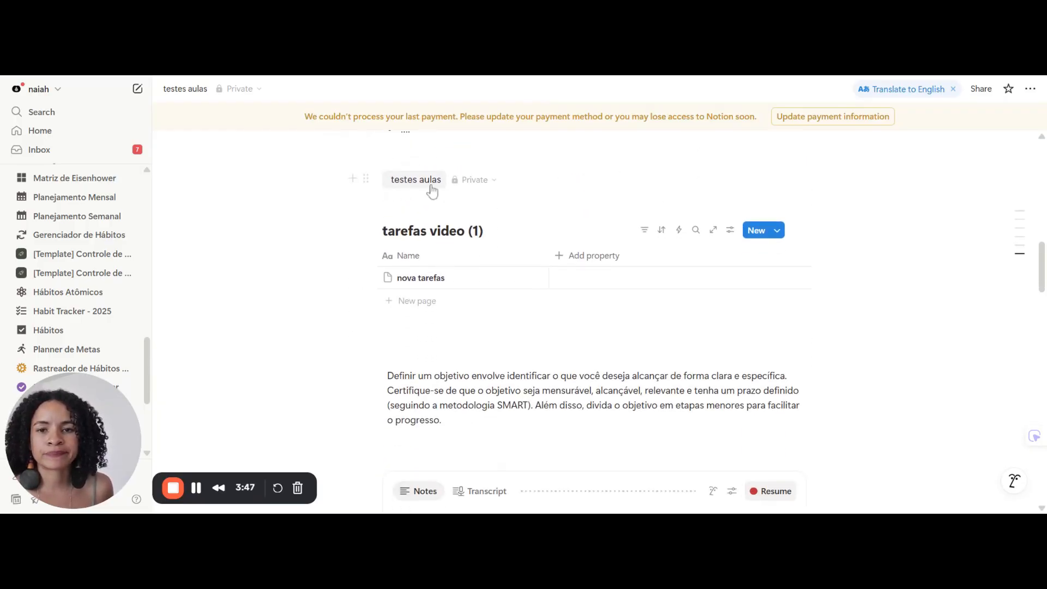
{"action": "scroll", "coordinate": [430, 192], "scroll_direction": "up", "scroll_amount": 10}
{"action": "scroll", "coordinate": [598, 322], "scroll_direction": "down", "scroll_amount": 9}
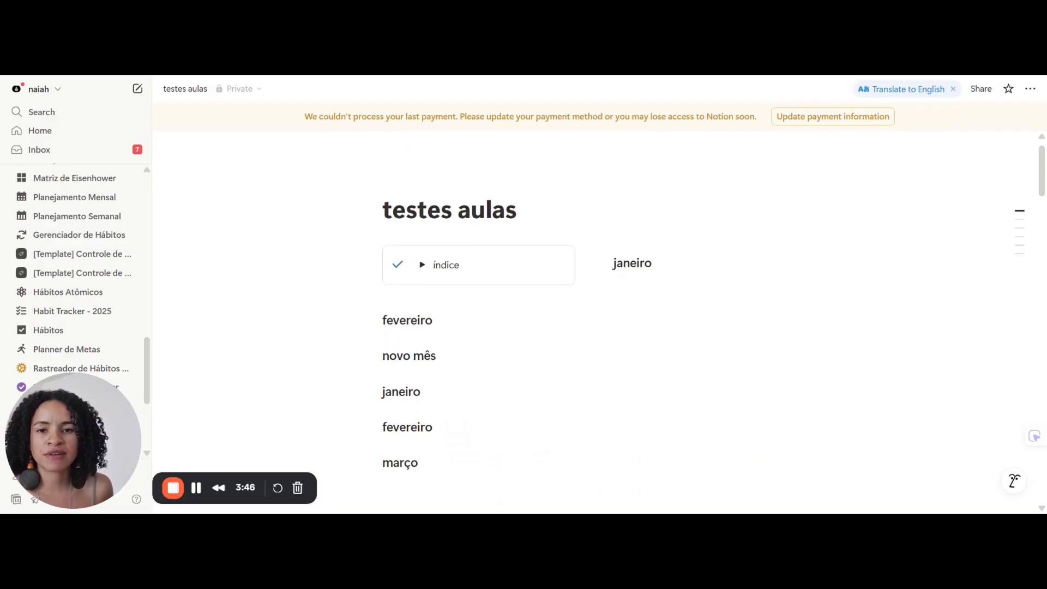
{"action": "scroll", "coordinate": [597, 322], "scroll_direction": "down", "scroll_amount": 3}
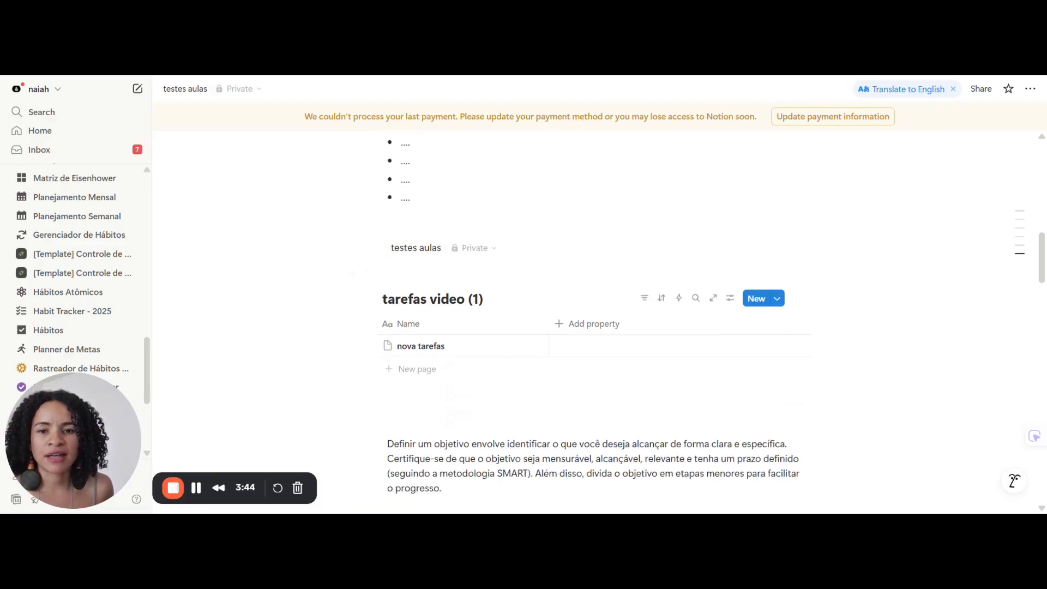
{"action": "left_click", "coordinate": [384, 274]}
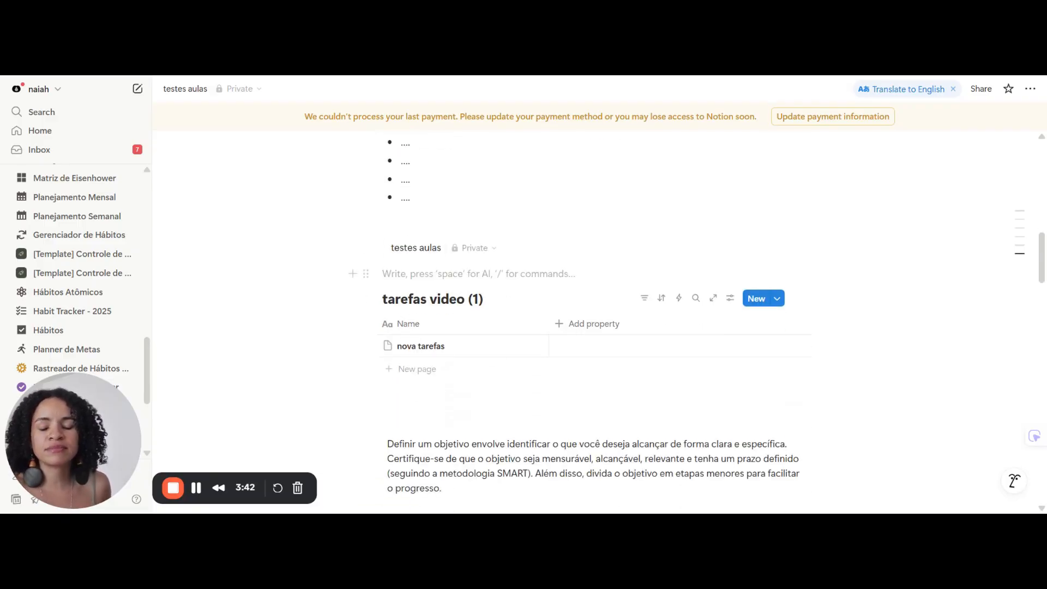
{"action": "type", "text": "/"}
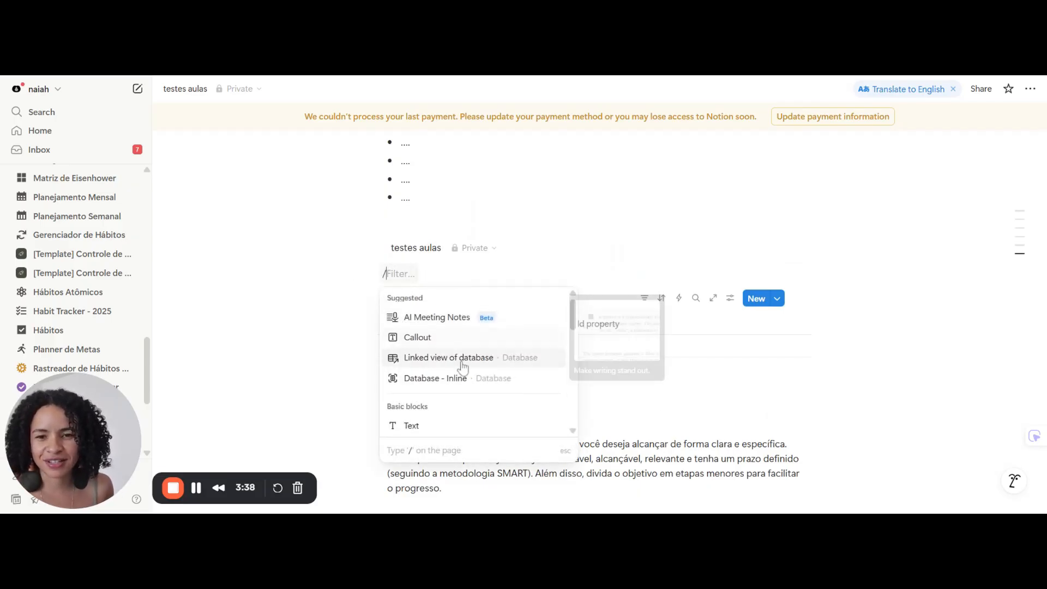
{"action": "scroll", "coordinate": [463, 349], "scroll_direction": "down", "scroll_amount": 10}
{"action": "scroll", "coordinate": [463, 347], "scroll_direction": "down", "scroll_amount": 10}
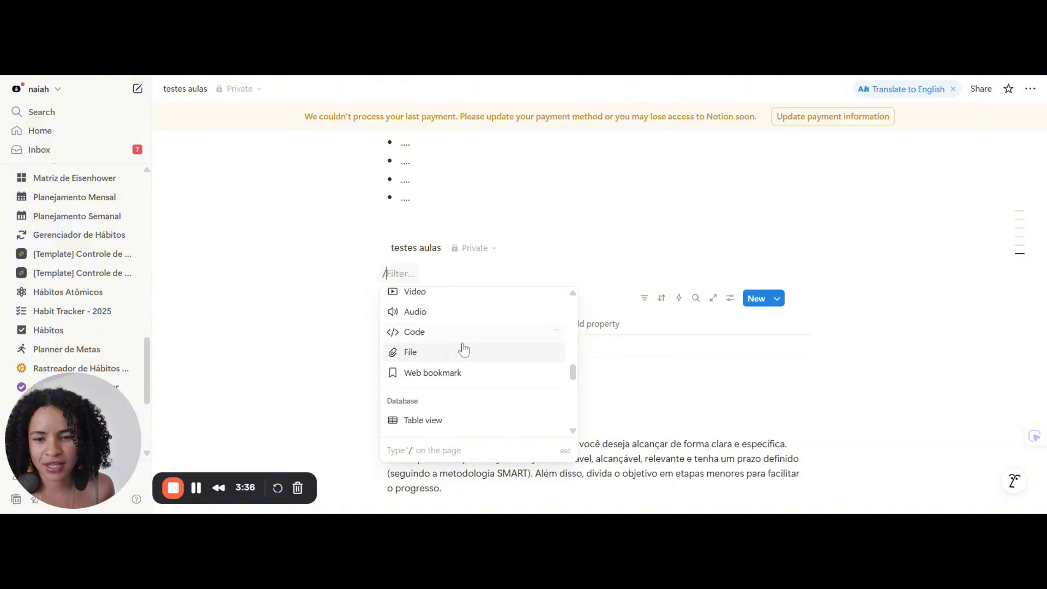
{"action": "scroll", "coordinate": [464, 347], "scroll_direction": "down", "scroll_amount": 3}
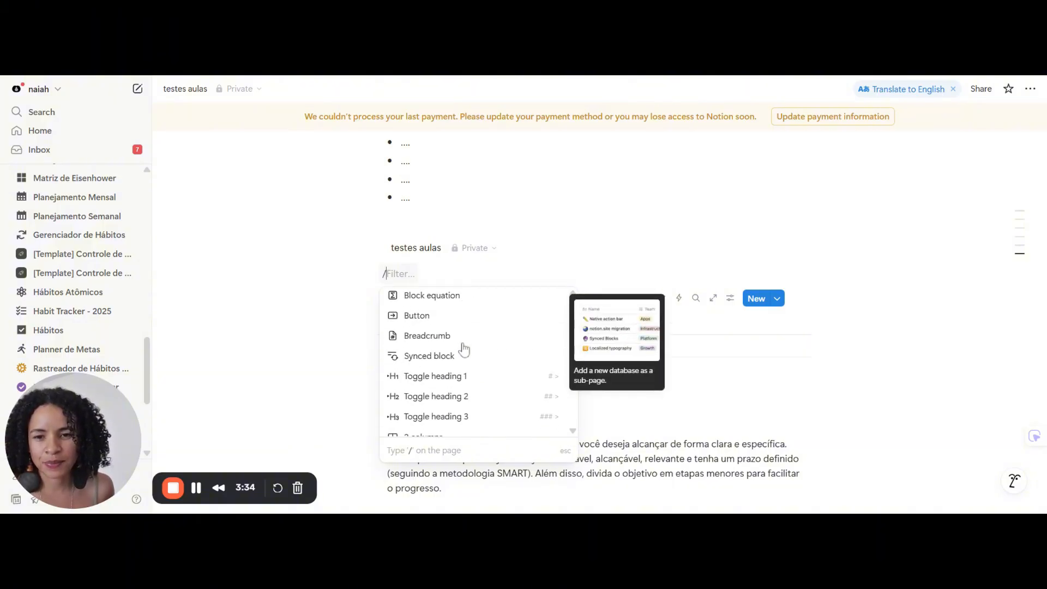
{"action": "left_click", "coordinate": [442, 341]}
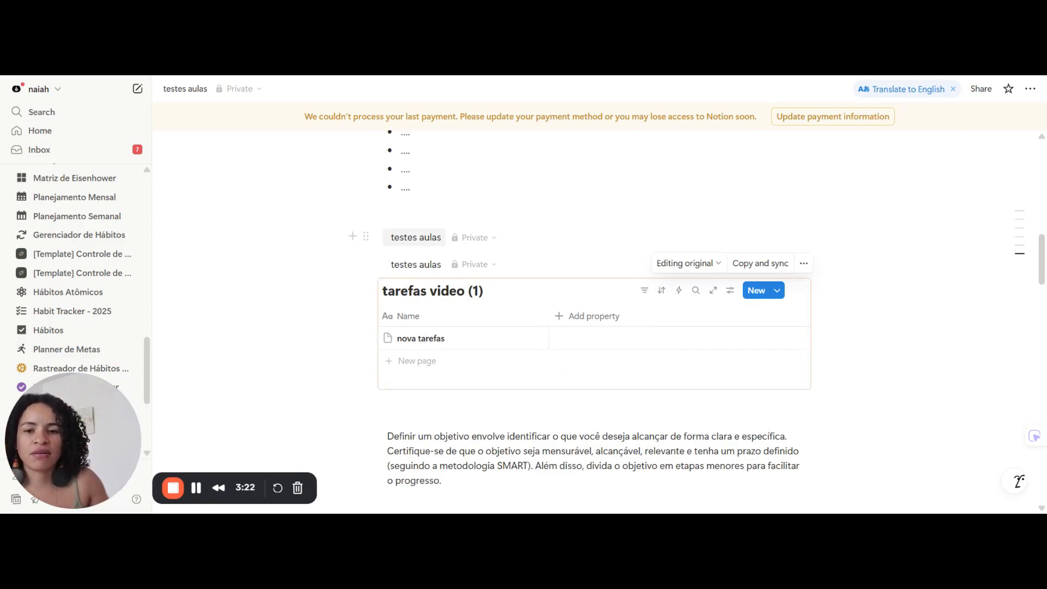
Step: Expand the "índice" toggle at the start of the page to view its links, and collapse it again
{"action": "scroll", "coordinate": [421, 245], "scroll_direction": "up", "scroll_amount": 10}
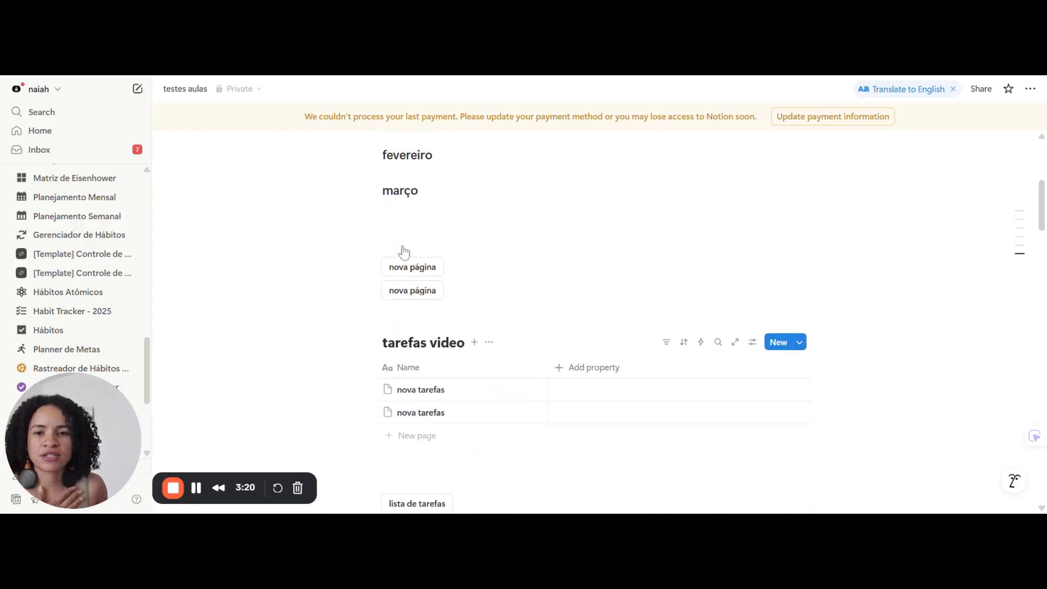
{"action": "scroll", "coordinate": [421, 246], "scroll_direction": "up", "scroll_amount": 5}
{"action": "left_click", "coordinate": [422, 267]}
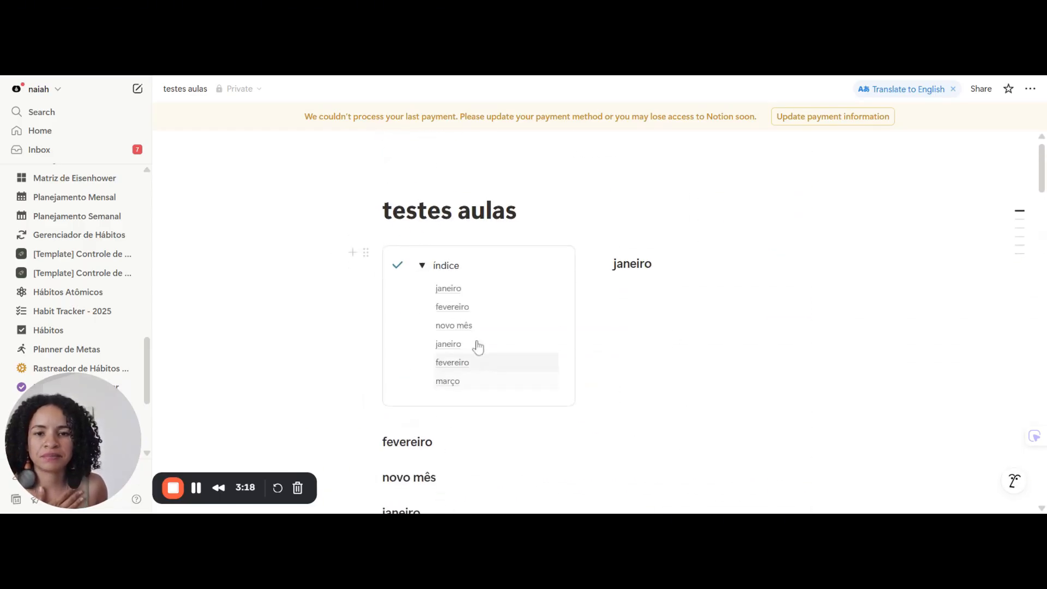
{"action": "left_click", "coordinate": [422, 266]}
{"action": "scroll", "coordinate": [422, 266], "scroll_direction": "down", "scroll_amount": 15}
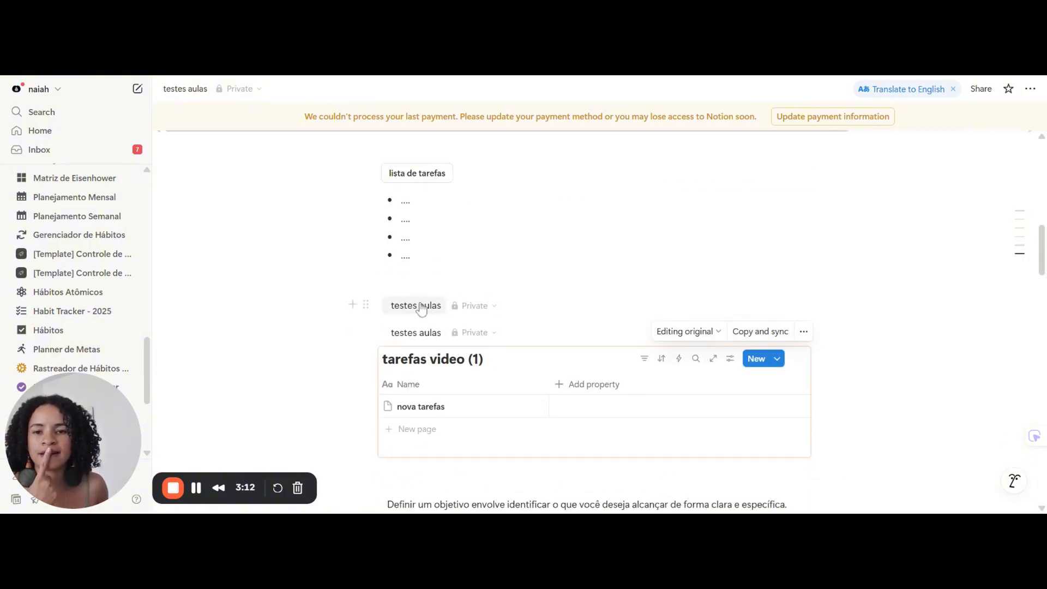
Step: Move the "testes aulas" page into the "calendário editorial" page from the breadcrumb's location setting
{"action": "left_click", "coordinate": [474, 305]}
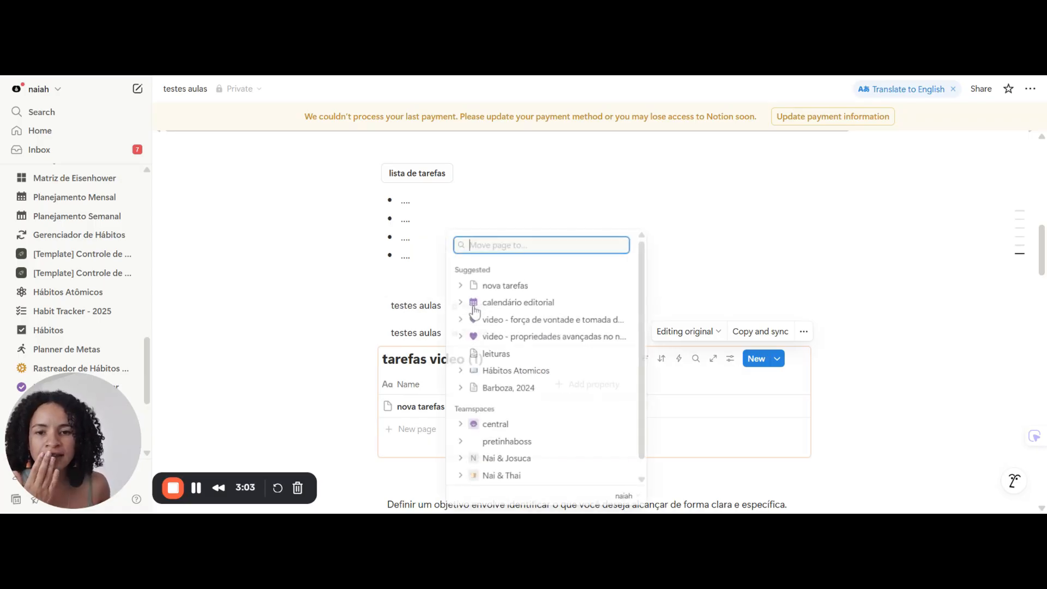
{"action": "left_click", "coordinate": [536, 306]}
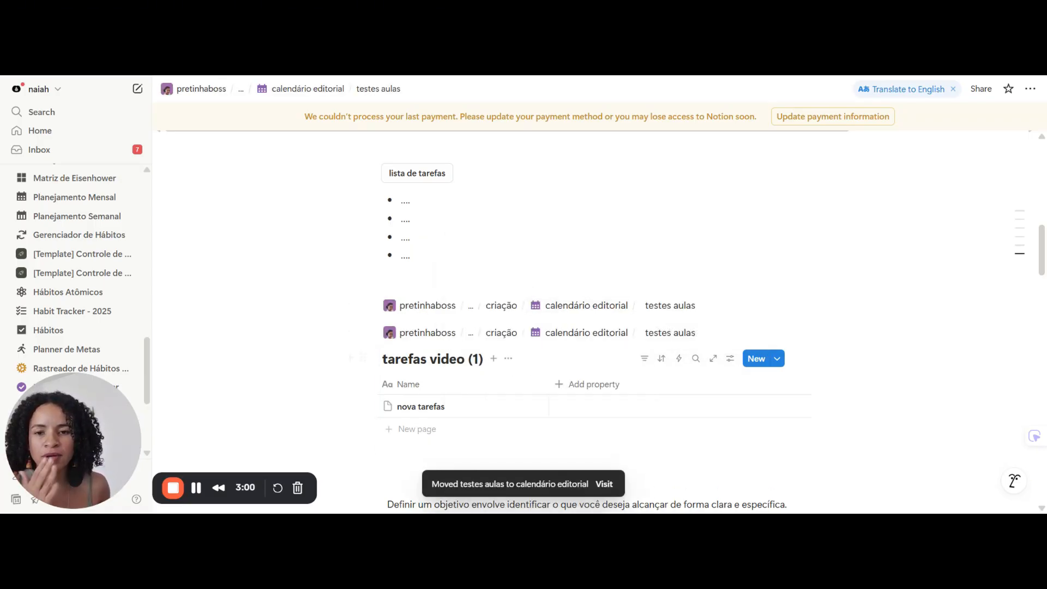
{"action": "scroll", "coordinate": [608, 329], "scroll_direction": "down", "scroll_amount": 1}
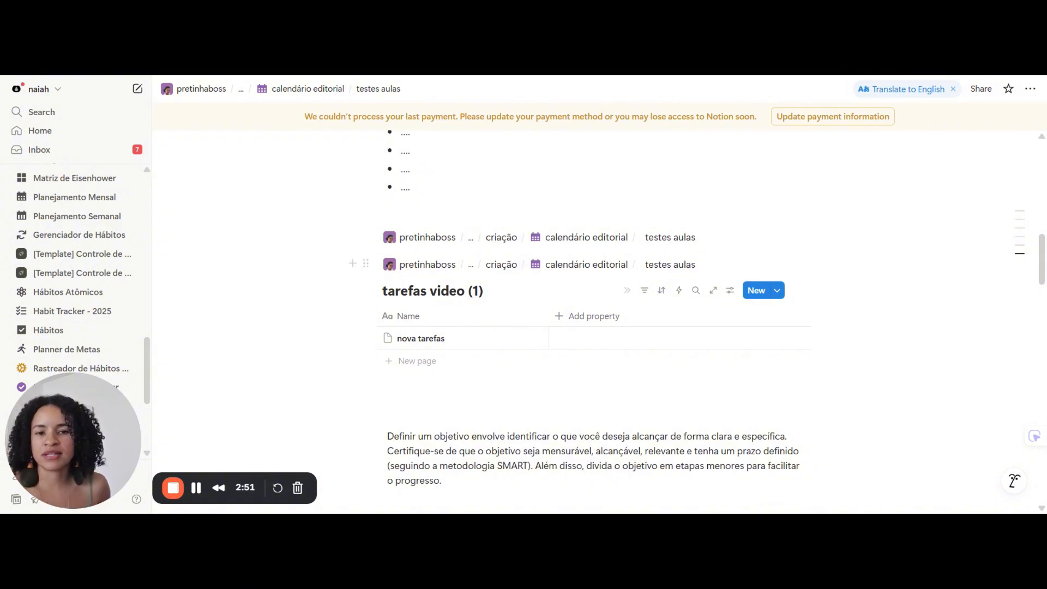
Step: Move the upper breadcrumb block to the beginning of the page, directly below the "testes aulas" title
{"action": "left_click", "coordinate": [718, 265]}
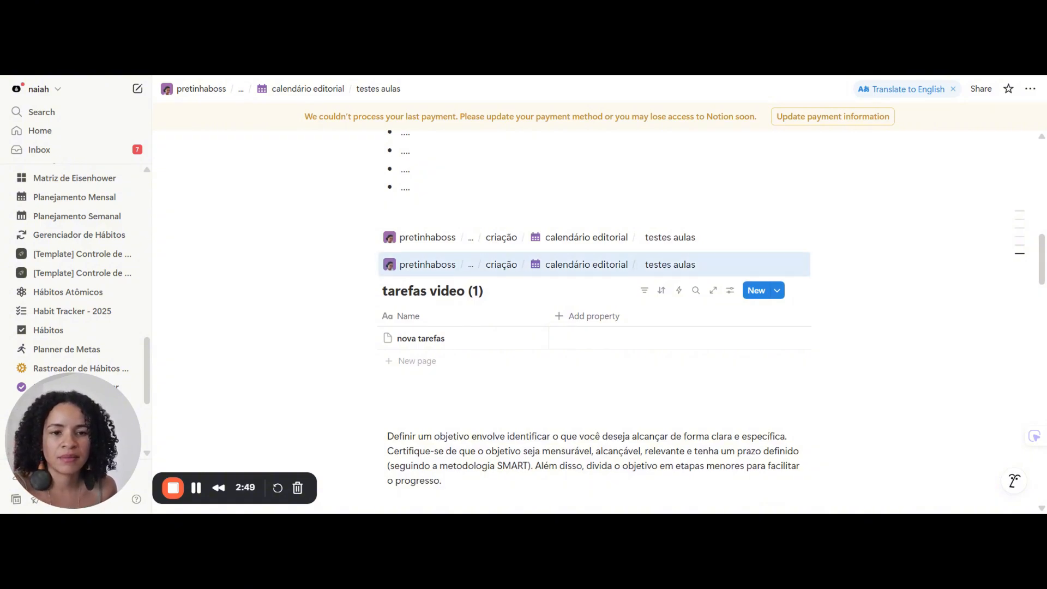
{"action": "left_click", "coordinate": [594, 377]}
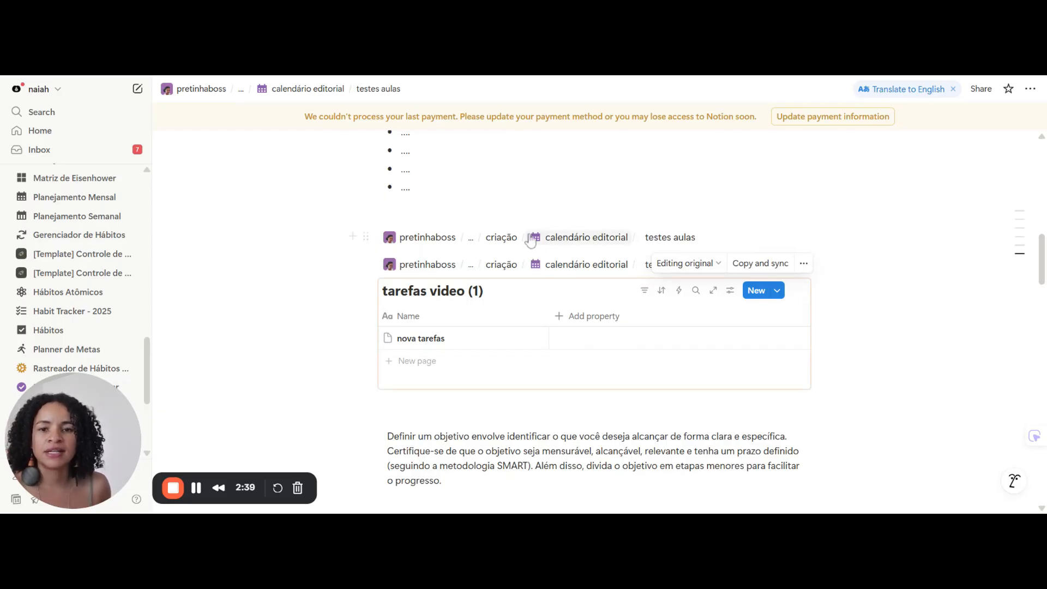
{"action": "key", "text": "Escape"}
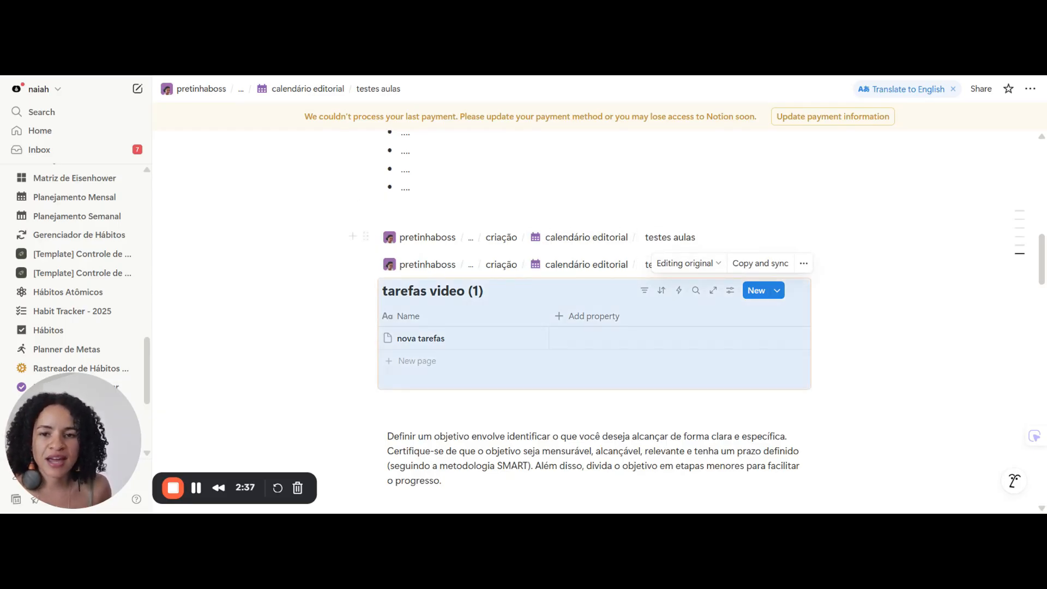
{"action": "left_click_drag", "start_coordinate": [367, 238], "coordinate": [371, 218]}
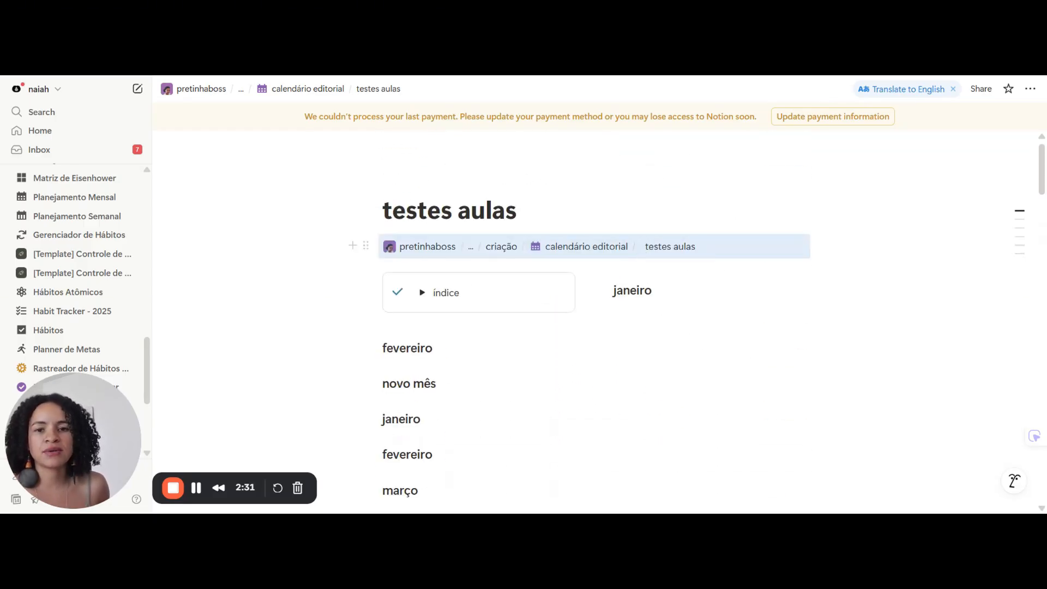
Step: Open the "criação" and "calendário editorial" pages through the breadcrumb paths, returning to "testes aulas" after each one
{"action": "left_click", "coordinate": [501, 246]}
{"action": "scroll", "coordinate": [498, 306], "scroll_direction": "down", "scroll_amount": 2}
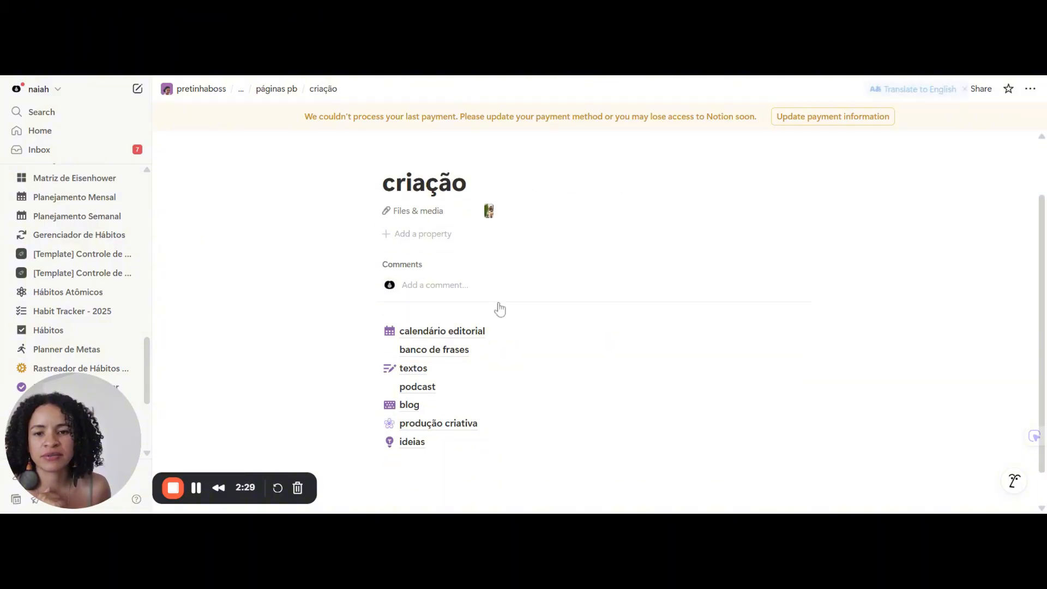
{"action": "key", "text": "alt+Left"}
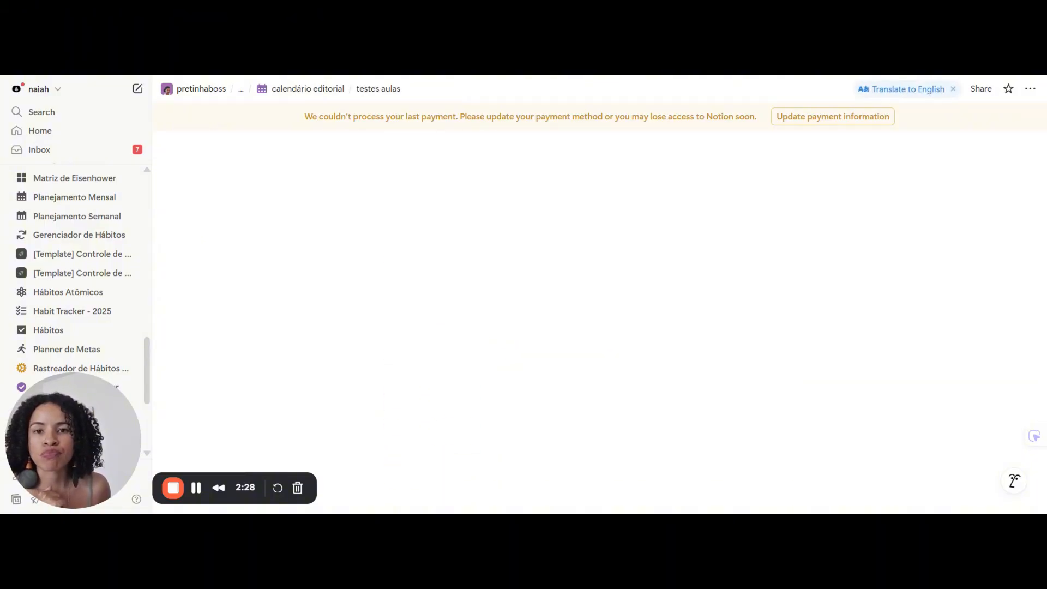
{"action": "scroll", "coordinate": [502, 304], "scroll_direction": "down", "scroll_amount": 1}
{"action": "scroll", "coordinate": [503, 311], "scroll_direction": "down", "scroll_amount": 1}
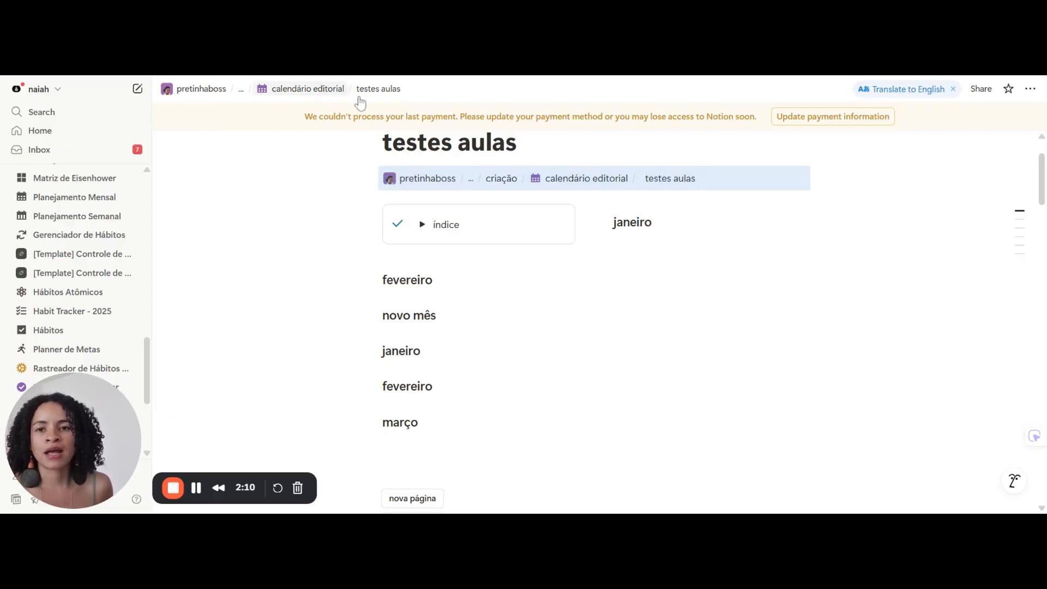
{"action": "left_click", "coordinate": [320, 93]}
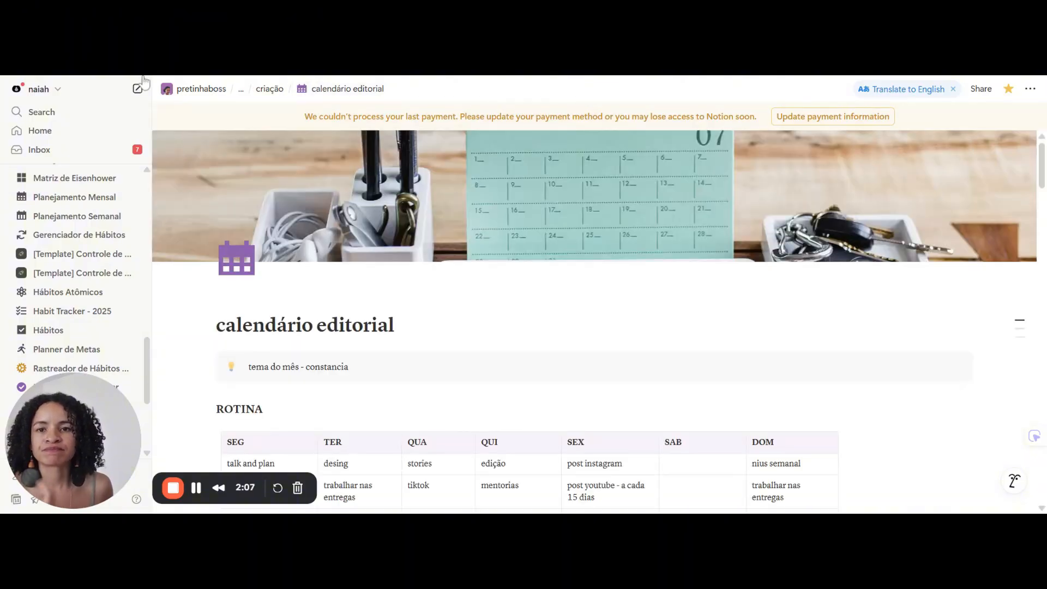
{"action": "key", "text": "alt+Left"}
Step: Delete the remaining breadcrumb block above the "tarefas video (1)" database
{"action": "left_click", "coordinate": [599, 198]}
{"action": "scroll", "coordinate": [600, 322], "scroll_direction": "down", "scroll_amount": 10}
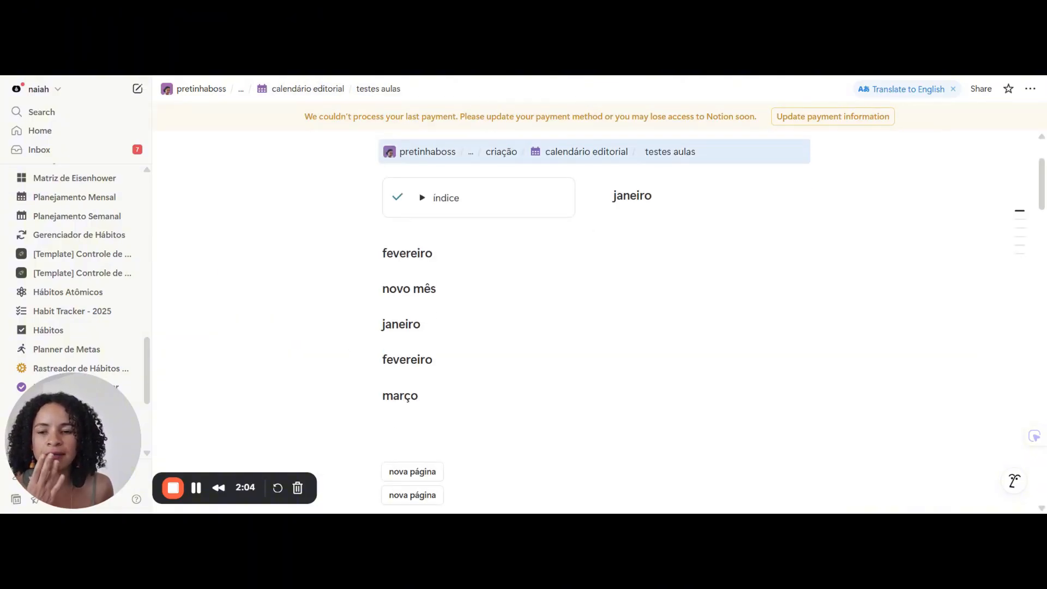
{"action": "left_click", "coordinate": [365, 263]}
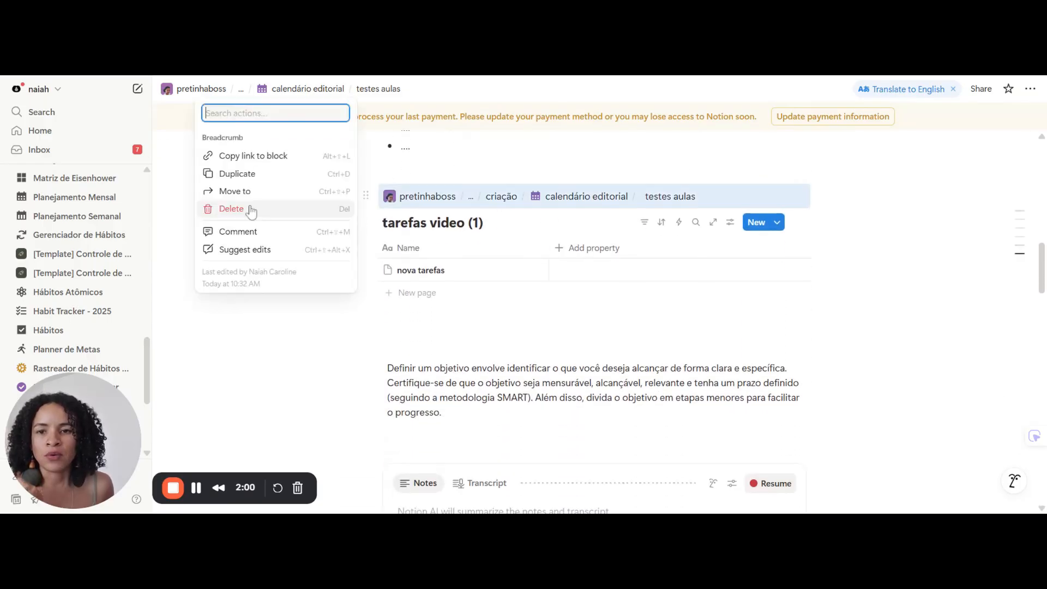
{"action": "left_click", "coordinate": [248, 208]}
Step: Add several empty lines between the "tarefas video (1)" database and the text paragraph below it
{"action": "left_click", "coordinate": [480, 307]}
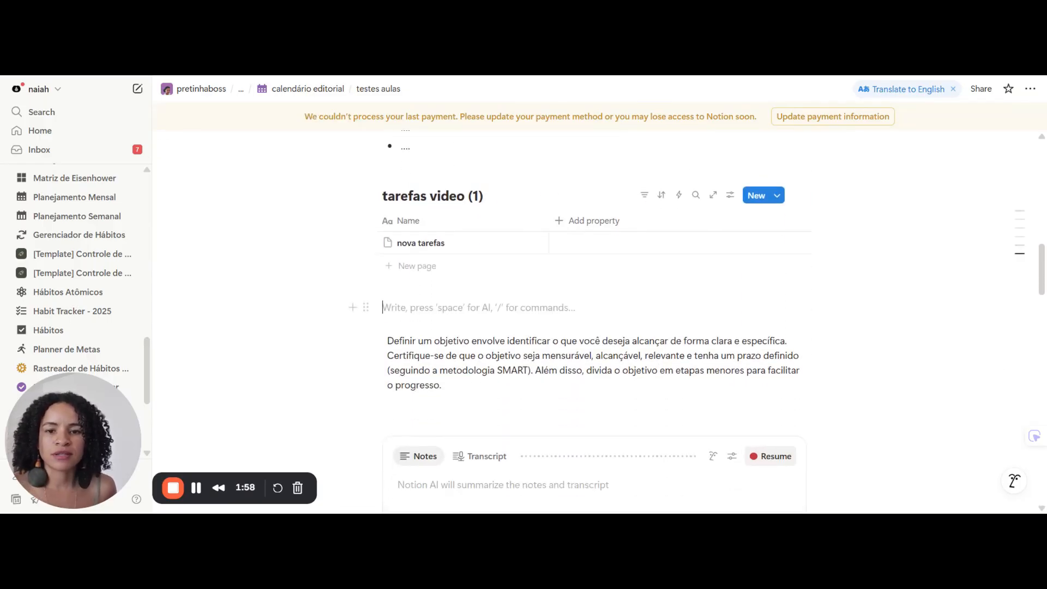
{"action": "key", "text": "Return"}
{"action": "key", "text": "Return"}
{"action": "key", "text": "Return"}
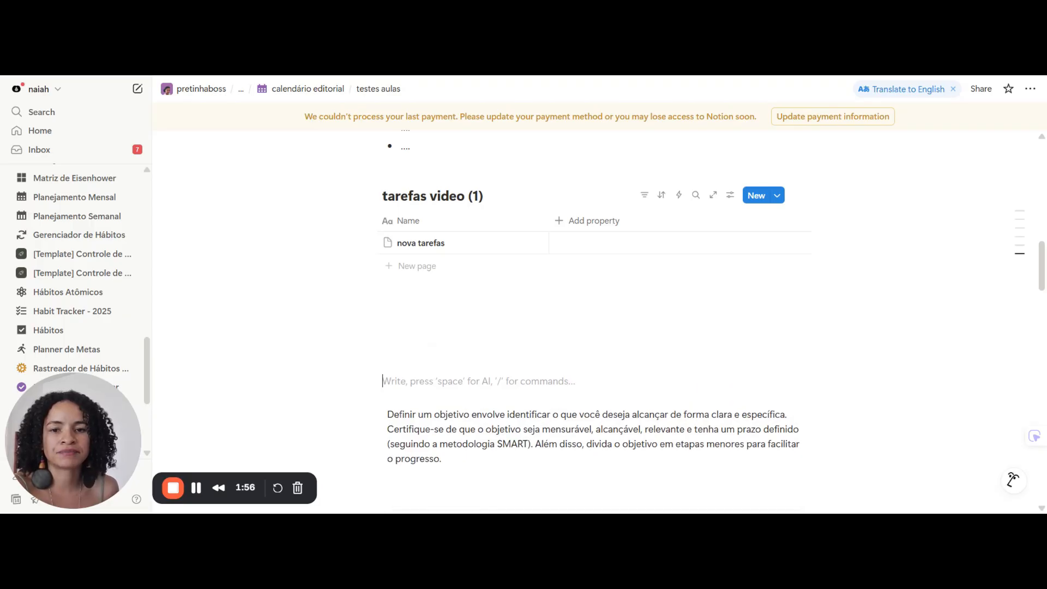
{"action": "key", "text": "Up"}
{"action": "key", "text": "Up"}
{"action": "key", "text": "Up"}
{"action": "key", "text": "Return"}
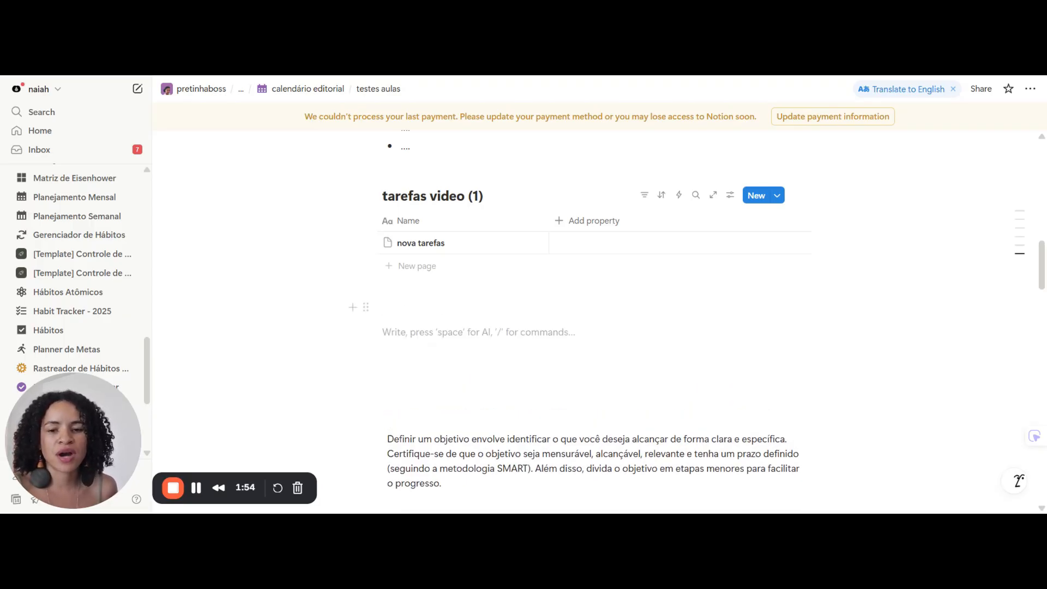
Step: Look through the block types available for the empty line below the "tarefas video (1)" database and dismiss the list
{"action": "type", "text": "/"}
{"action": "scroll", "coordinate": [469, 229], "scroll_direction": "down", "scroll_amount": 5}
{"action": "scroll", "coordinate": [469, 229], "scroll_direction": "down", "scroll_amount": 15}
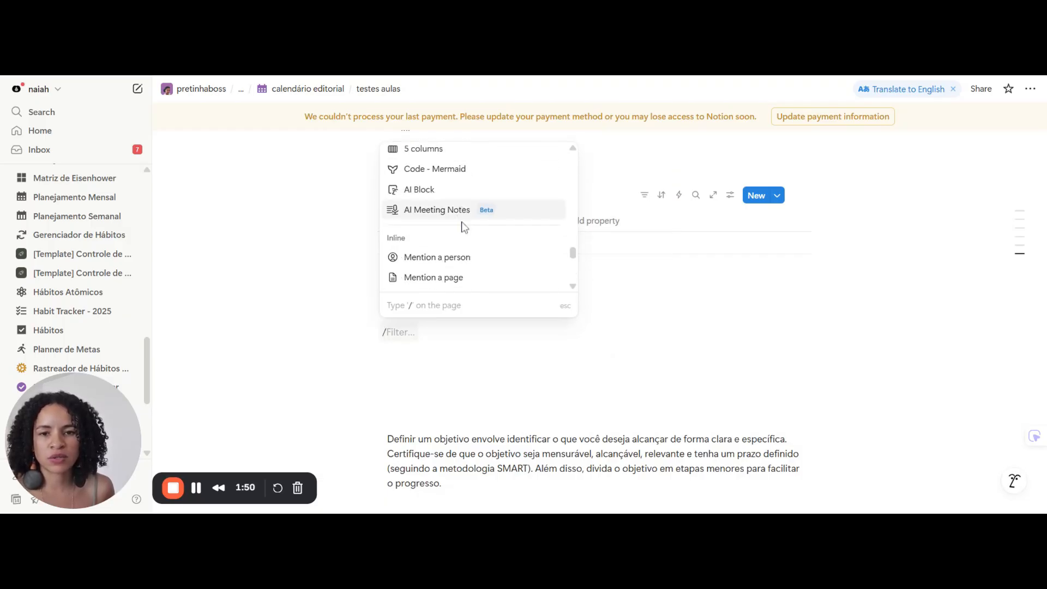
{"action": "scroll", "coordinate": [461, 226], "scroll_direction": "down", "scroll_amount": 5}
{"action": "scroll", "coordinate": [461, 218], "scroll_direction": "up", "scroll_amount": 7}
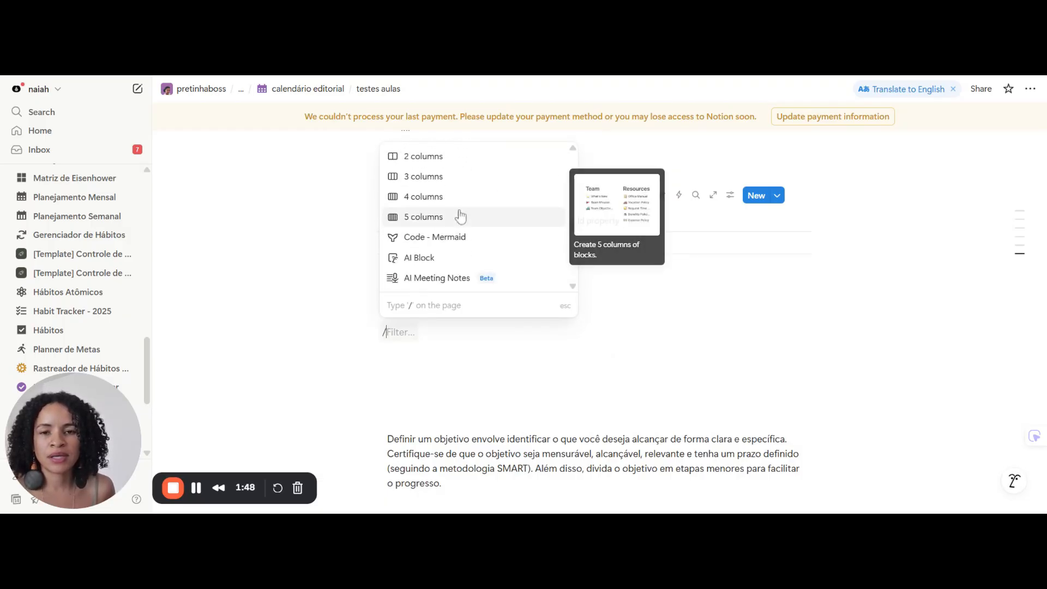
{"action": "scroll", "coordinate": [461, 218], "scroll_direction": "up", "scroll_amount": 3}
{"action": "scroll", "coordinate": [460, 223], "scroll_direction": "down", "scroll_amount": 1}
{"action": "scroll", "coordinate": [461, 219], "scroll_direction": "up", "scroll_amount": 1}
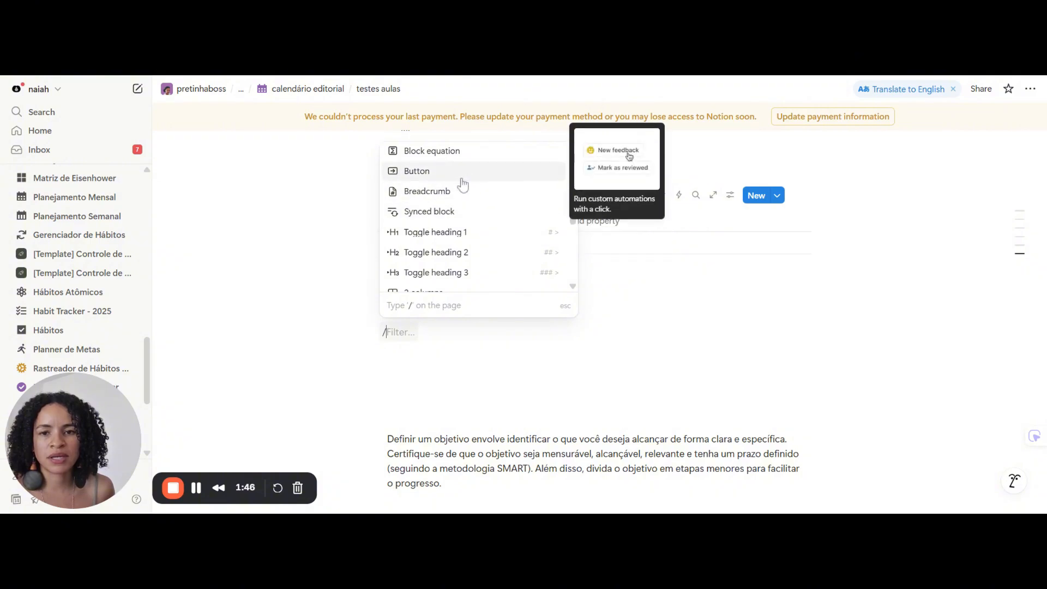
{"action": "key", "text": "BackSpace"}
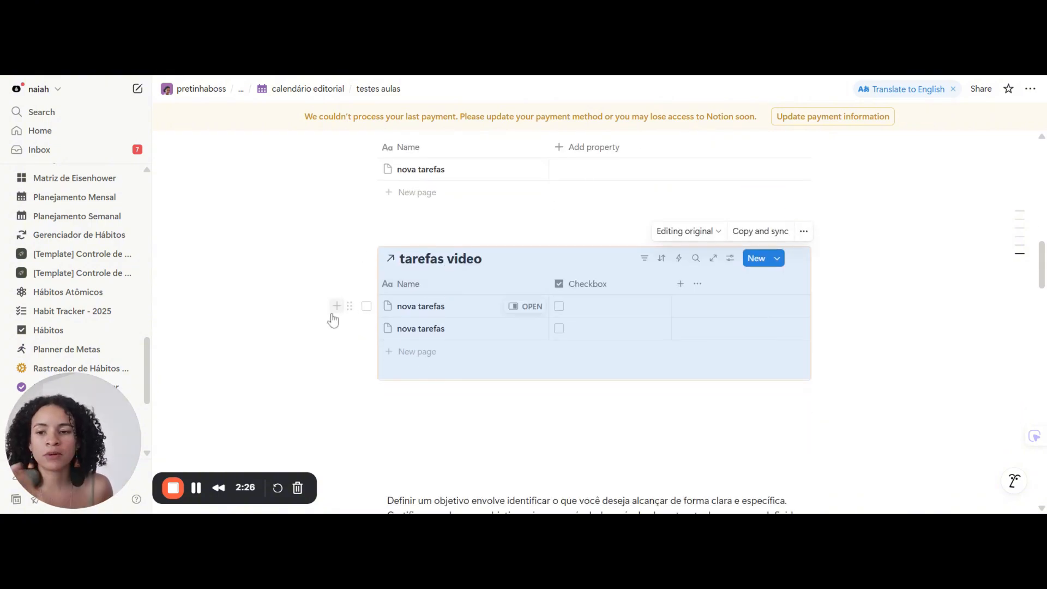
Step: Insert a Toggle heading 3 block on the empty line below the linked "tarefas video" database
{"action": "scroll", "coordinate": [334, 321], "scroll_direction": "up", "scroll_amount": 1}
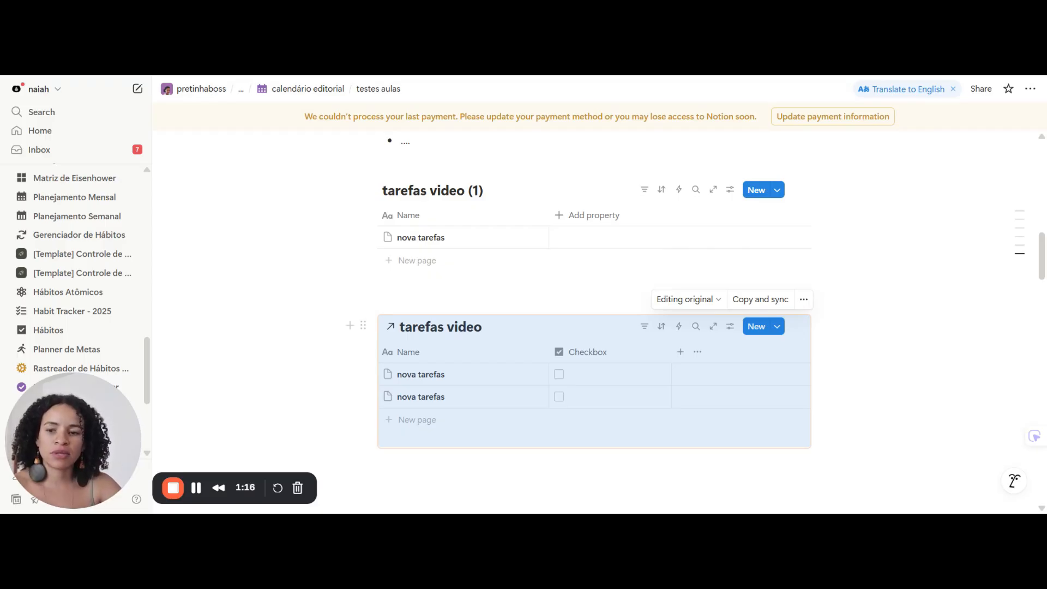
{"action": "scroll", "coordinate": [595, 327], "scroll_direction": "down", "scroll_amount": 2}
{"action": "left_click", "coordinate": [404, 417]}
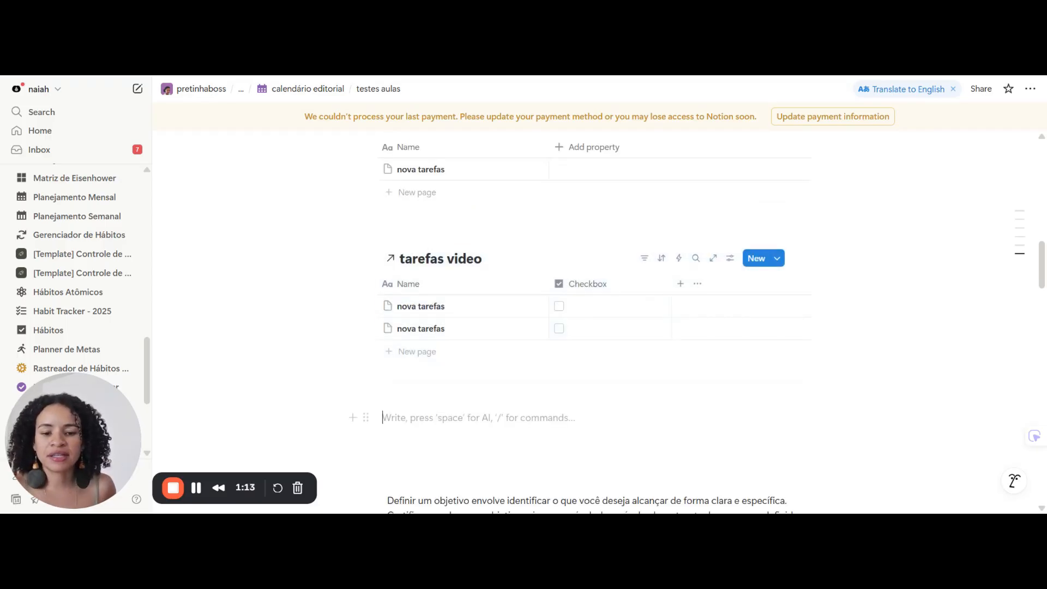
{"action": "type", "text": "/"}
{"action": "scroll", "coordinate": [404, 328], "scroll_direction": "down", "scroll_amount": 10}
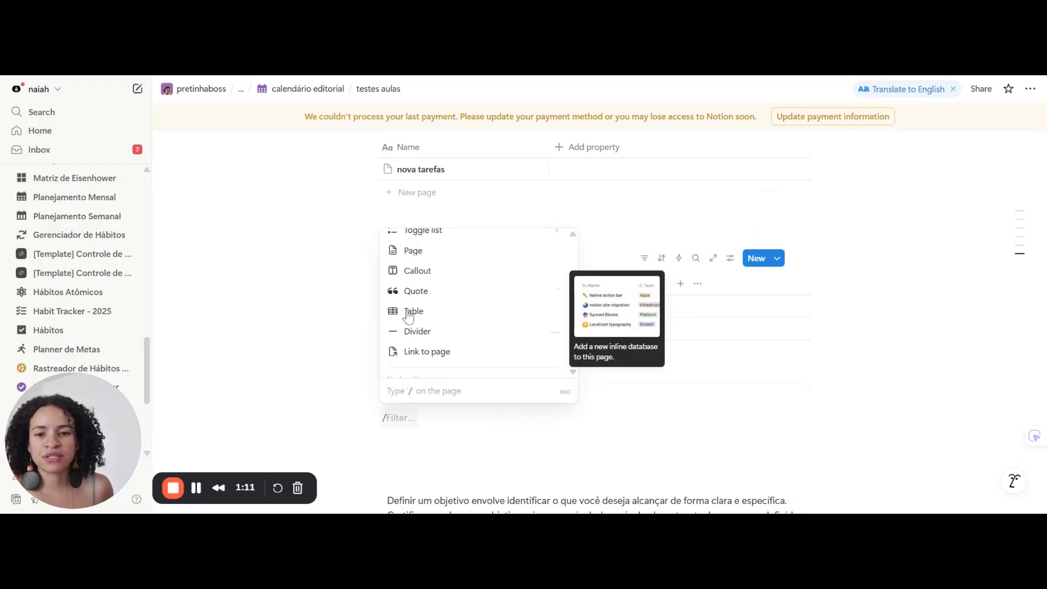
{"action": "scroll", "coordinate": [480, 315], "scroll_direction": "down", "scroll_amount": 10}
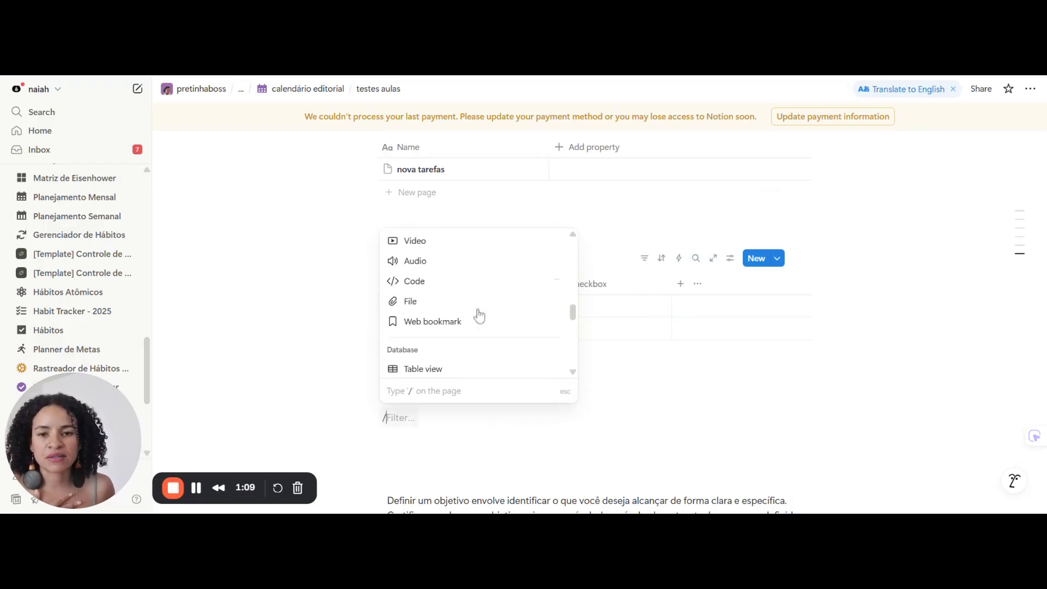
{"action": "scroll", "coordinate": [479, 315], "scroll_direction": "down", "scroll_amount": 3}
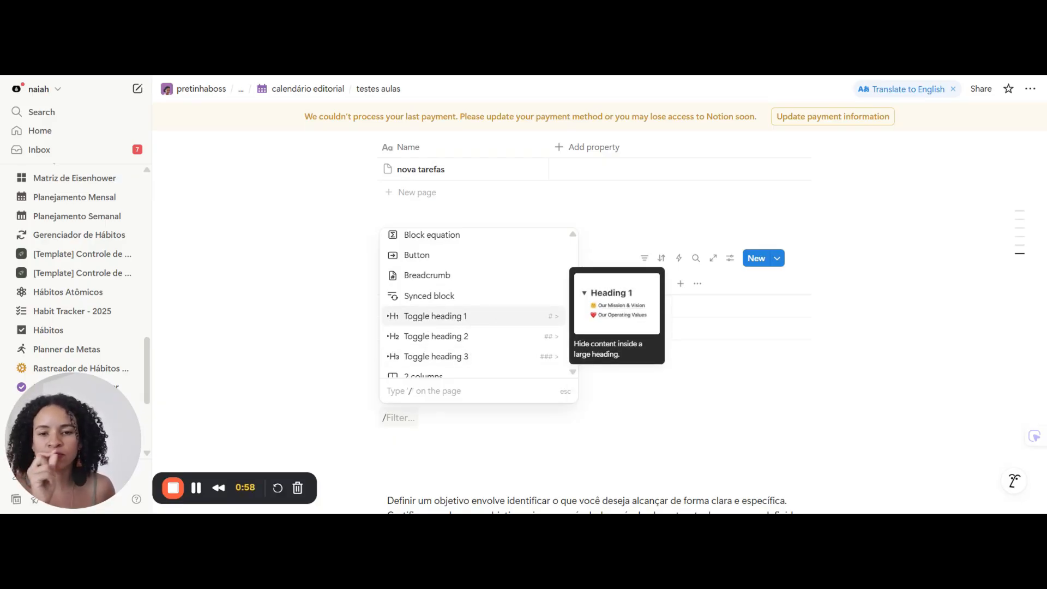
{"action": "left_click", "coordinate": [485, 356]}
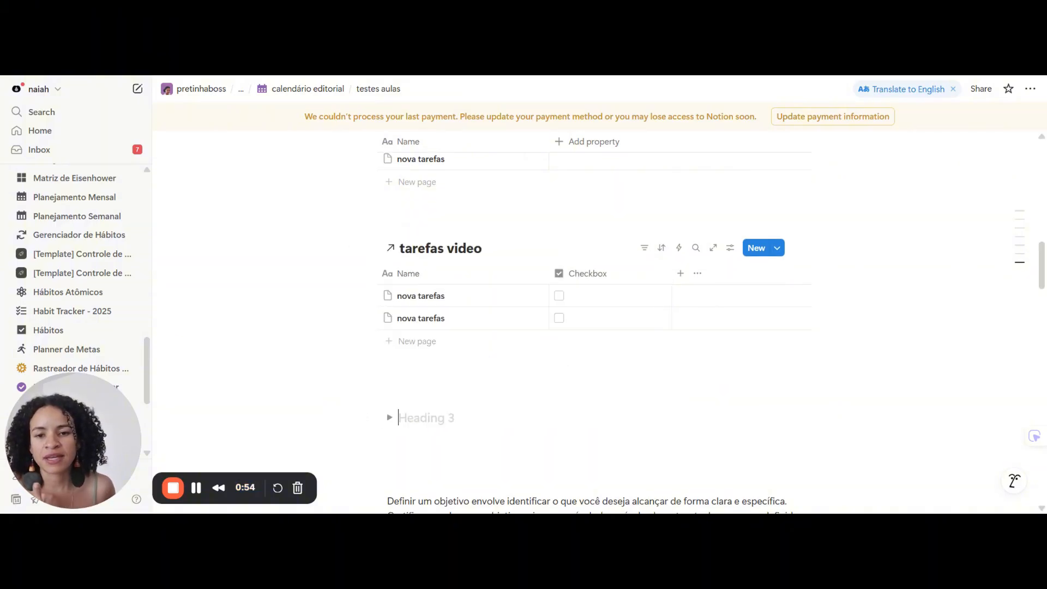
Step: Expand and collapse the empty toggle heading, and title it "nao repete"
{"action": "left_click", "coordinate": [391, 419]}
{"action": "left_click", "coordinate": [391, 419]}
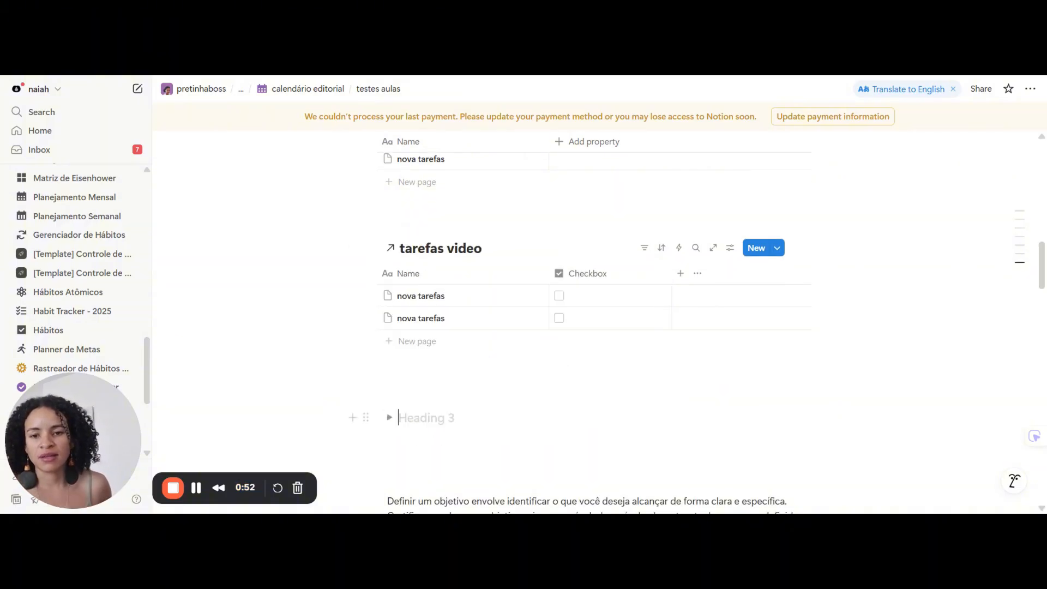
{"action": "type", "text": "nao"}
{"action": "key", "text": "BackSpace"}
{"action": "key", "text": "BackSpace"}
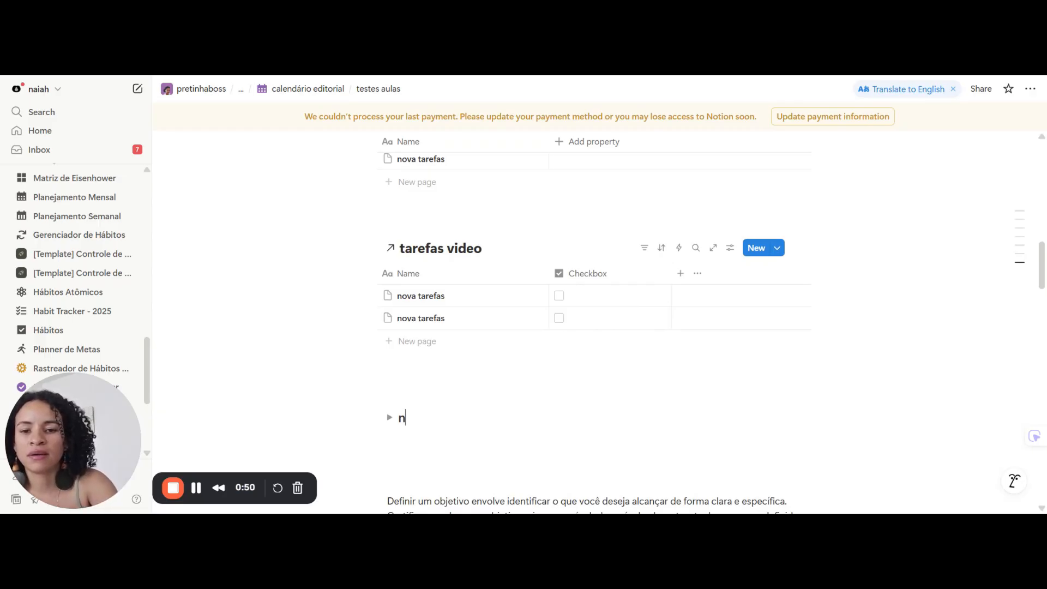
{"action": "type", "text": "ao repete"}
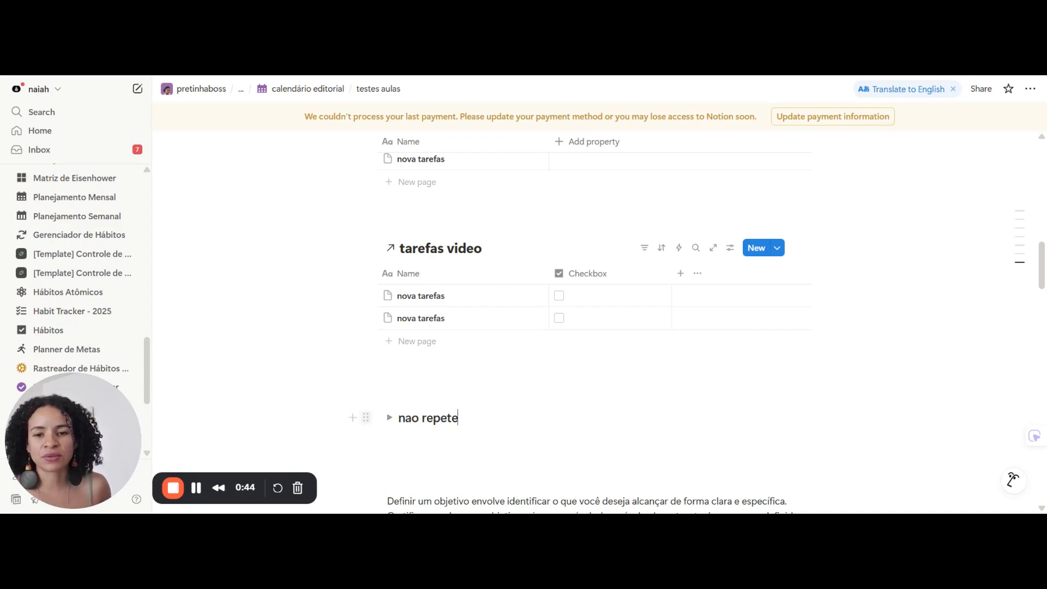
Step: Insert a 2 columns layout directly below the "nao repete" toggle heading and place the cursor in its first column
{"action": "left_click", "coordinate": [353, 418]}
{"action": "scroll", "coordinate": [457, 339], "scroll_direction": "down", "scroll_amount": 15}
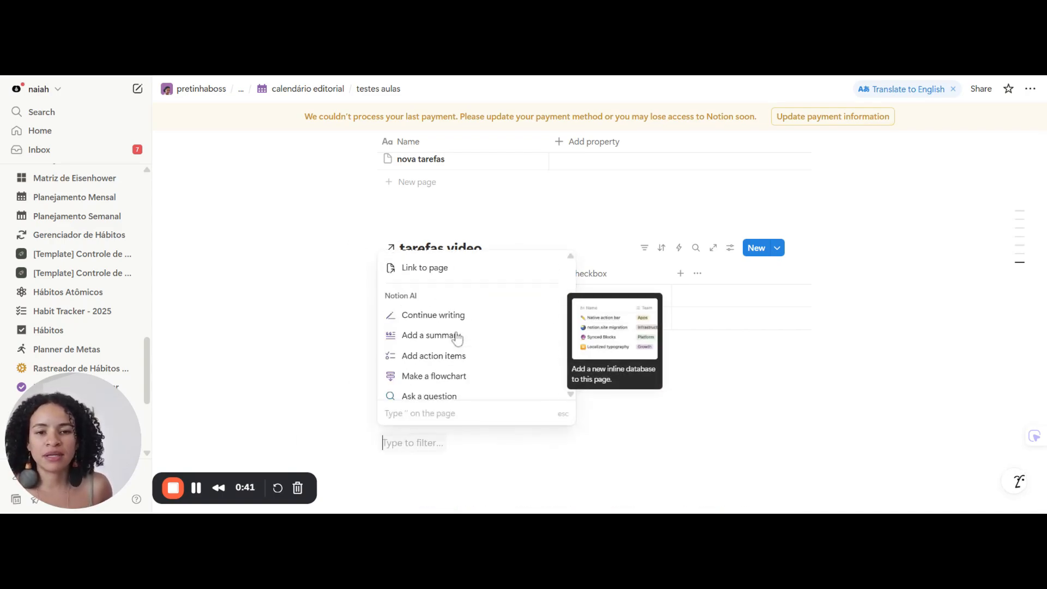
{"action": "scroll", "coordinate": [482, 335], "scroll_direction": "down", "scroll_amount": 3}
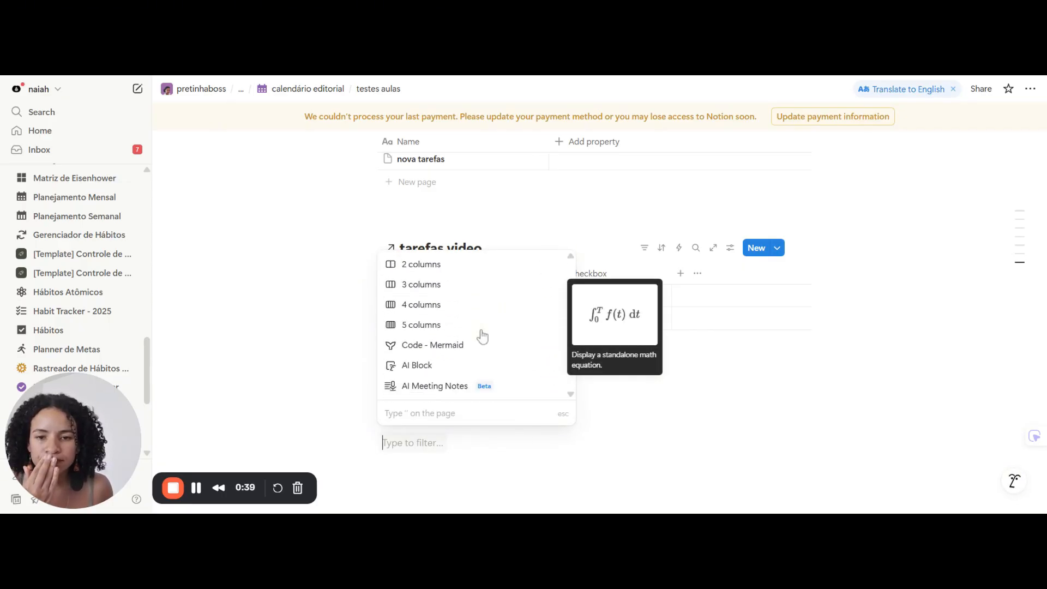
{"action": "scroll", "coordinate": [482, 334], "scroll_direction": "up", "scroll_amount": 2}
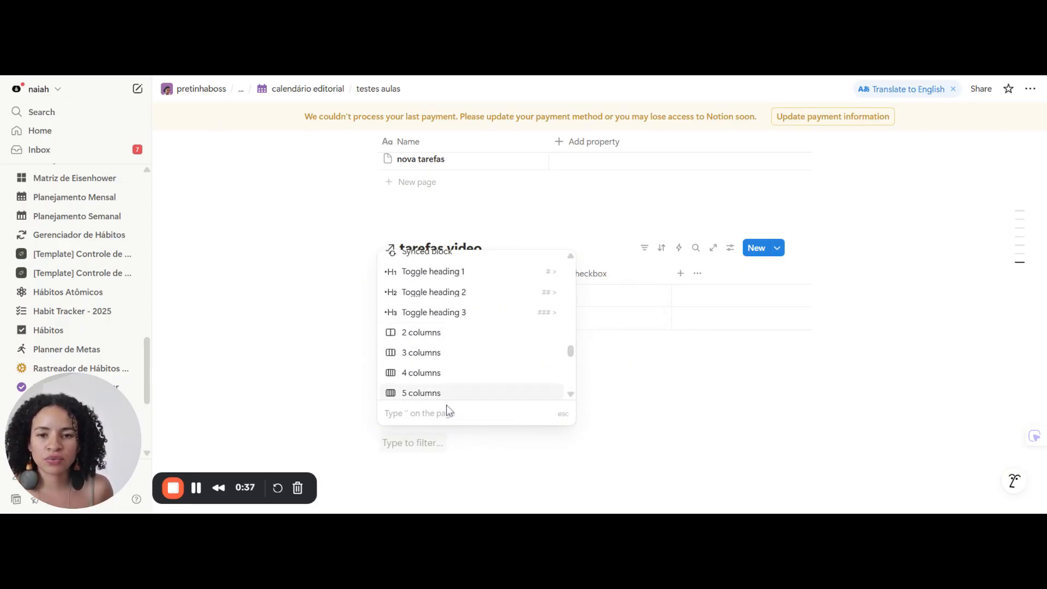
{"action": "scroll", "coordinate": [453, 338], "scroll_direction": "down", "scroll_amount": 1}
{"action": "scroll", "coordinate": [448, 323], "scroll_direction": "up", "scroll_amount": 2}
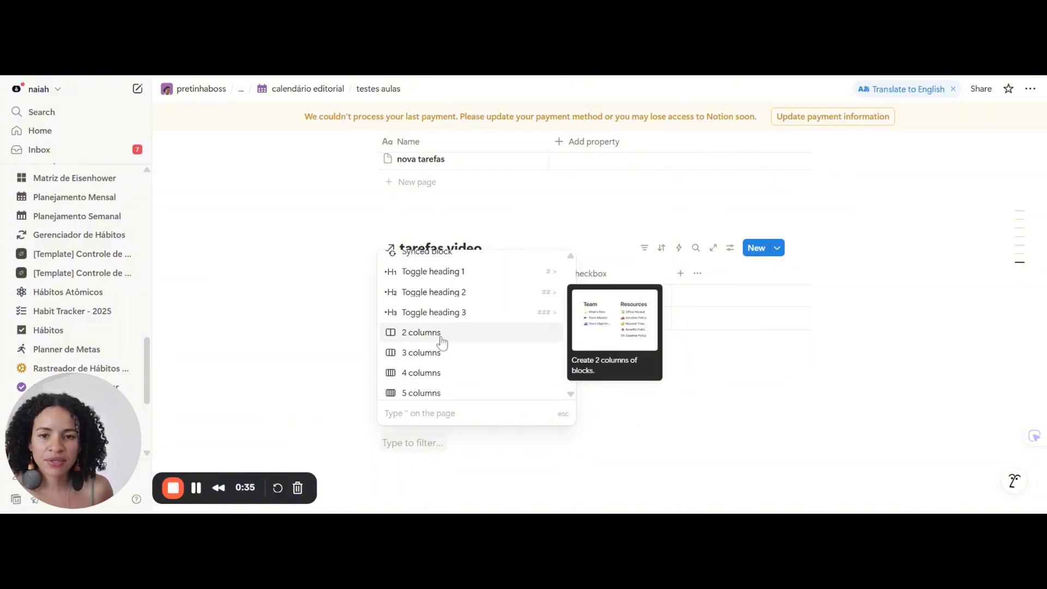
{"action": "key", "text": "Escape"}
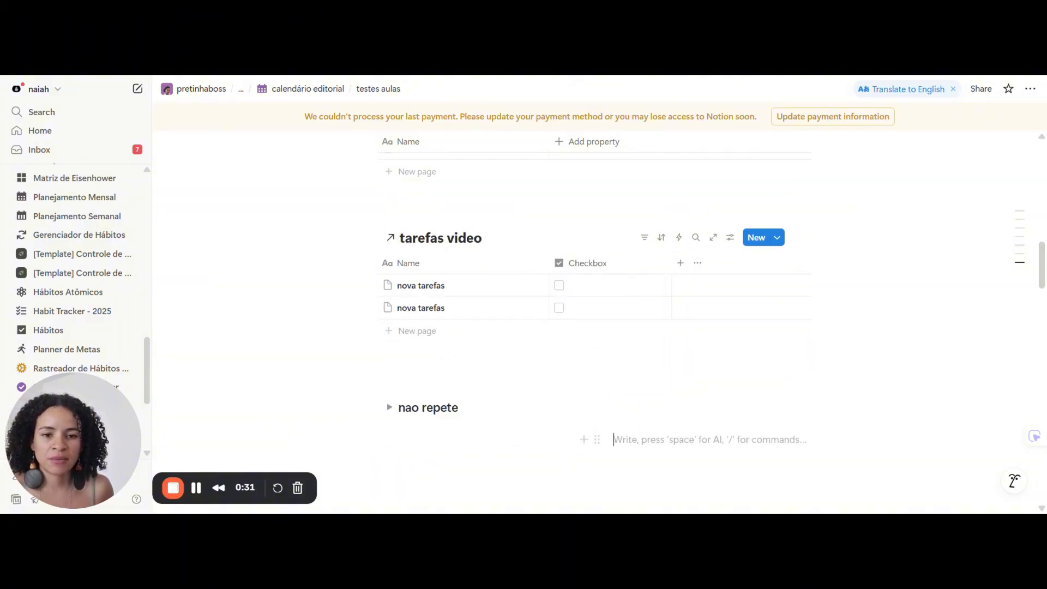
{"action": "left_click", "coordinate": [447, 440]}
Step: Insert an AI Block between the "nao repete" toggle heading and the paragraph about defining a goal
{"action": "scroll", "coordinate": [594, 327], "scroll_direction": "down", "scroll_amount": 2}
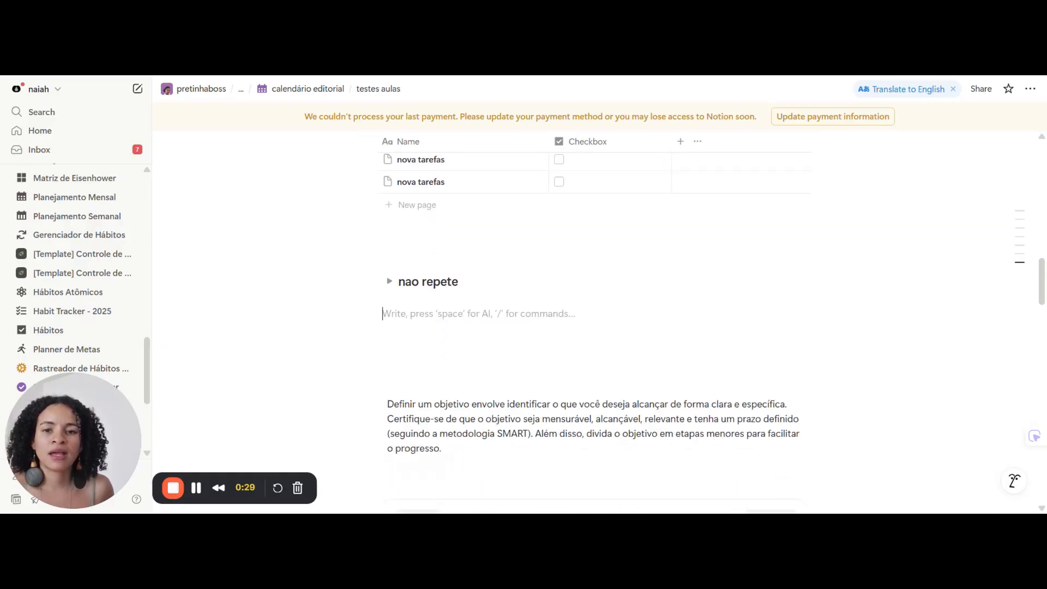
{"action": "left_click", "coordinate": [353, 314]}
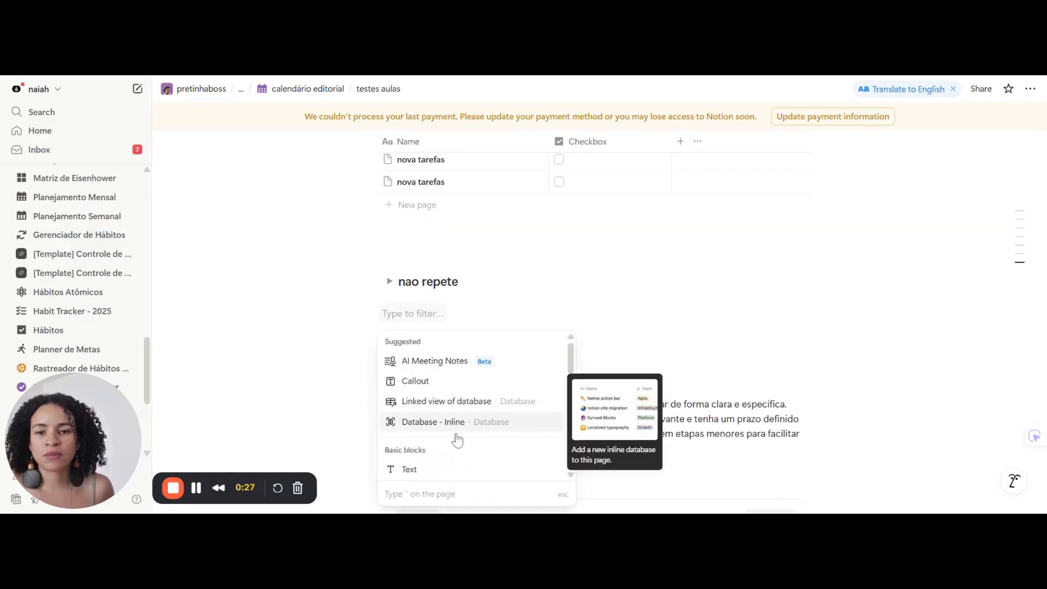
{"action": "scroll", "coordinate": [464, 433], "scroll_direction": "down", "scroll_amount": 10}
{"action": "scroll", "coordinate": [465, 434], "scroll_direction": "down", "scroll_amount": 4}
{"action": "scroll", "coordinate": [465, 434], "scroll_direction": "up", "scroll_amount": 2}
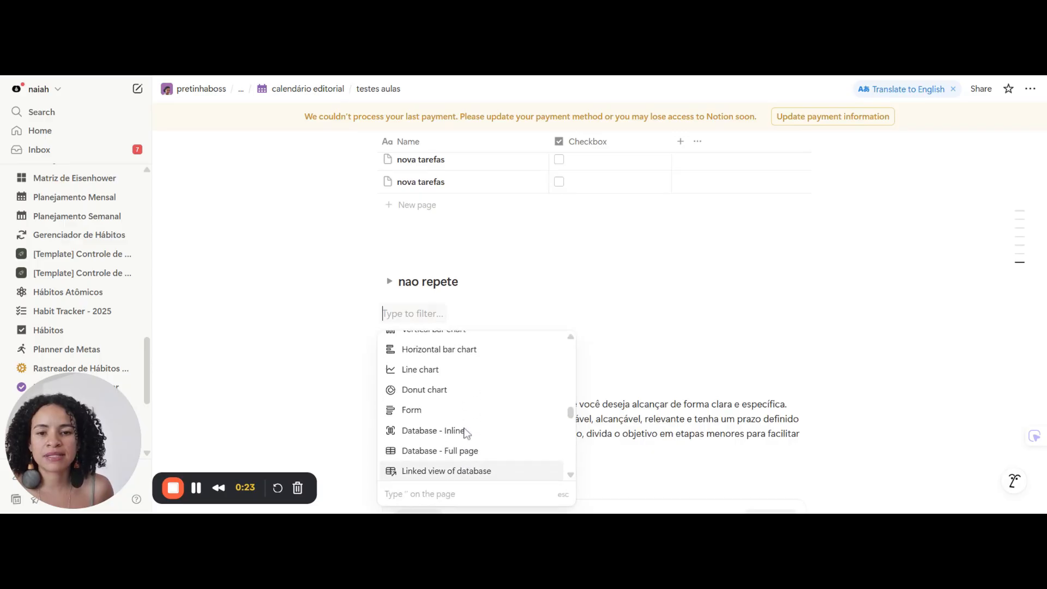
{"action": "scroll", "coordinate": [465, 431], "scroll_direction": "down", "scroll_amount": 6}
{"action": "scroll", "coordinate": [464, 425], "scroll_direction": "down", "scroll_amount": 2}
{"action": "scroll", "coordinate": [463, 423], "scroll_direction": "up", "scroll_amount": 2}
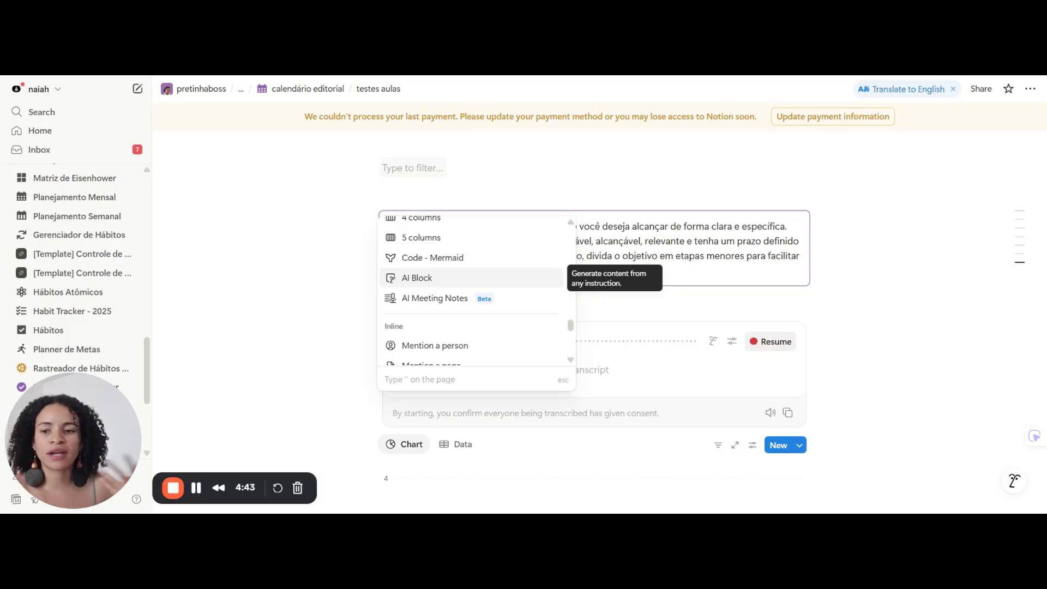
{"action": "key", "text": "Return"}
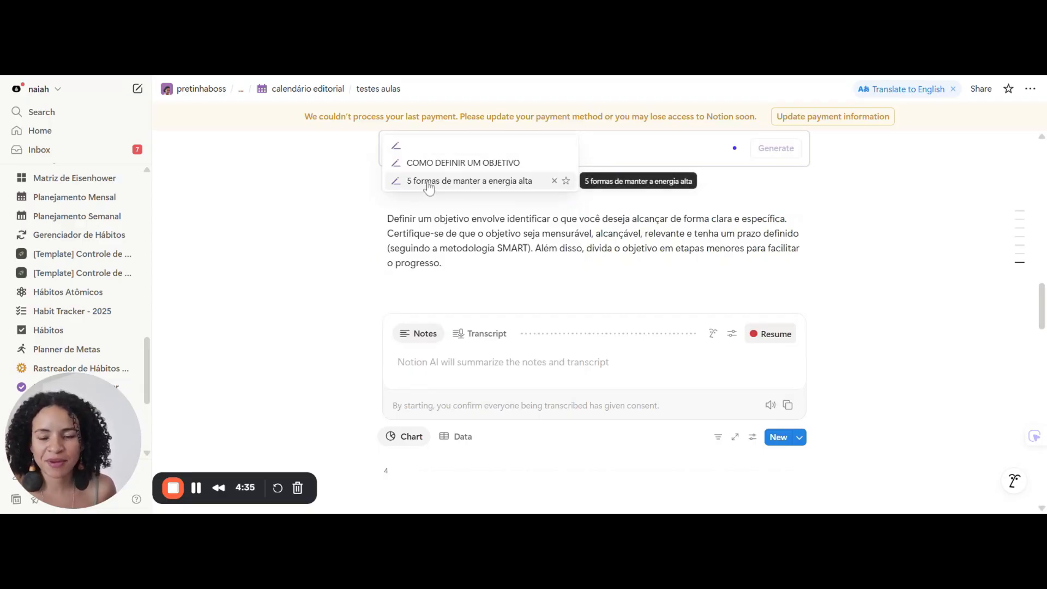
Step: Fill the AI block with the earlier prompt "COMO DEFINIR UM OBJETIVO" and generate its content
{"action": "left_click", "coordinate": [426, 163]}
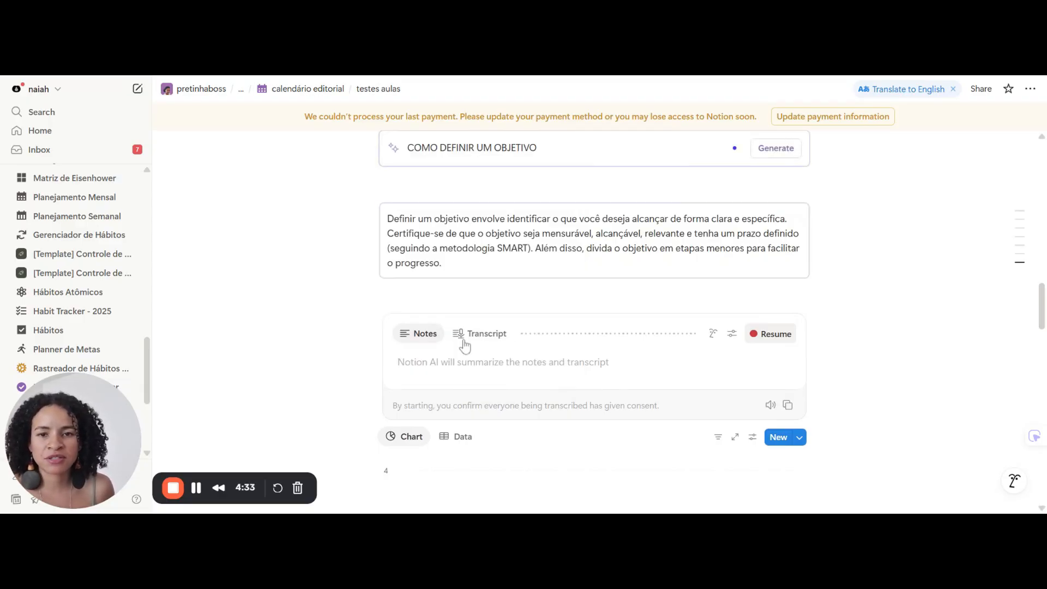
{"action": "scroll", "coordinate": [594, 294], "scroll_direction": "up", "scroll_amount": 1}
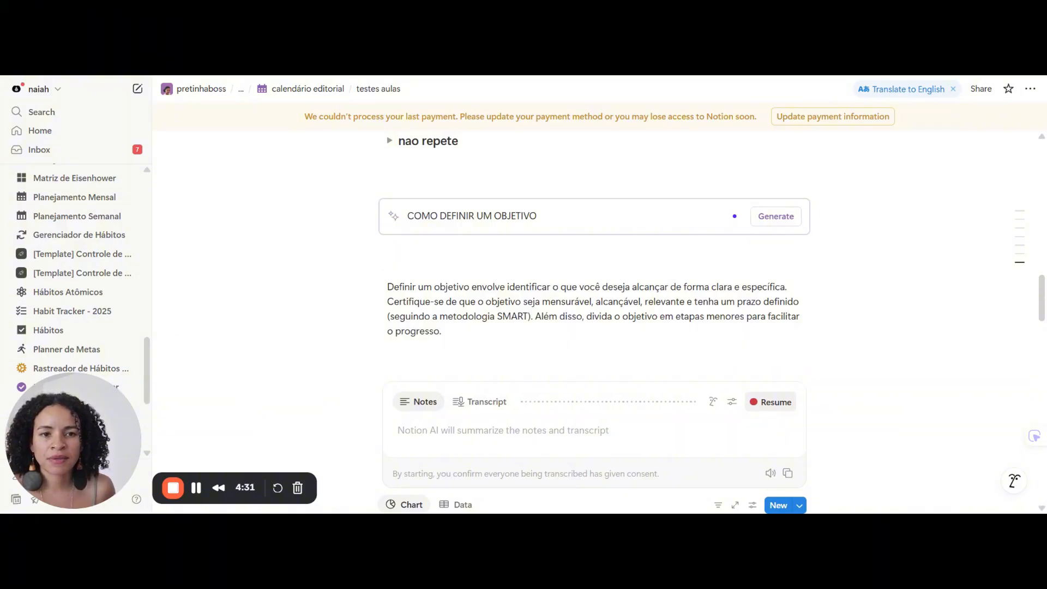
{"action": "left_click", "coordinate": [775, 216]}
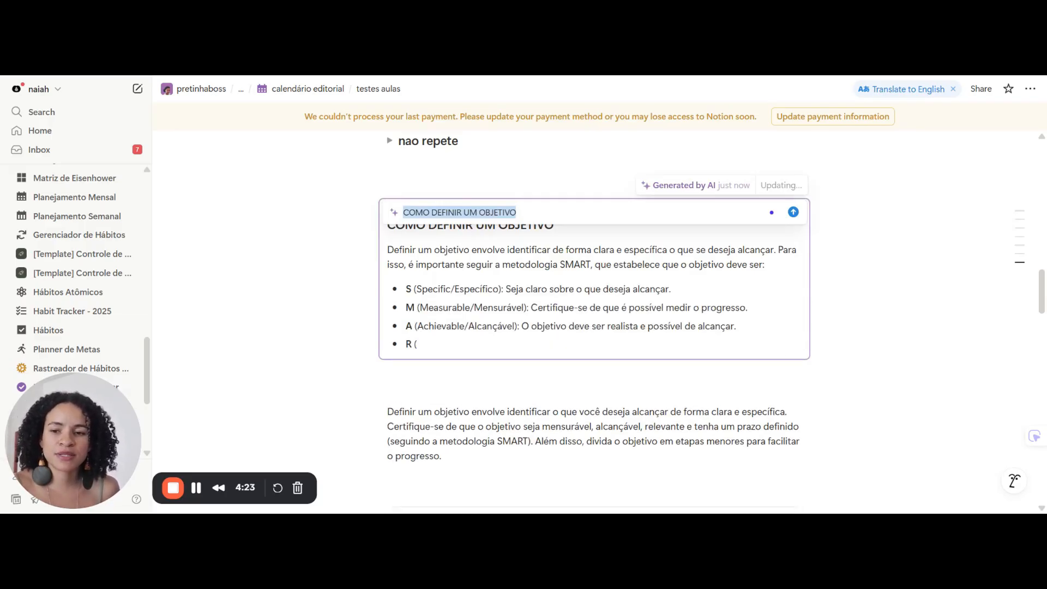
Step: Add four empty lines between the goal definition paragraph and the existing meeting notes block, placing the cursor among them
{"action": "scroll", "coordinate": [595, 339], "scroll_direction": "down", "scroll_amount": 3}
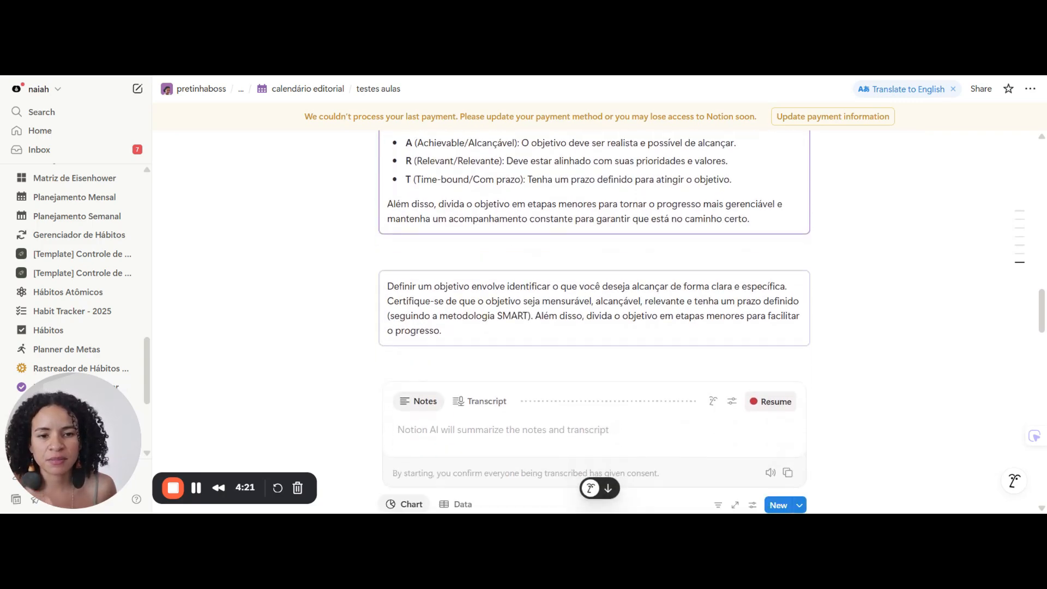
{"action": "scroll", "coordinate": [594, 338], "scroll_direction": "down", "scroll_amount": 1}
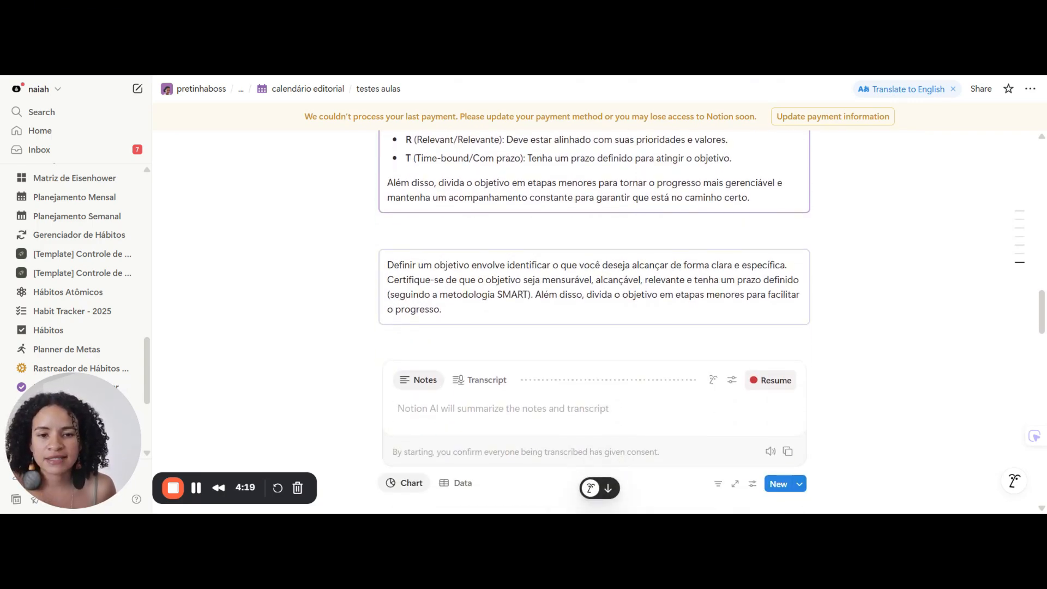
{"action": "scroll", "coordinate": [594, 338], "scroll_direction": "down", "scroll_amount": 2}
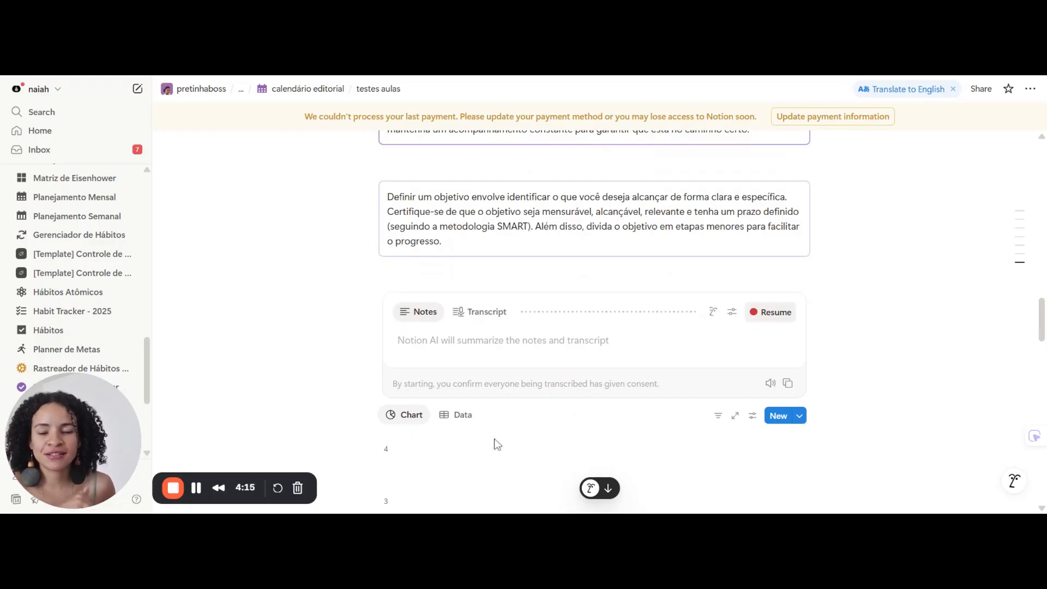
{"action": "scroll", "coordinate": [468, 385], "scroll_direction": "down", "scroll_amount": 2}
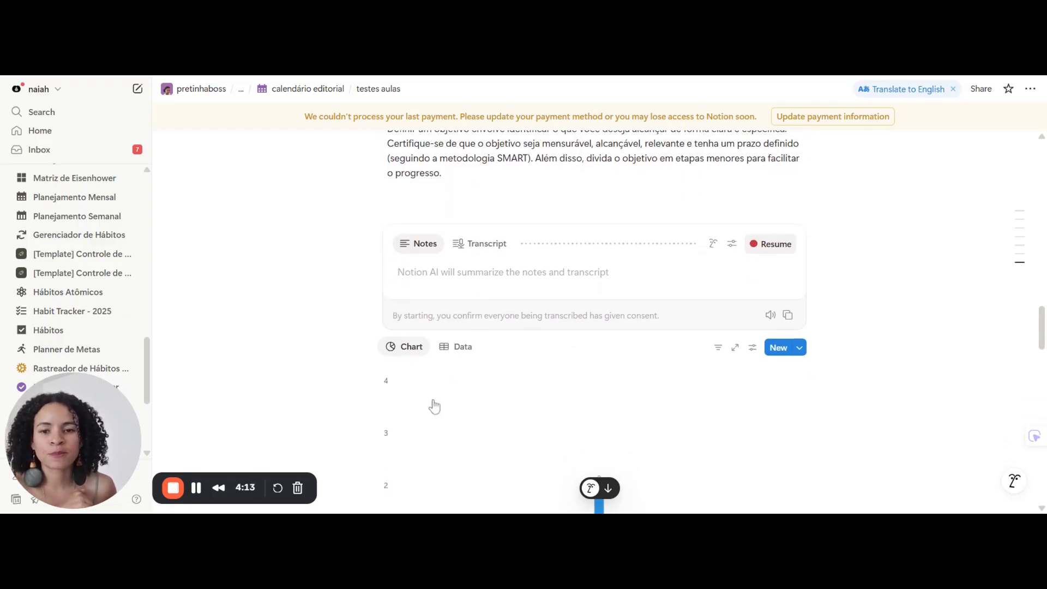
{"action": "left_click", "coordinate": [469, 183]}
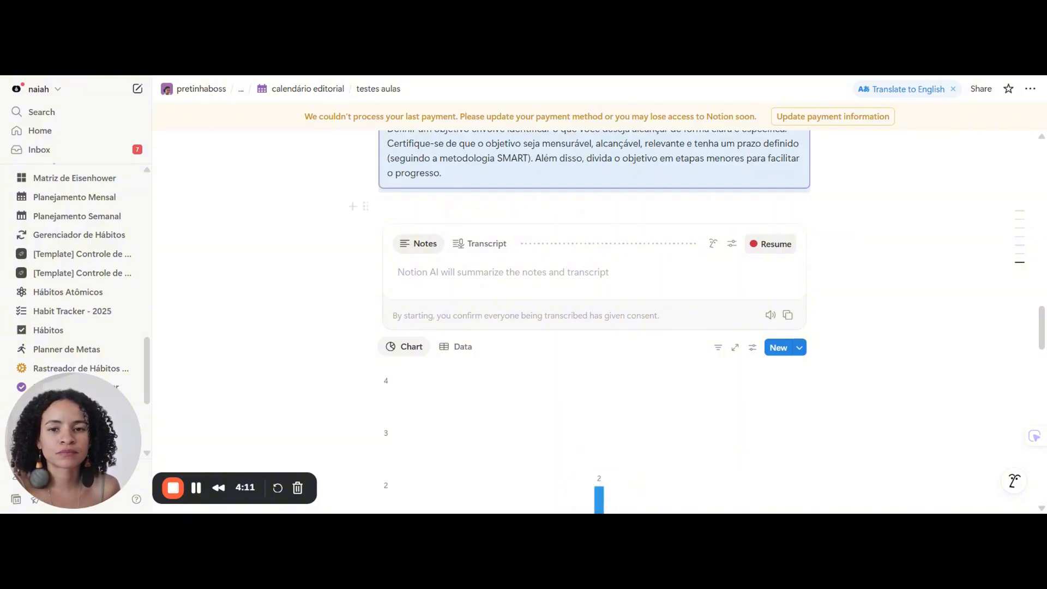
{"action": "left_click", "coordinate": [469, 206]}
{"action": "key", "text": "Return"}
{"action": "key", "text": "Return"}
{"action": "key", "text": "Return"}
{"action": "key", "text": "Return"}
{"action": "key", "text": "Up"}
{"action": "key", "text": "Up"}
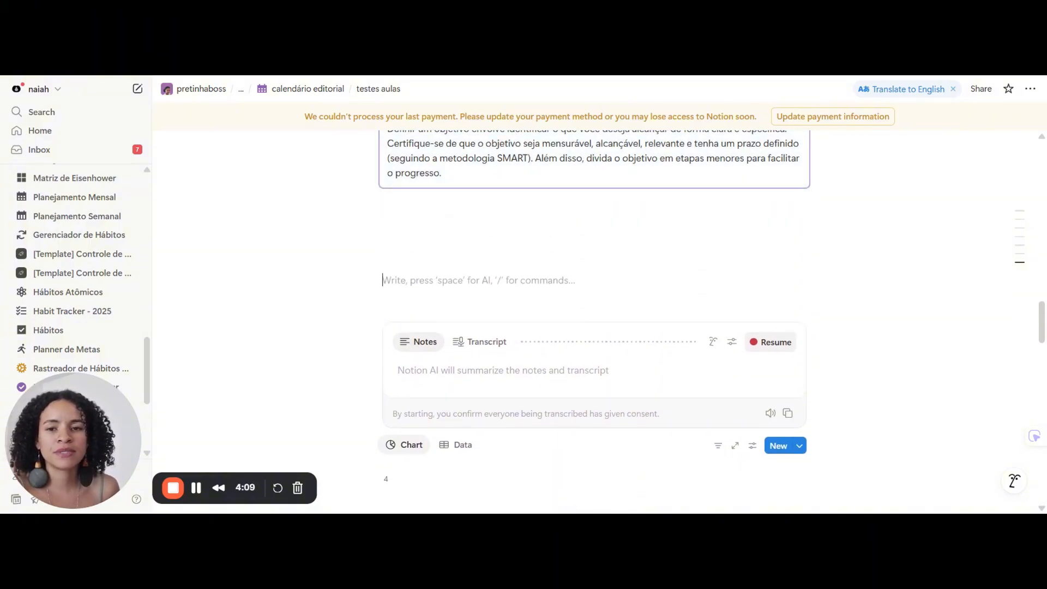
Step: Insert an AI Meeting Notes block on the empty line above the existing meeting notes block
{"action": "type", "text": "/"}
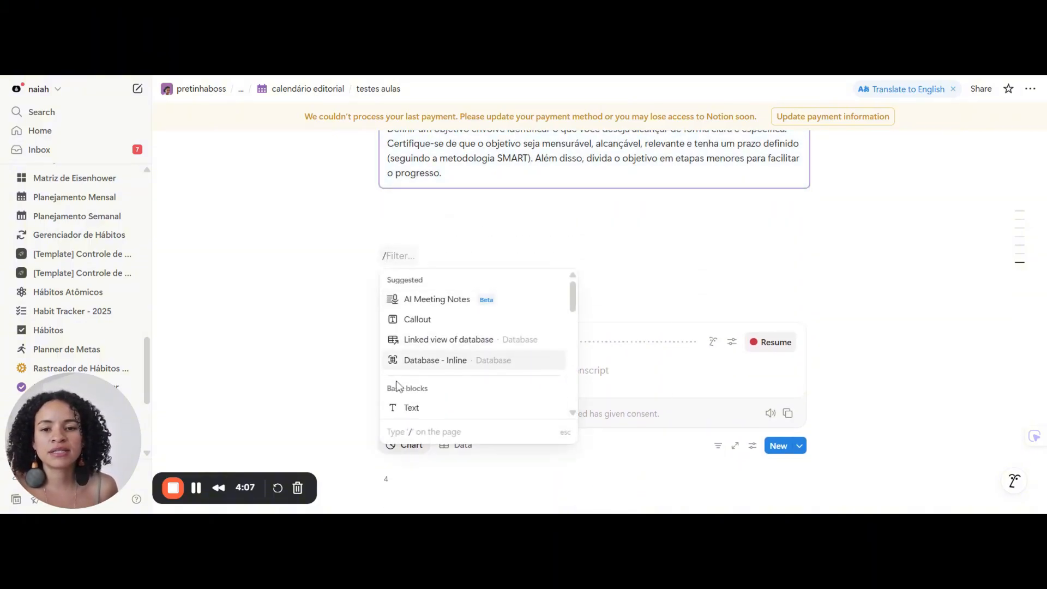
{"action": "scroll", "coordinate": [457, 372], "scroll_direction": "down", "scroll_amount": 5}
{"action": "scroll", "coordinate": [457, 372], "scroll_direction": "down", "scroll_amount": 10}
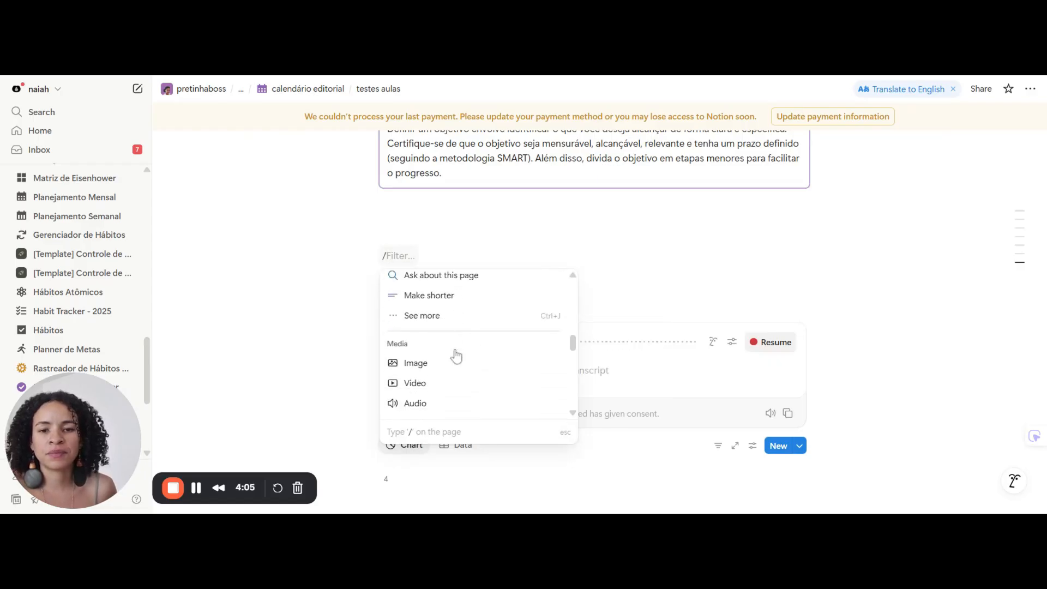
{"action": "scroll", "coordinate": [457, 356], "scroll_direction": "down", "scroll_amount": 10}
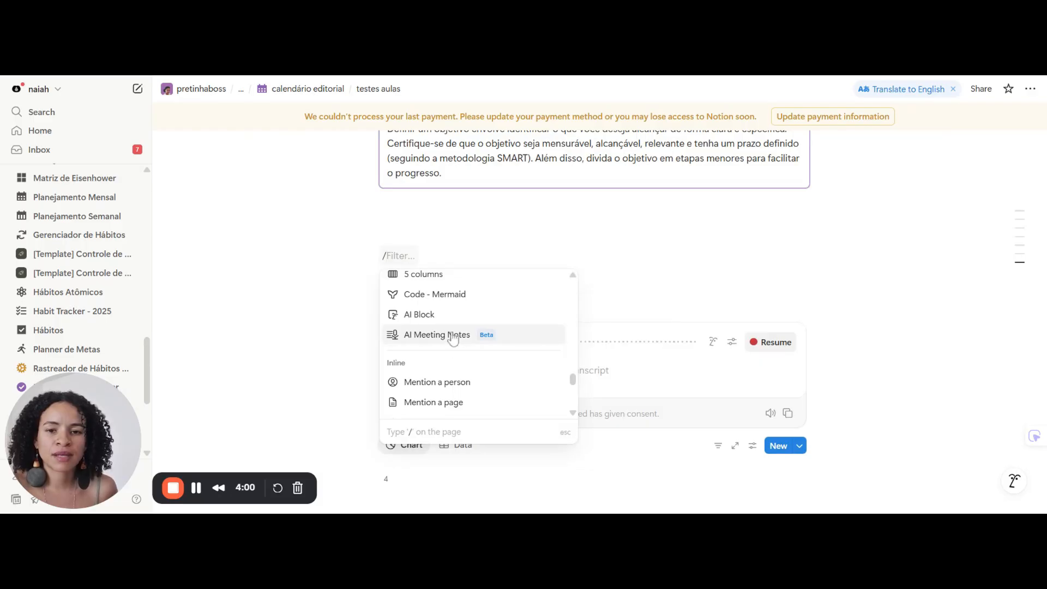
{"action": "left_click", "coordinate": [451, 335]}
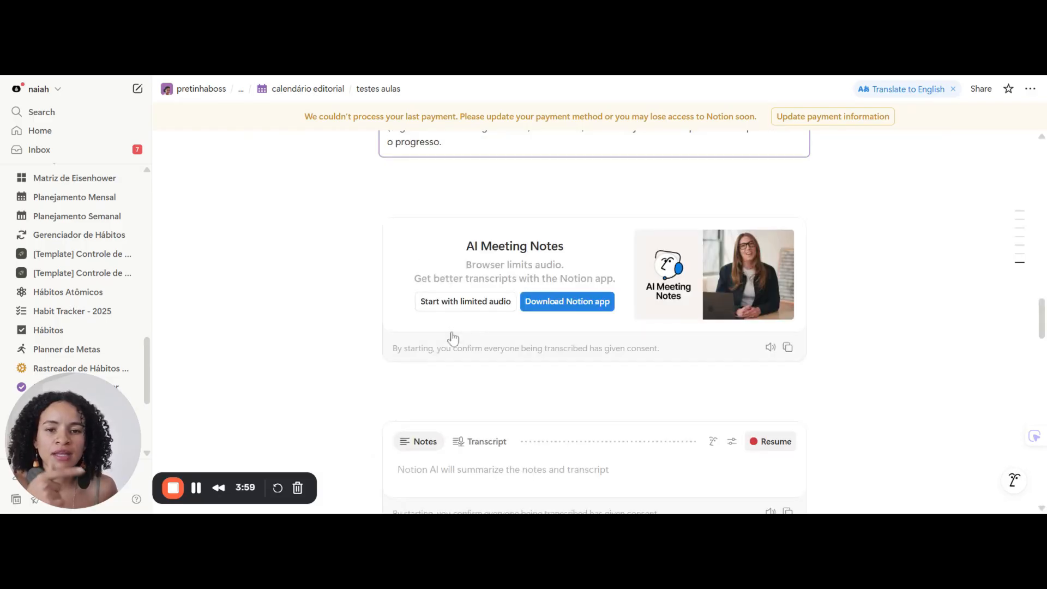
Step: Start the new meeting notes recording with limited audio, and look at the options for its notes
{"action": "left_click", "coordinate": [483, 303]}
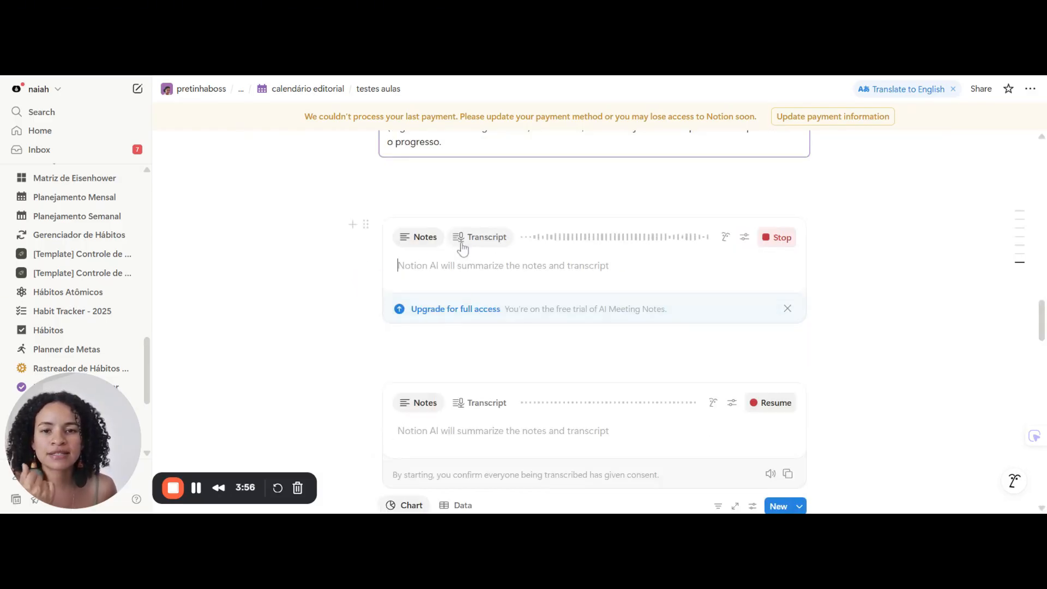
{"action": "left_click", "coordinate": [416, 242]}
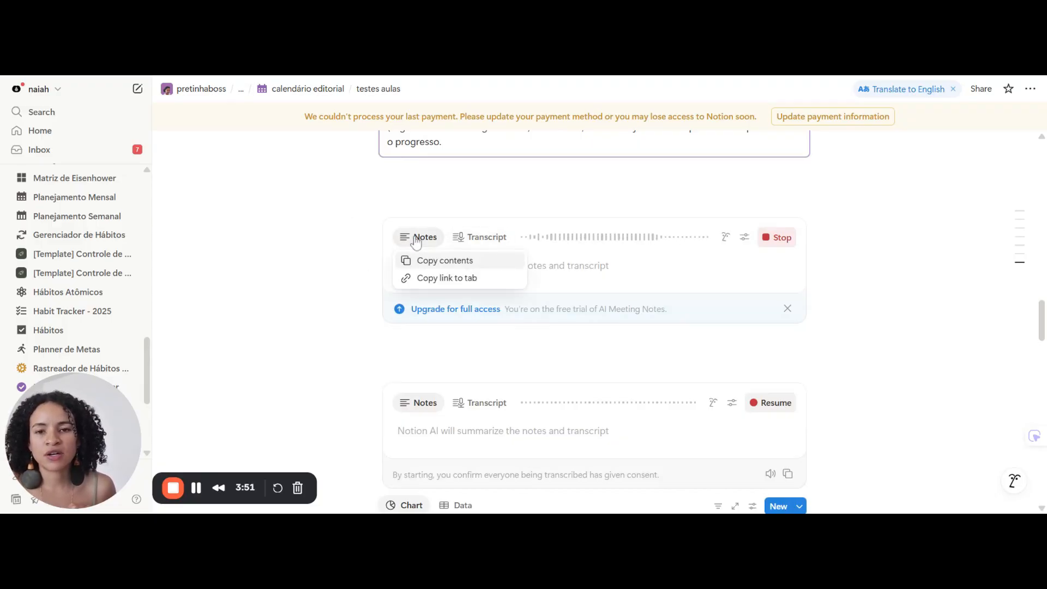
{"action": "left_click", "coordinate": [556, 269]}
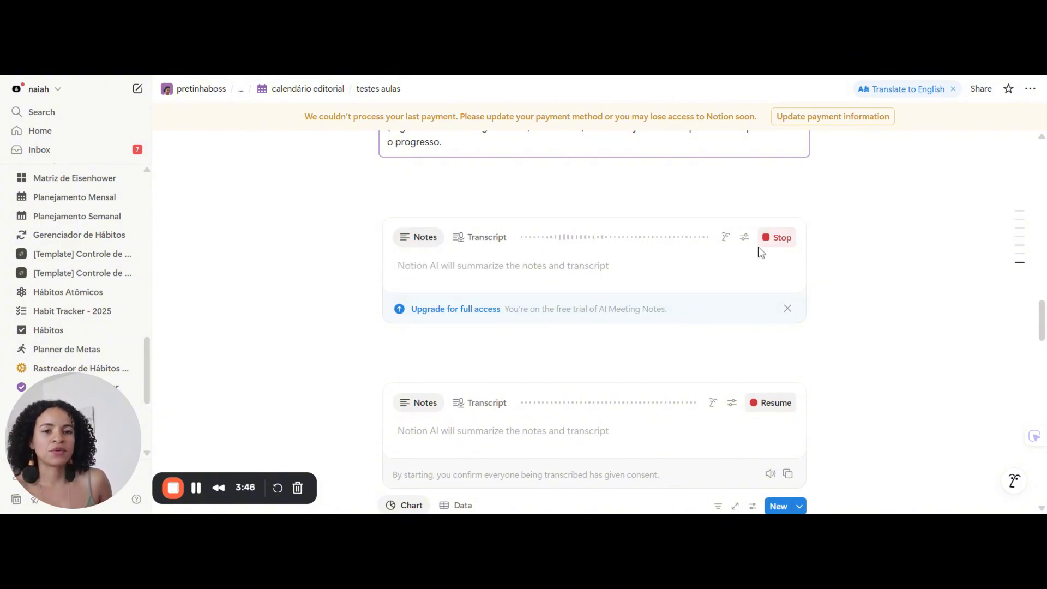
Step: Stop the new meeting notes recording and read through the summary generated from it
{"action": "left_click", "coordinate": [775, 239]}
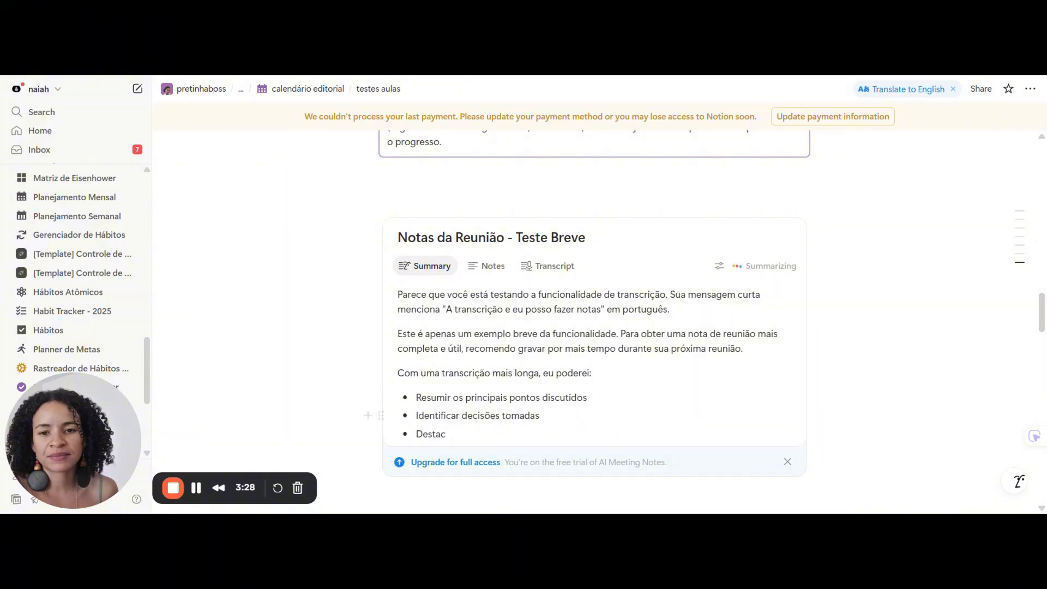
{"action": "scroll", "coordinate": [594, 349], "scroll_direction": "down", "scroll_amount": 1}
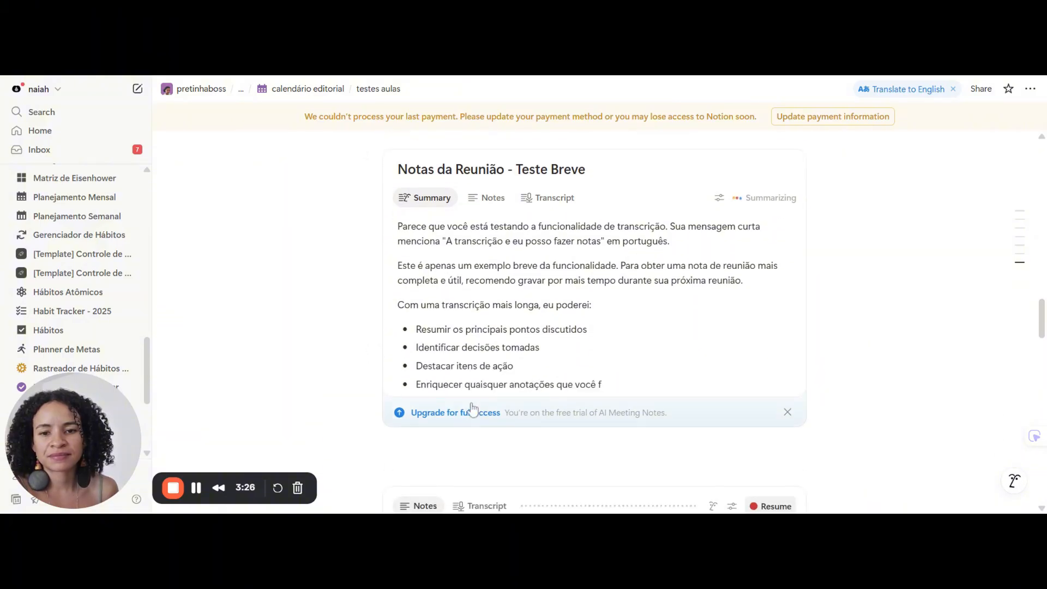
{"action": "scroll", "coordinate": [472, 410], "scroll_direction": "down", "scroll_amount": 1}
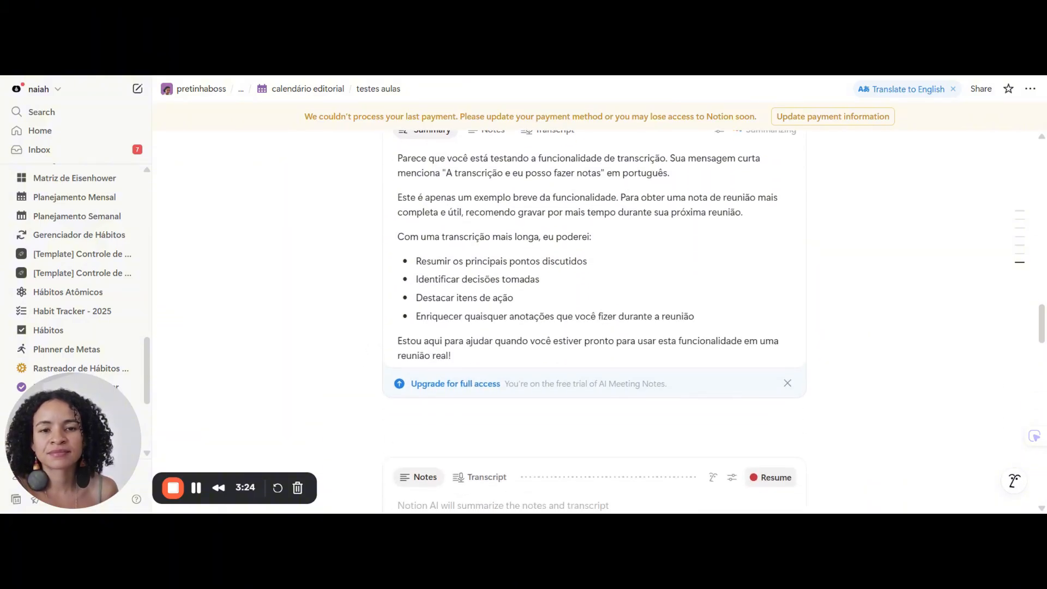
{"action": "scroll", "coordinate": [595, 322], "scroll_direction": "up", "scroll_amount": 1}
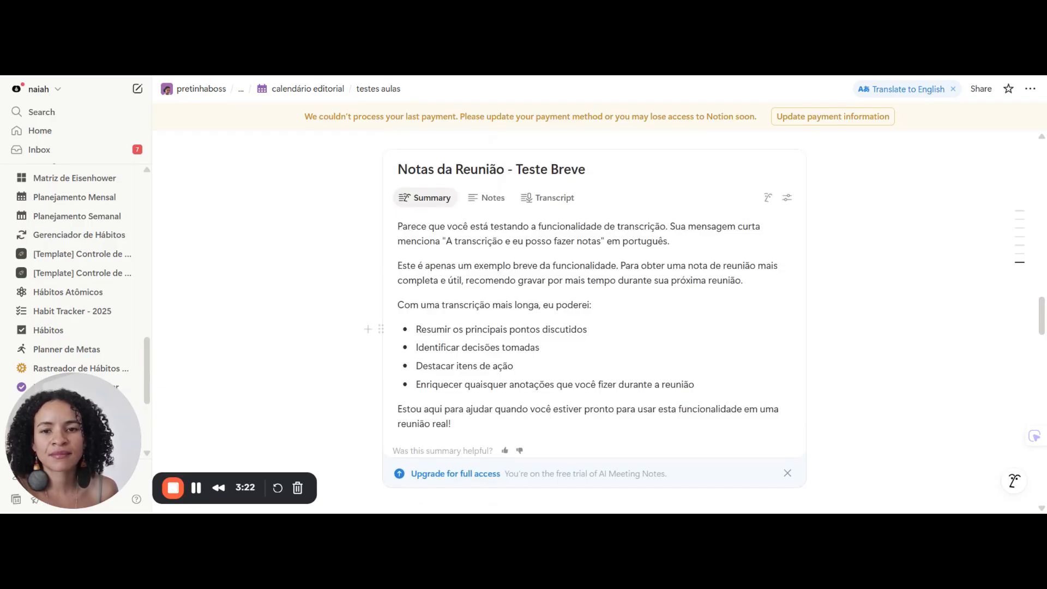
{"action": "scroll", "coordinate": [510, 325], "scroll_direction": "down", "scroll_amount": 3}
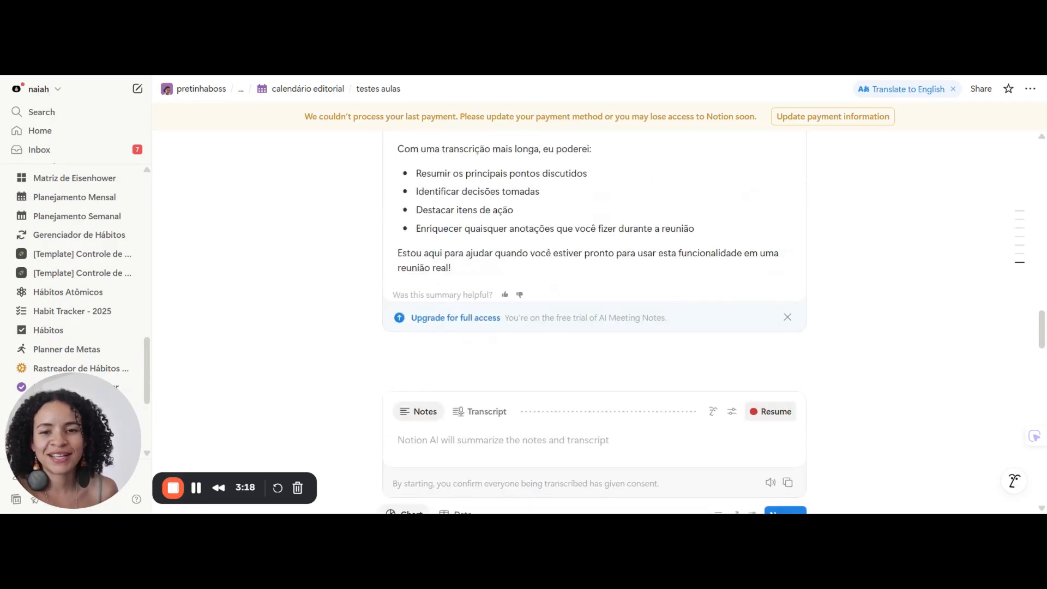
{"action": "scroll", "coordinate": [510, 325], "scroll_direction": "up", "scroll_amount": 3}
{"action": "scroll", "coordinate": [566, 273], "scroll_direction": "up", "scroll_amount": 1}
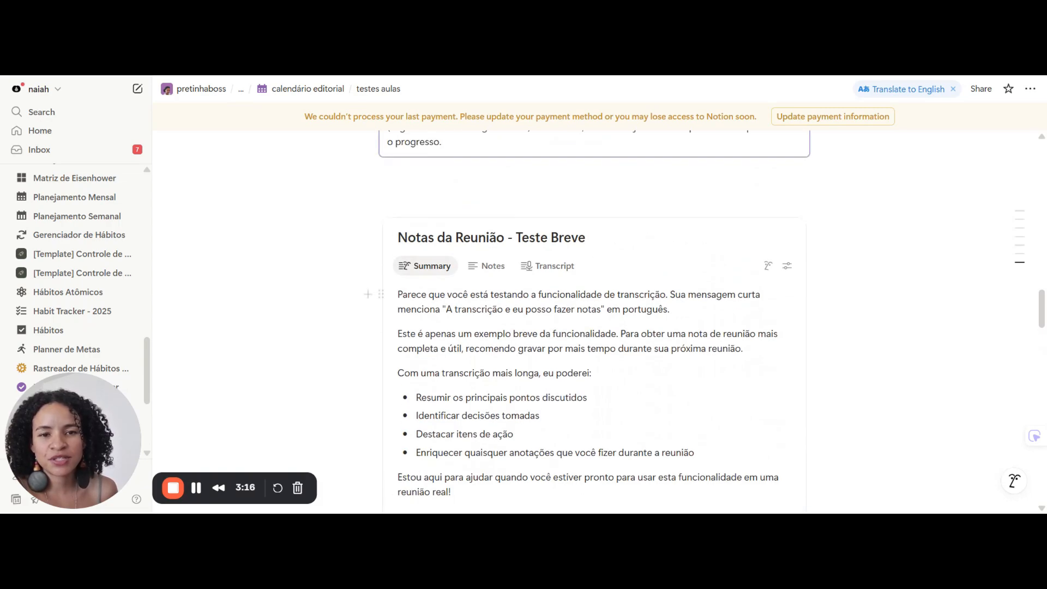
Step: Look at the transcript and notes of the recorded meeting, and return to its summary
{"action": "left_click", "coordinate": [532, 273]}
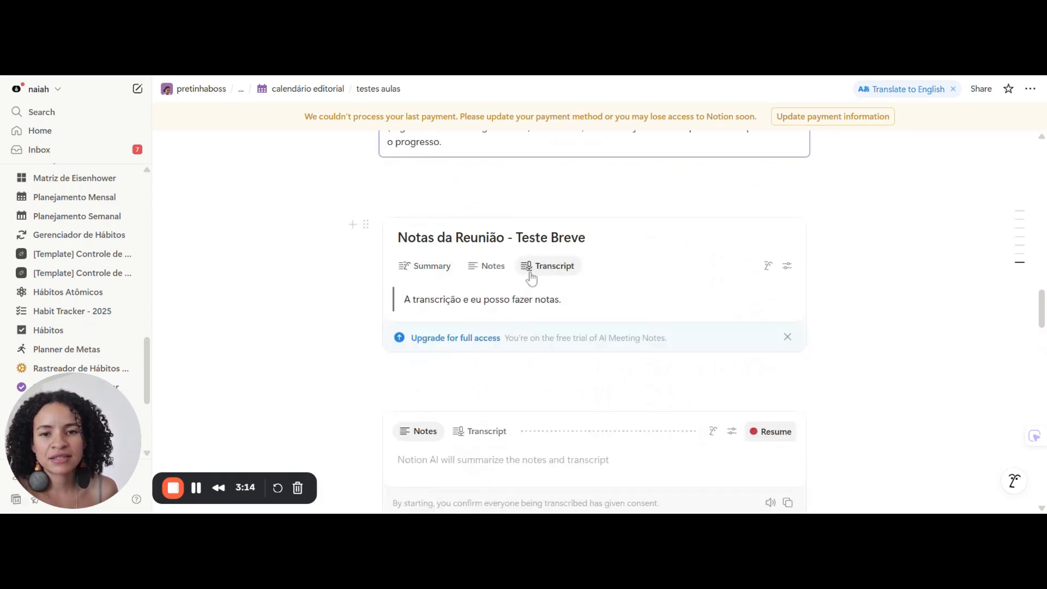
{"action": "left_click", "coordinate": [491, 268]}
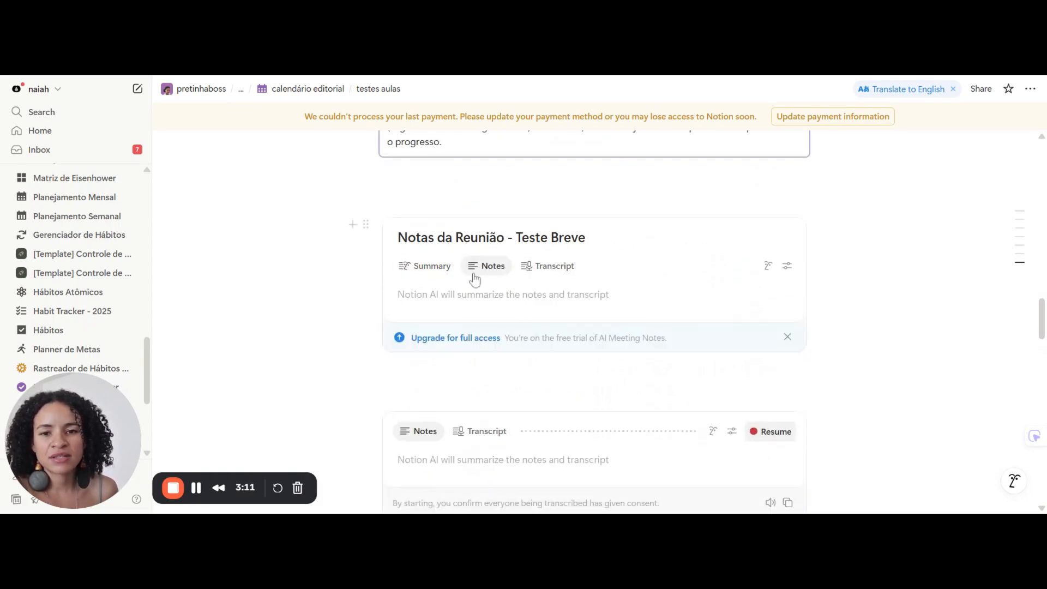
{"action": "left_click", "coordinate": [427, 271]}
{"action": "scroll", "coordinate": [480, 303], "scroll_direction": "down", "scroll_amount": 4}
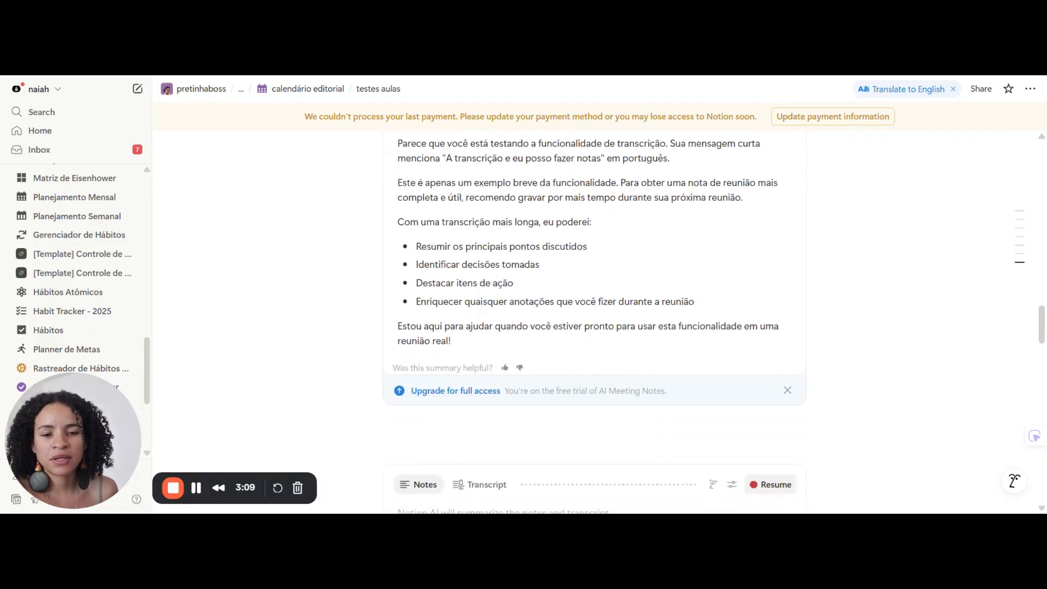
{"action": "scroll", "coordinate": [594, 294], "scroll_direction": "up", "scroll_amount": 3}
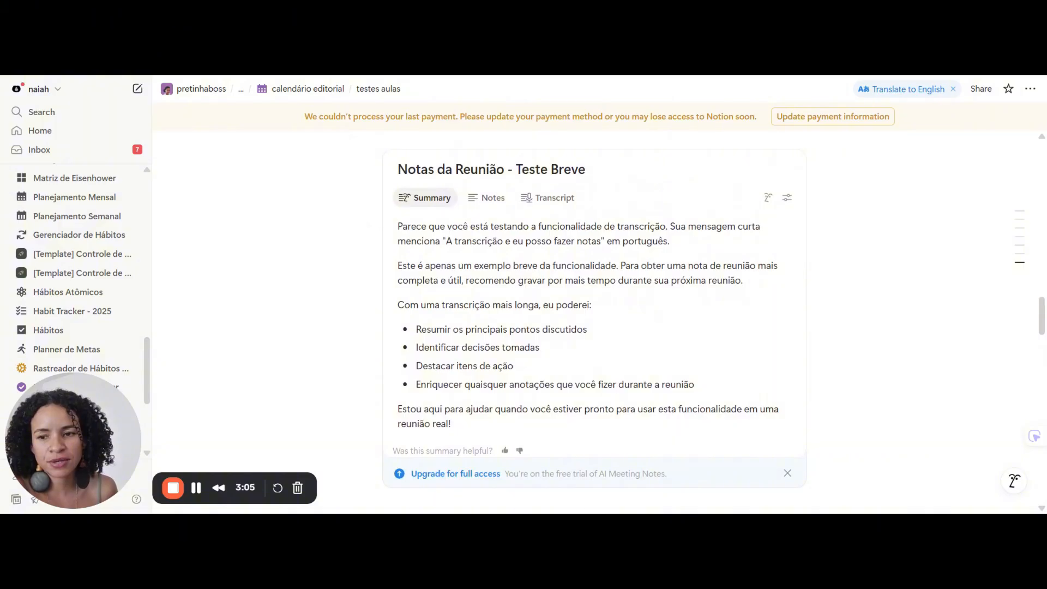
Step: Examine the bar, donut and line chart blocks below the meeting notes, down to the form at the page's end
{"action": "scroll", "coordinate": [518, 339], "scroll_direction": "down", "scroll_amount": 7}
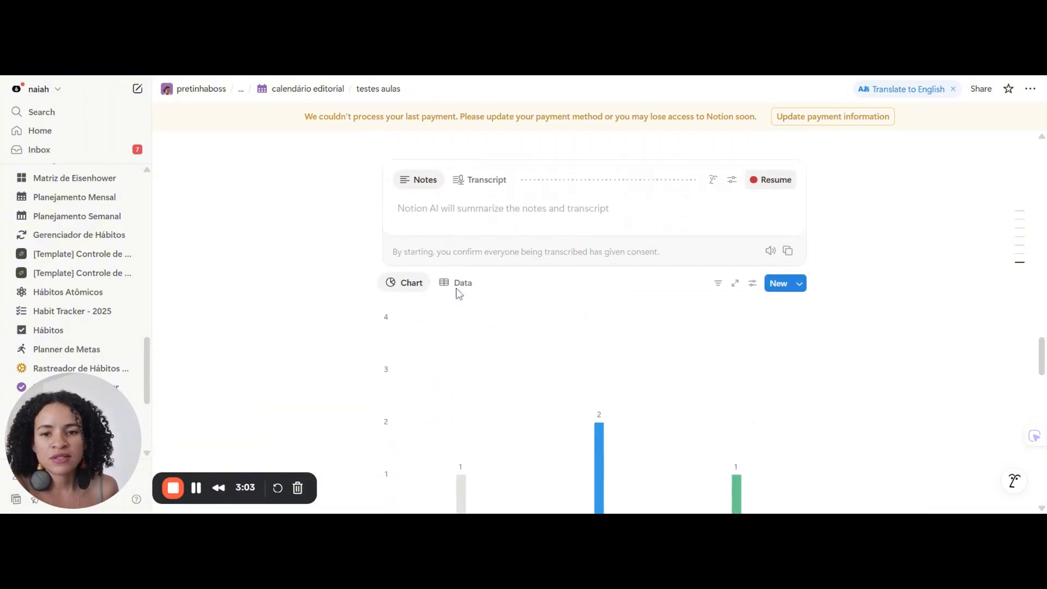
{"action": "scroll", "coordinate": [475, 272], "scroll_direction": "down", "scroll_amount": 2}
{"action": "scroll", "coordinate": [567, 338], "scroll_direction": "down", "scroll_amount": 1}
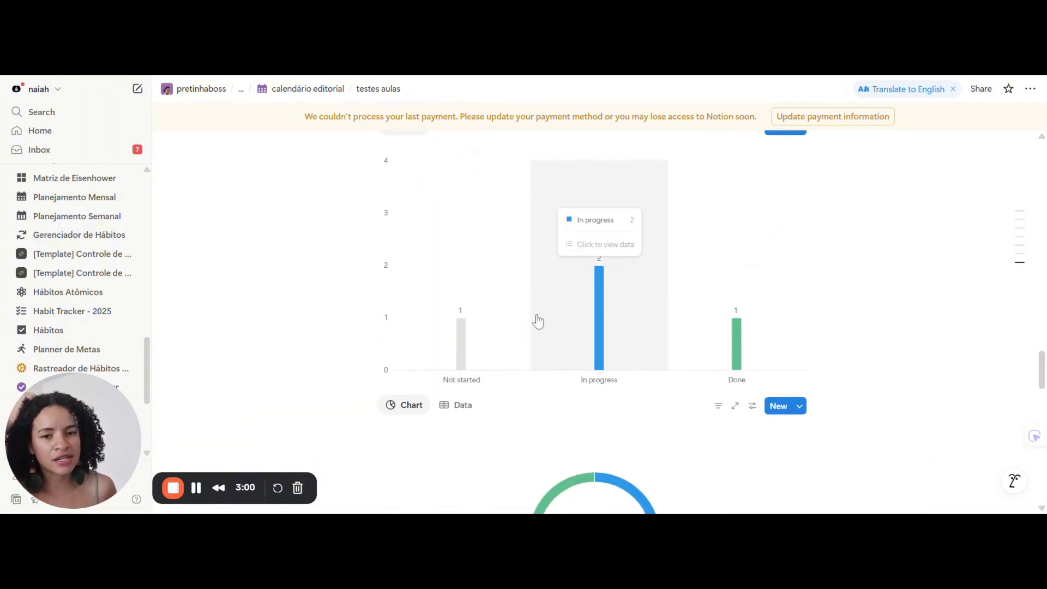
{"action": "scroll", "coordinate": [536, 295], "scroll_direction": "up", "scroll_amount": 1}
{"action": "scroll", "coordinate": [573, 328], "scroll_direction": "down", "scroll_amount": 4}
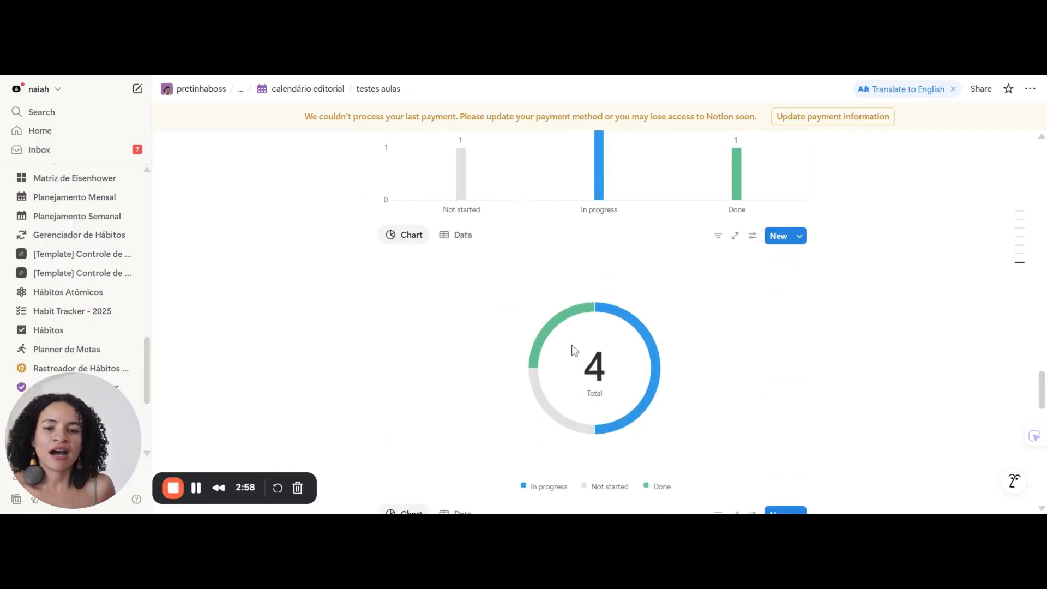
{"action": "scroll", "coordinate": [575, 350], "scroll_direction": "down", "scroll_amount": 7}
{"action": "scroll", "coordinate": [604, 276], "scroll_direction": "up", "scroll_amount": 5}
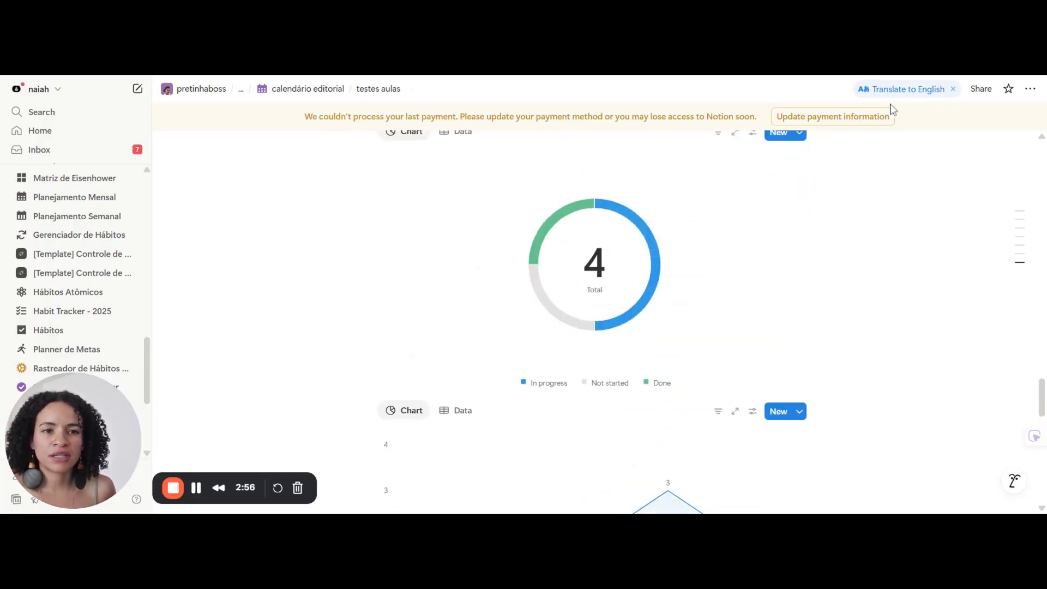
{"action": "scroll", "coordinate": [594, 272], "scroll_direction": "down", "scroll_amount": 7}
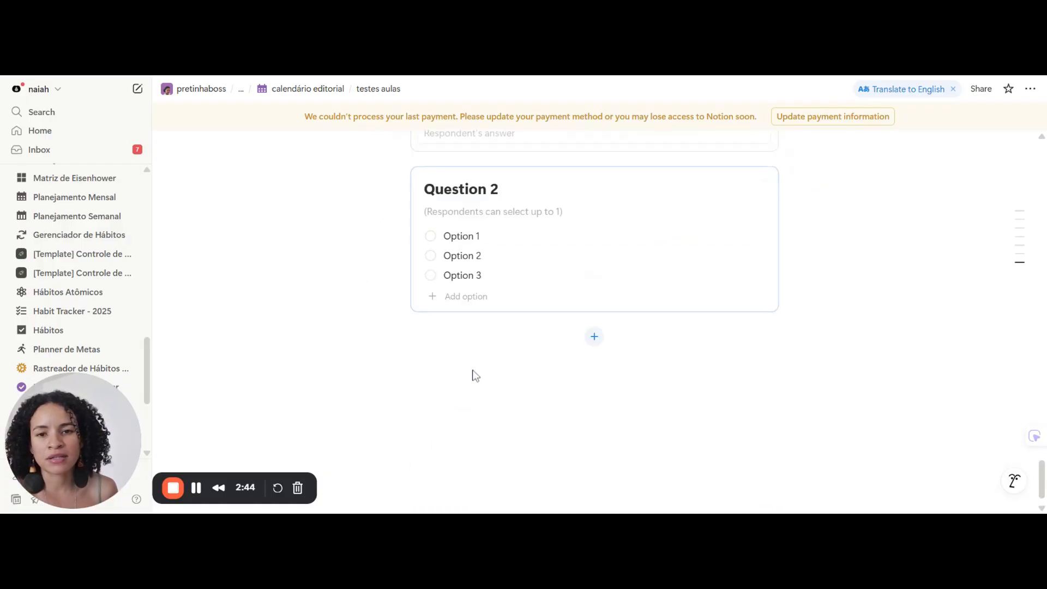
Step: Browse the media and database block types available for the empty line below the form, without inserting any
{"action": "left_click", "coordinate": [384, 418]}
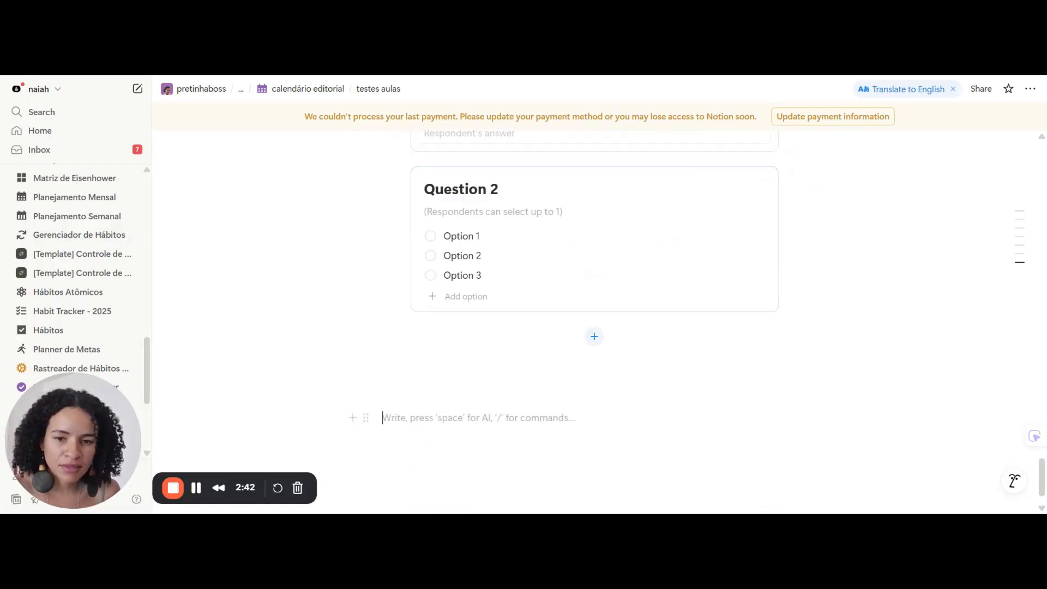
{"action": "type", "text": "/"}
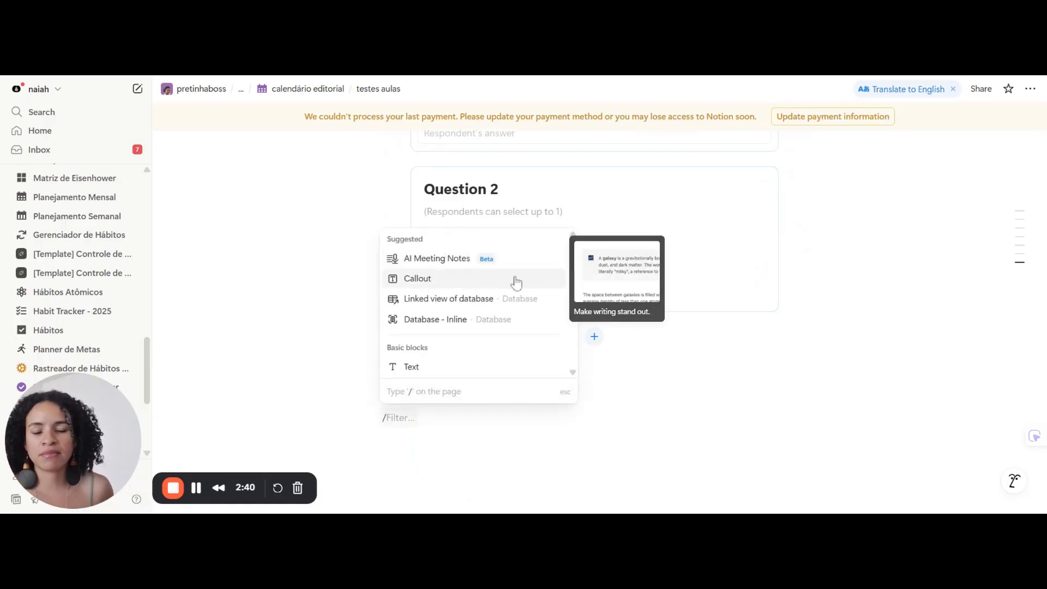
{"action": "scroll", "coordinate": [498, 300], "scroll_direction": "down", "scroll_amount": 2}
{"action": "scroll", "coordinate": [498, 300], "scroll_direction": "down", "scroll_amount": 6}
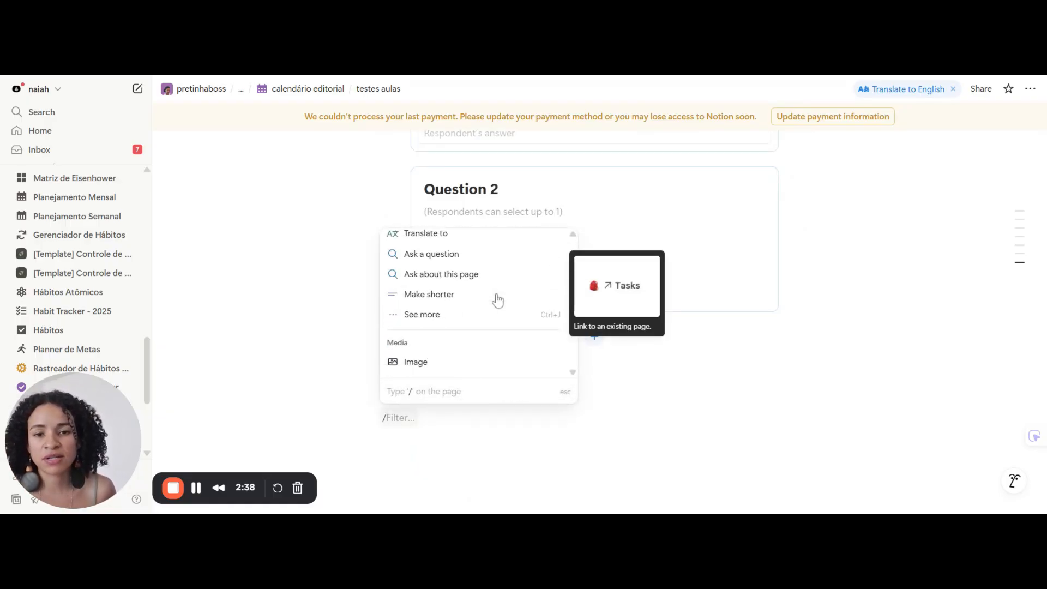
{"action": "scroll", "coordinate": [493, 306], "scroll_direction": "up", "scroll_amount": 2}
{"action": "scroll", "coordinate": [491, 327], "scroll_direction": "down", "scroll_amount": 4}
{"action": "scroll", "coordinate": [487, 349], "scroll_direction": "up", "scroll_amount": 1}
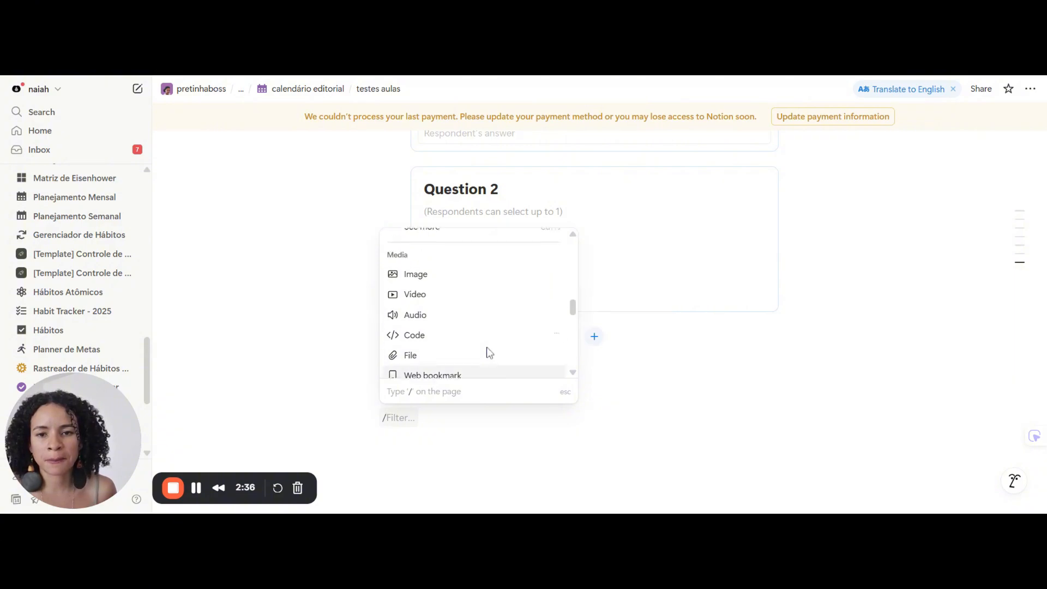
{"action": "scroll", "coordinate": [477, 344], "scroll_direction": "down", "scroll_amount": 4}
{"action": "scroll", "coordinate": [474, 347], "scroll_direction": "up", "scroll_amount": 3}
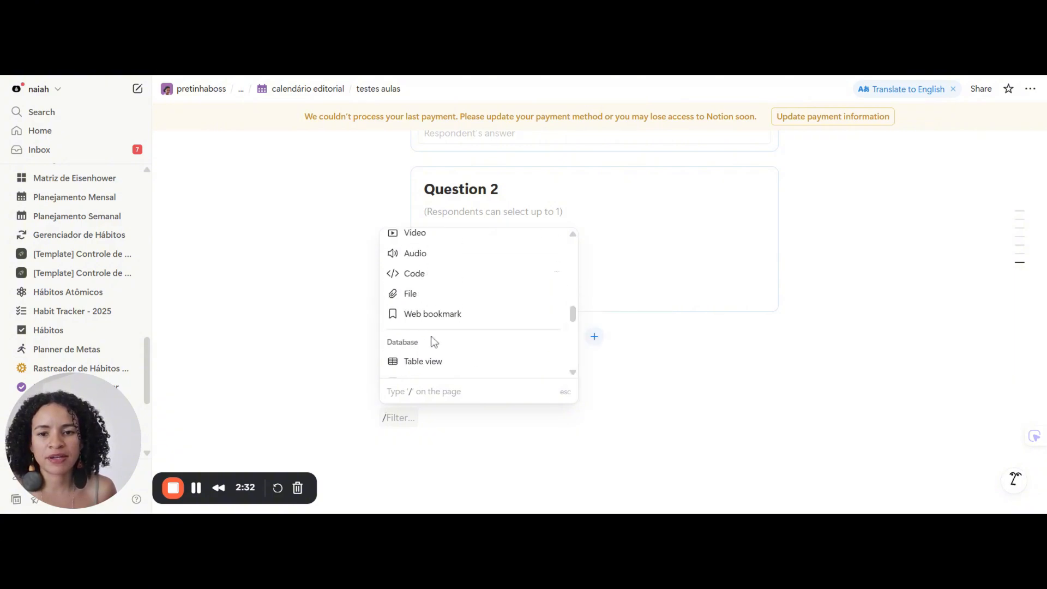
{"action": "scroll", "coordinate": [442, 337], "scroll_direction": "down", "scroll_amount": 4}
{"action": "scroll", "coordinate": [451, 332], "scroll_direction": "down", "scroll_amount": 6}
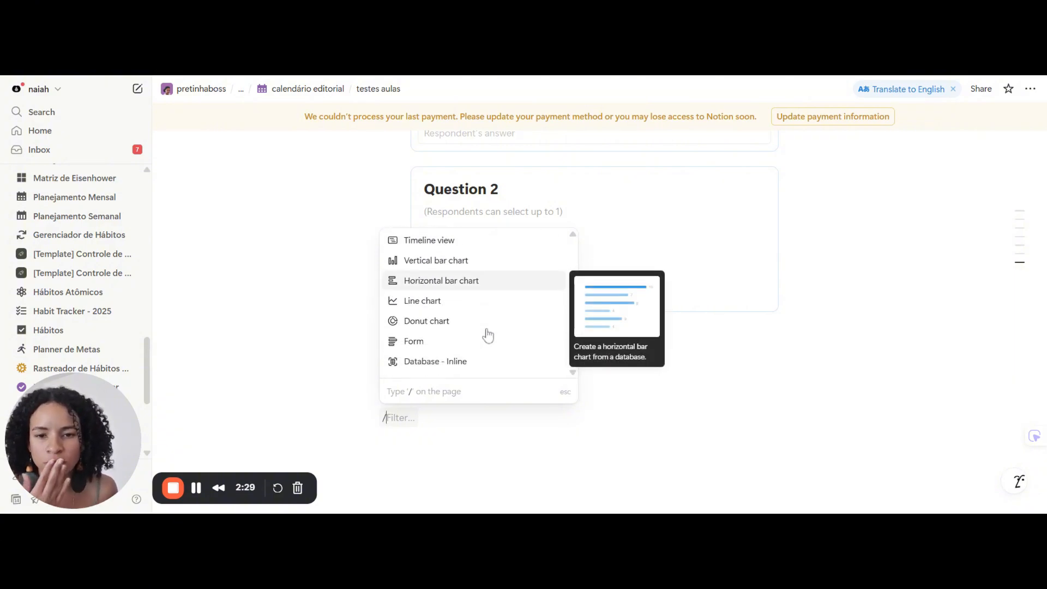
{"action": "scroll", "coordinate": [491, 328], "scroll_direction": "down", "scroll_amount": 3}
{"action": "scroll", "coordinate": [491, 327], "scroll_direction": "up", "scroll_amount": 7}
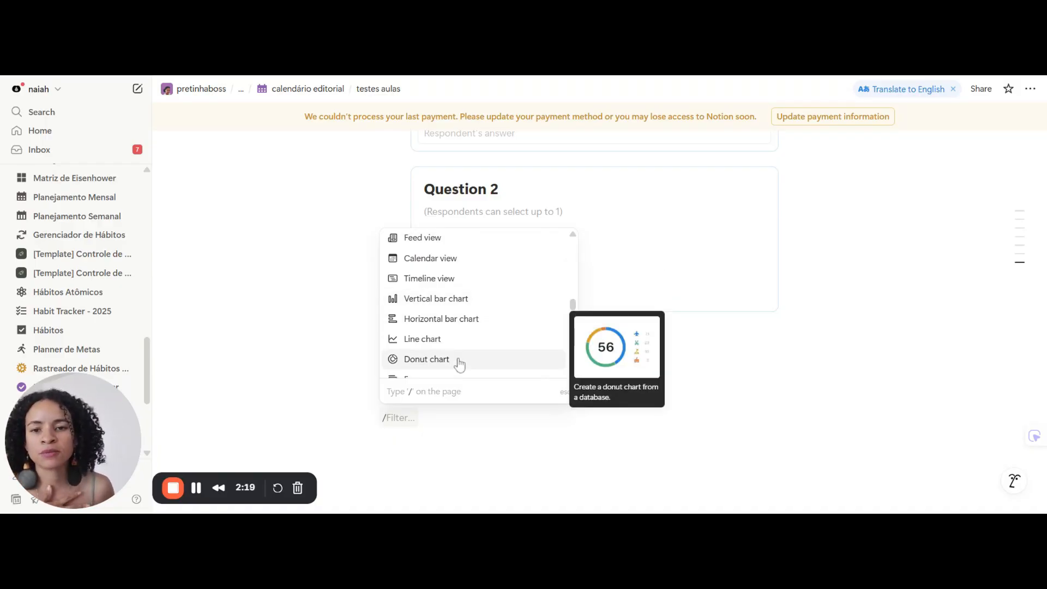
{"action": "scroll", "coordinate": [469, 355], "scroll_direction": "down", "scroll_amount": 1}
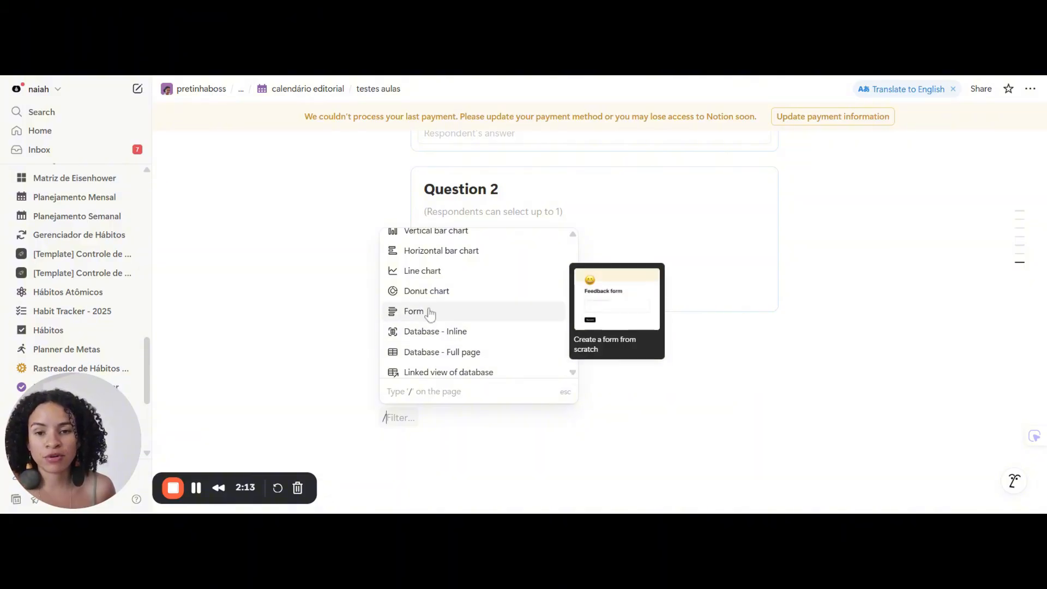
{"action": "left_click", "coordinate": [671, 397]}
Step: Show the data table behind the status bar chart and compare it with the donut chart below
{"action": "scroll", "coordinate": [604, 391], "scroll_direction": "up", "scroll_amount": 10}
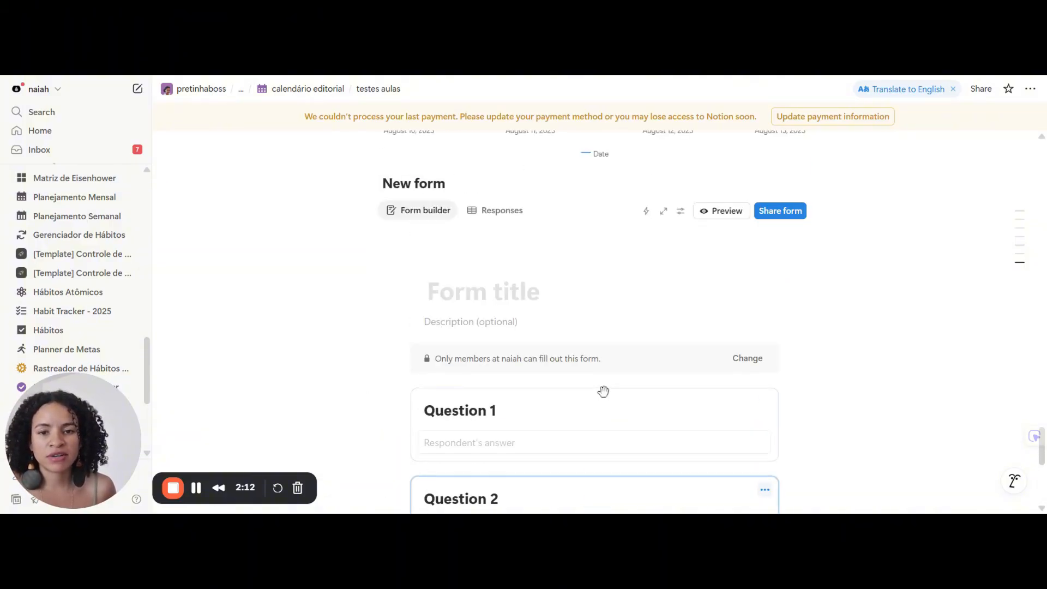
{"action": "scroll", "coordinate": [518, 360], "scroll_direction": "up", "scroll_amount": 3}
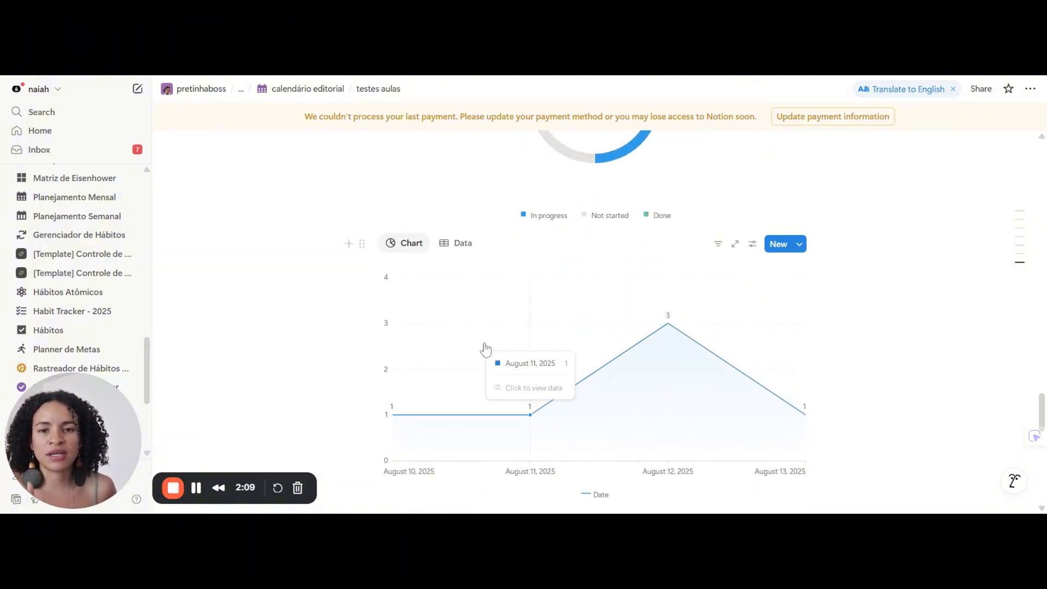
{"action": "scroll", "coordinate": [491, 354], "scroll_direction": "up", "scroll_amount": 6}
{"action": "scroll", "coordinate": [488, 351], "scroll_direction": "up", "scroll_amount": 3}
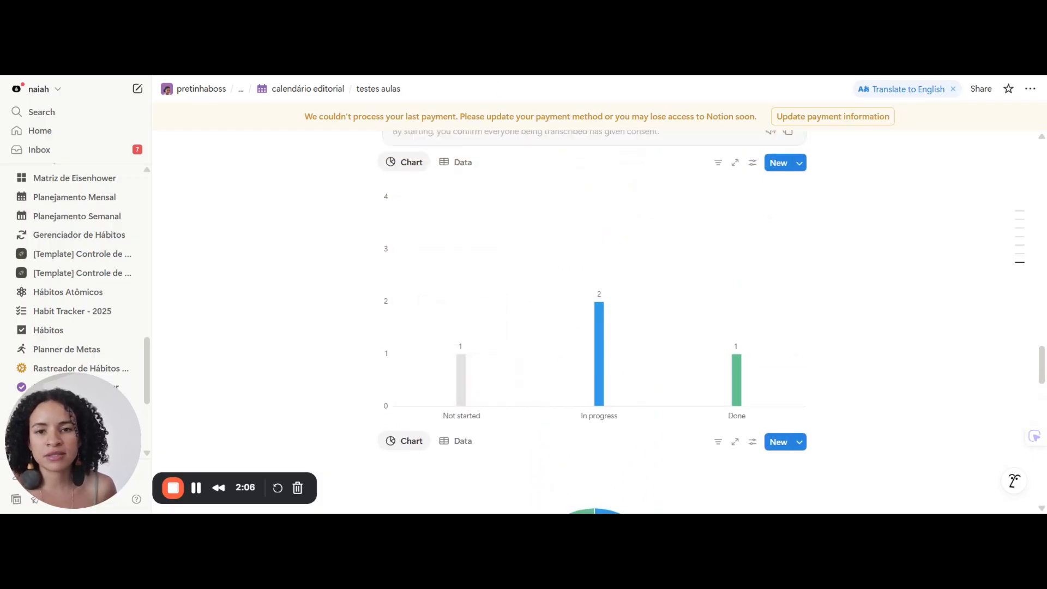
{"action": "left_click", "coordinate": [447, 163]}
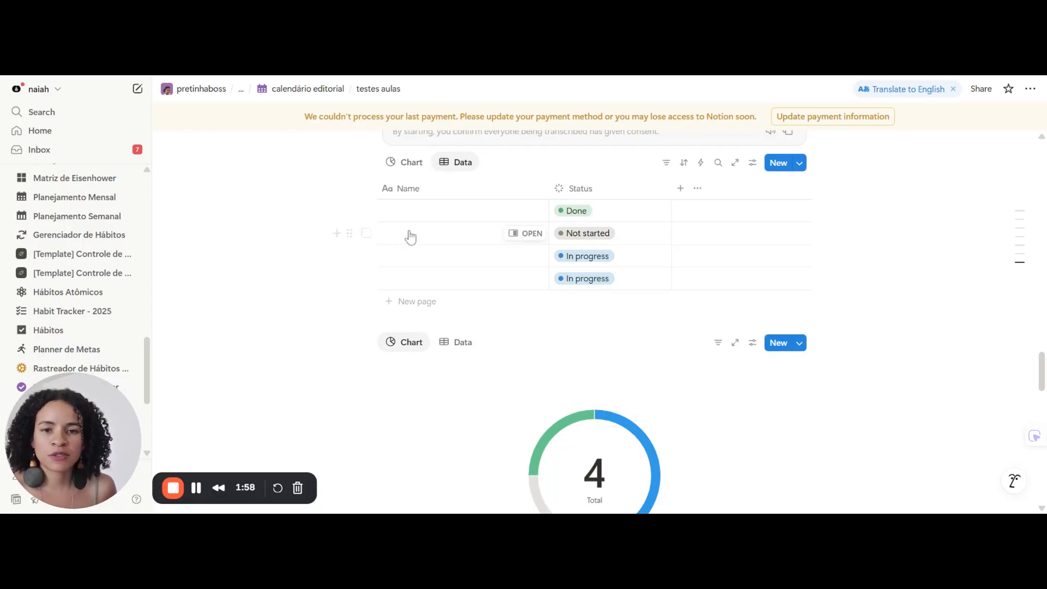
{"action": "scroll", "coordinate": [491, 247], "scroll_direction": "down", "scroll_amount": 6}
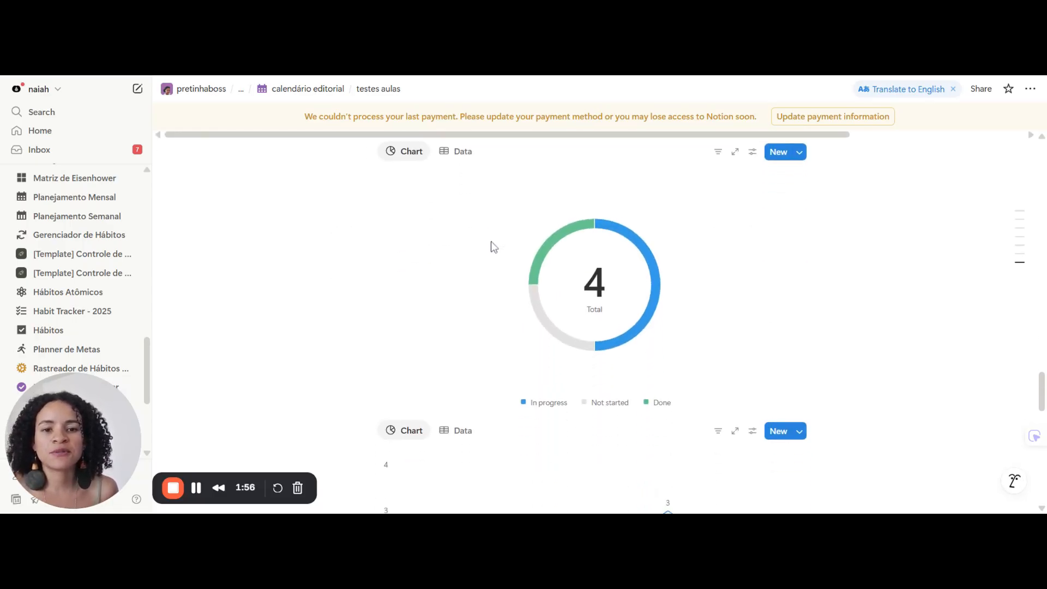
Step: Give the new form the title "nhnhnhnhnhhn"
{"action": "scroll", "coordinate": [532, 327], "scroll_direction": "down", "scroll_amount": 5}
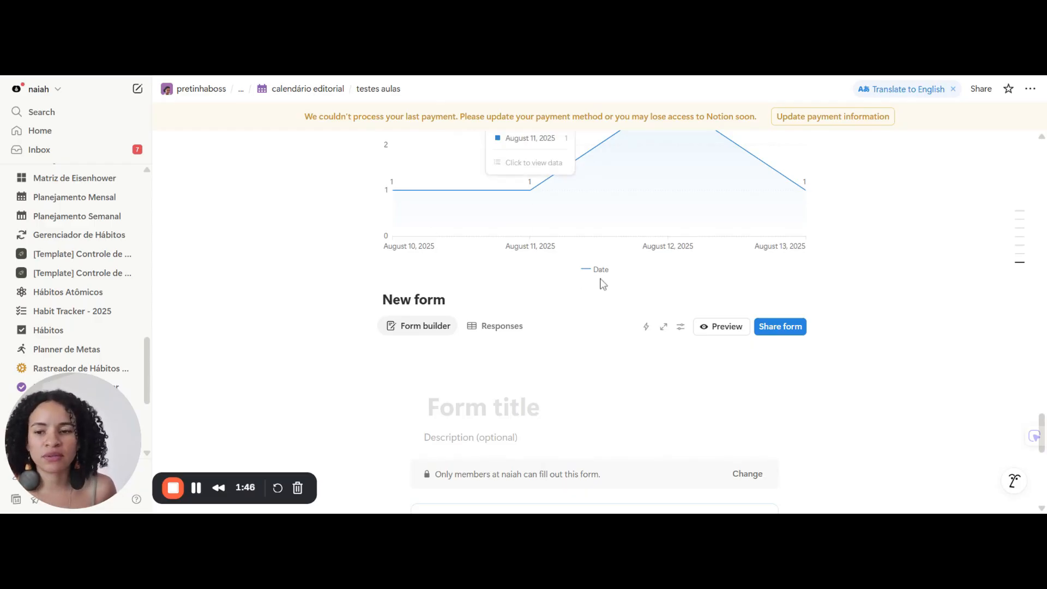
{"action": "scroll", "coordinate": [529, 256], "scroll_direction": "down", "scroll_amount": 3}
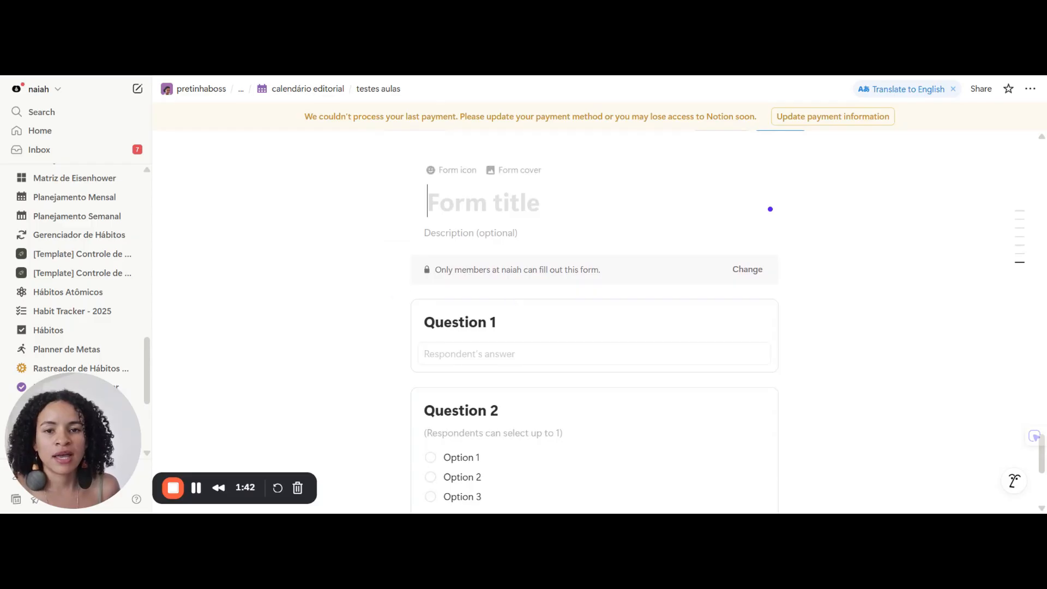
{"action": "scroll", "coordinate": [519, 268], "scroll_direction": "down", "scroll_amount": 1}
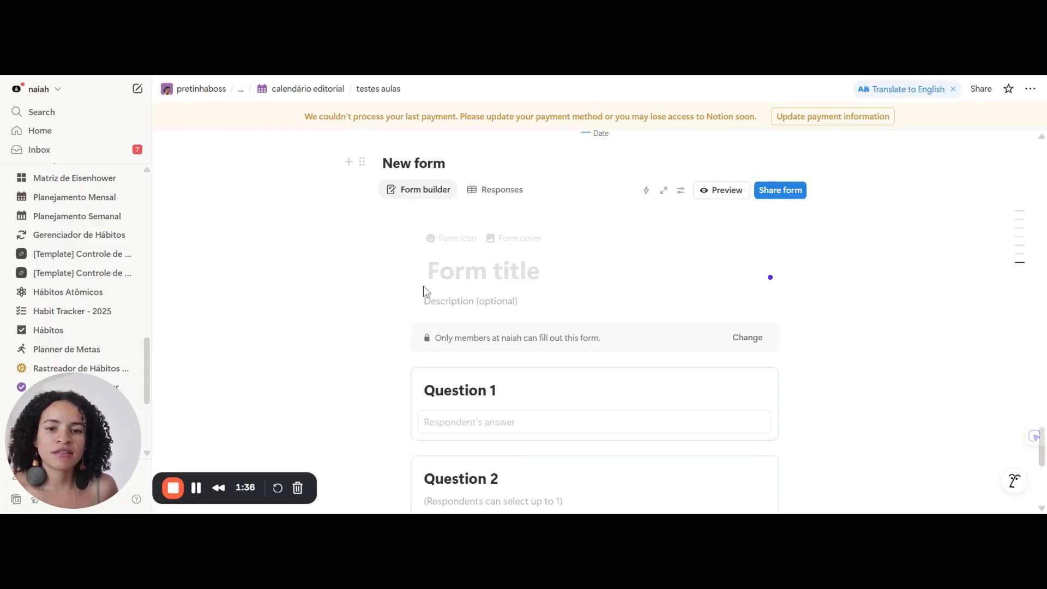
{"action": "type", "text": "nhnhnhnhnhhn"}
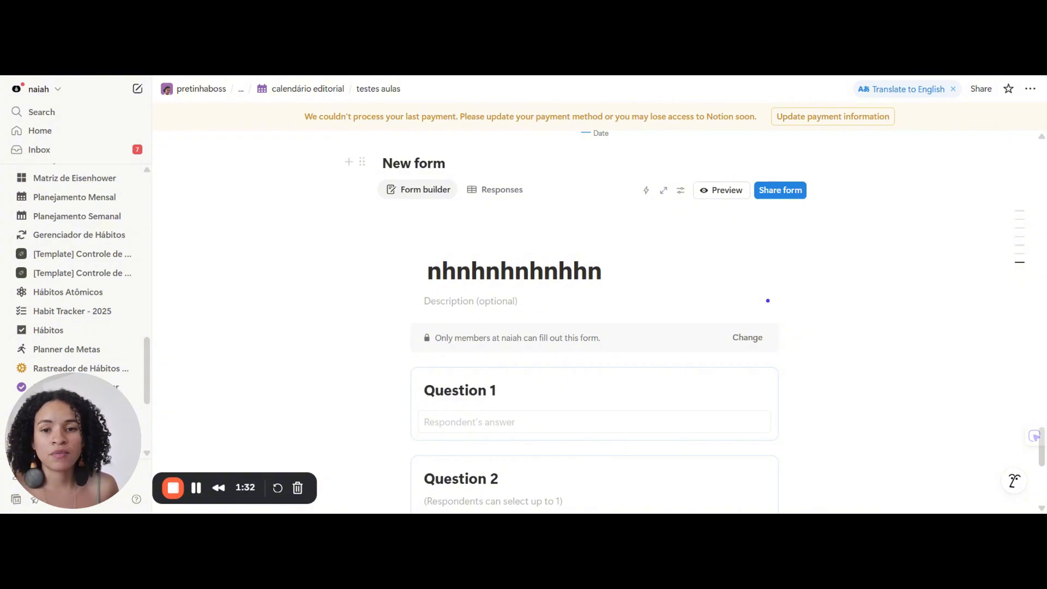
Step: Open the options of the form's Question 1 and look at its question type setting
{"action": "scroll", "coordinate": [474, 211], "scroll_direction": "down", "scroll_amount": 2}
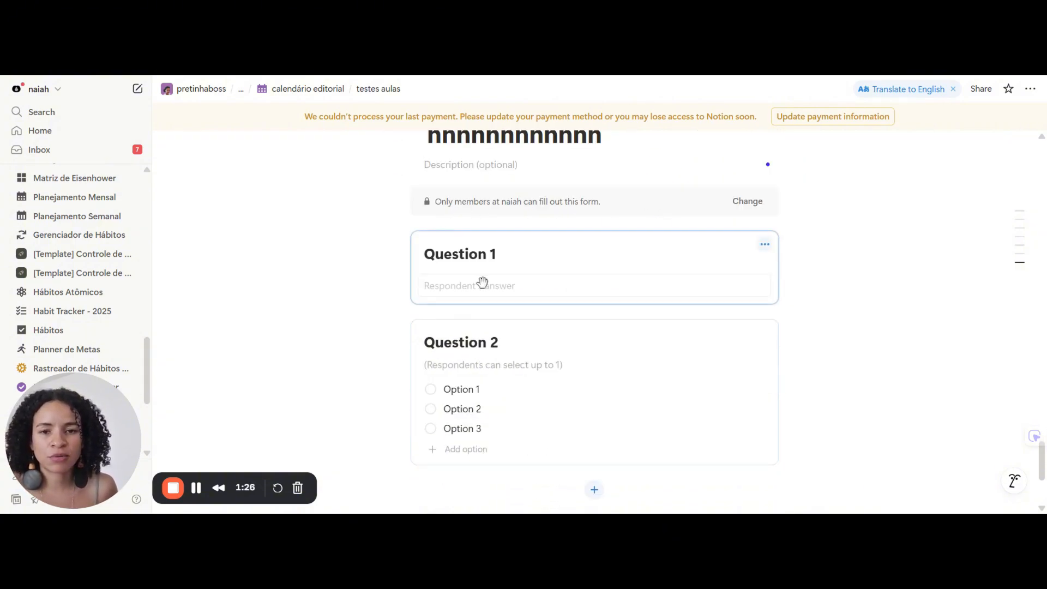
{"action": "left_click", "coordinate": [439, 293]}
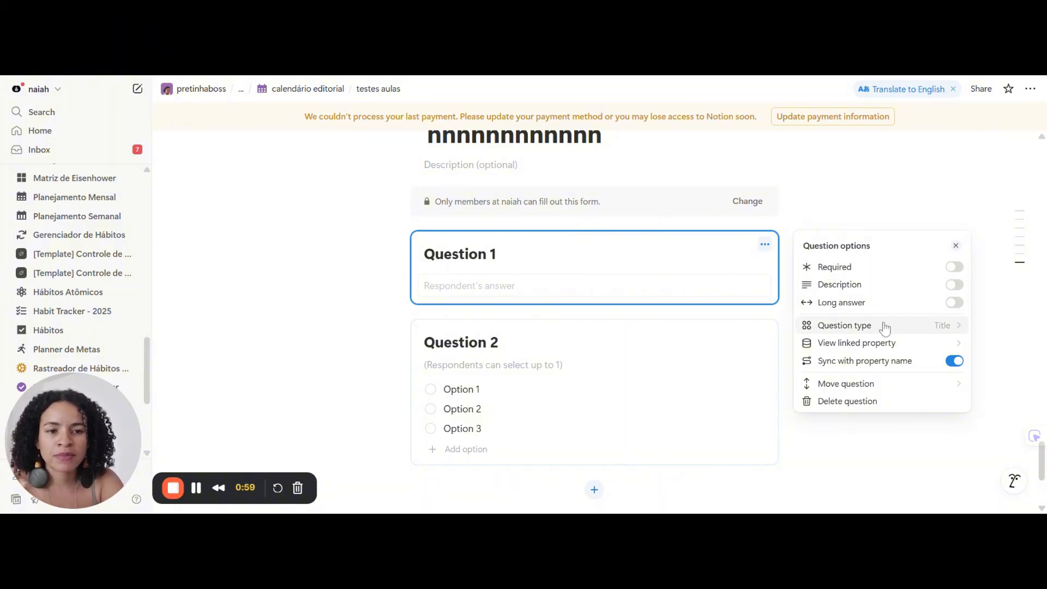
{"action": "left_click", "coordinate": [948, 329]}
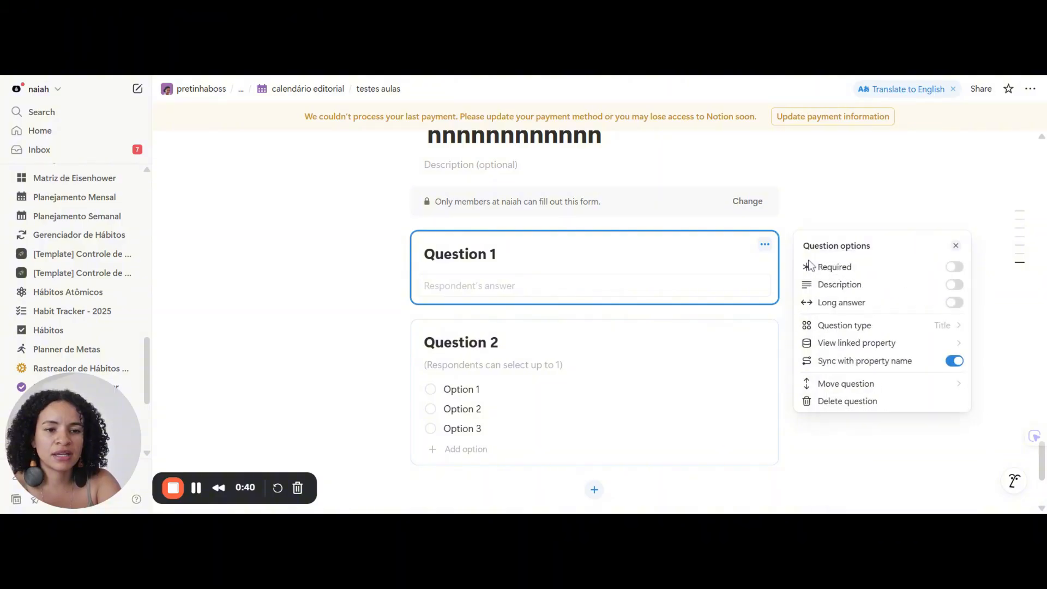
Step: View the linked property behind the form's Question 1 and return to the question options
{"action": "left_click", "coordinate": [952, 345]}
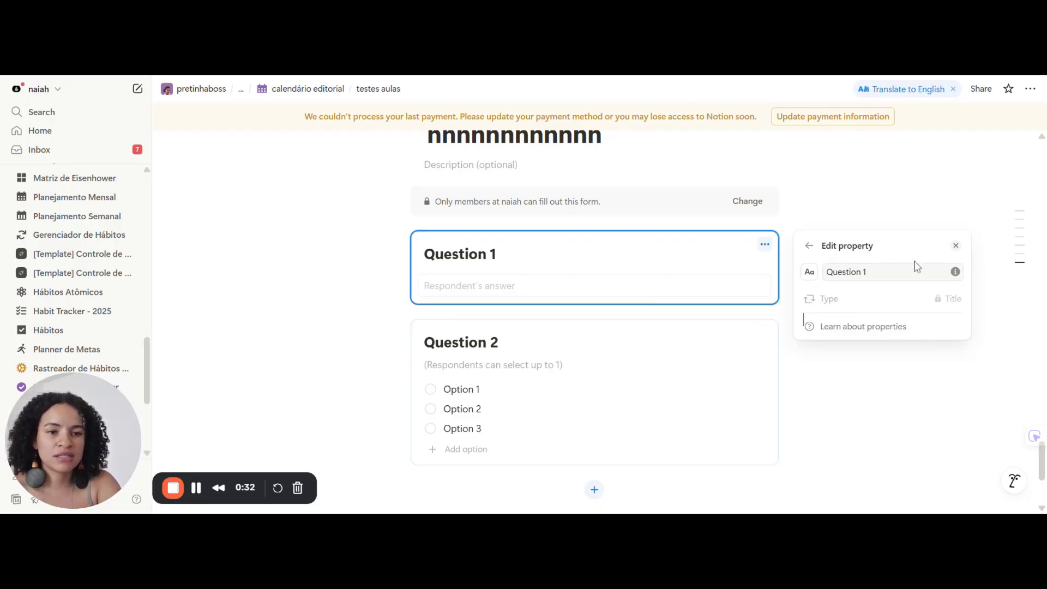
{"action": "left_click", "coordinate": [810, 248]}
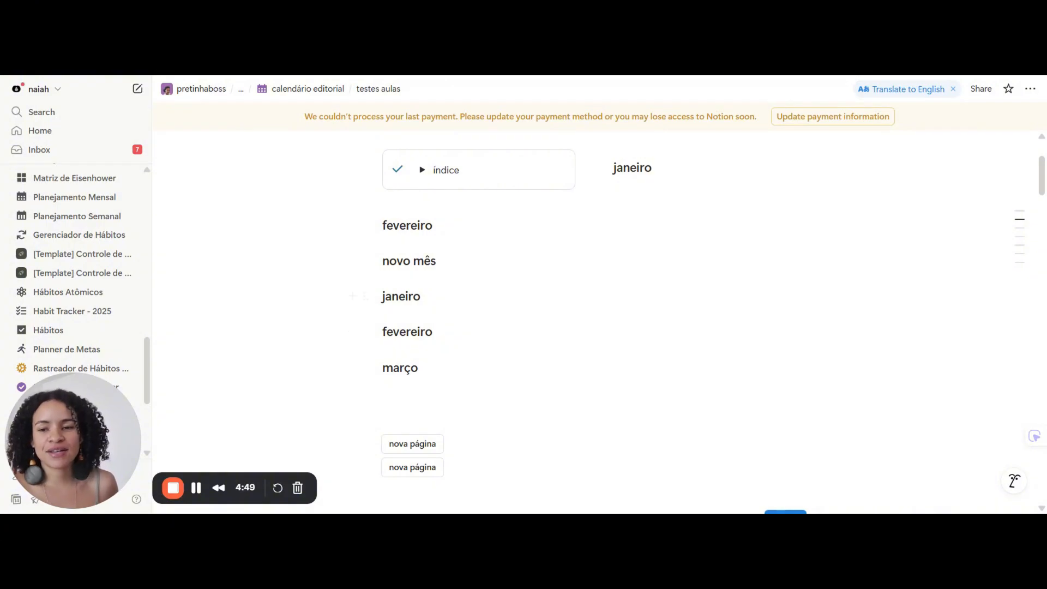
Step: Review the page's blocks from the month headings through the AI meeting notes and charts down to the form
{"action": "scroll", "coordinate": [600, 322], "scroll_direction": "down", "scroll_amount": 20}
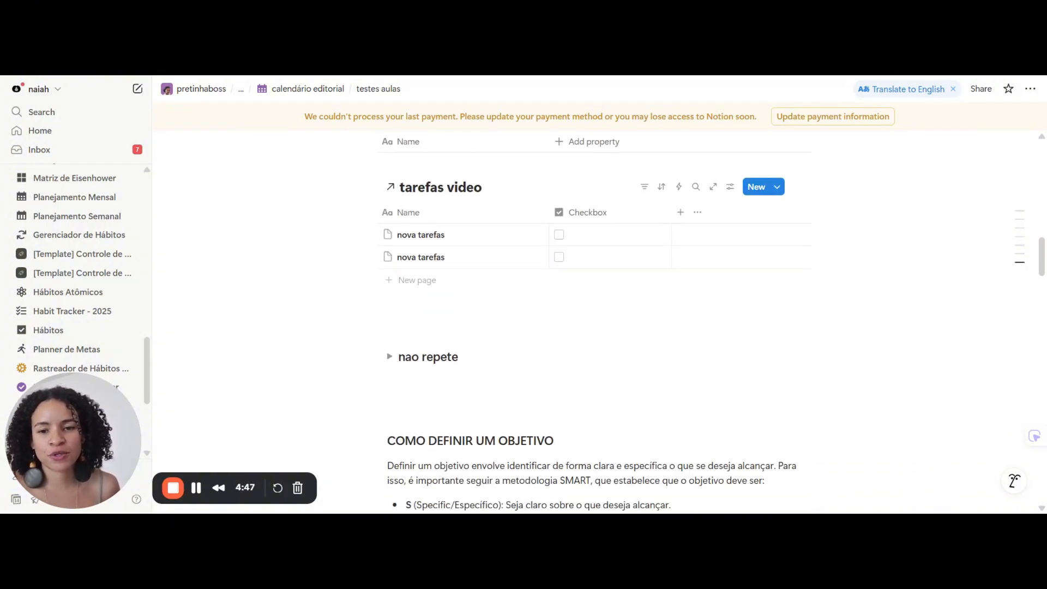
{"action": "scroll", "coordinate": [595, 322], "scroll_direction": "down", "scroll_amount": 2}
{"action": "scroll", "coordinate": [595, 322], "scroll_direction": "up", "scroll_amount": 5}
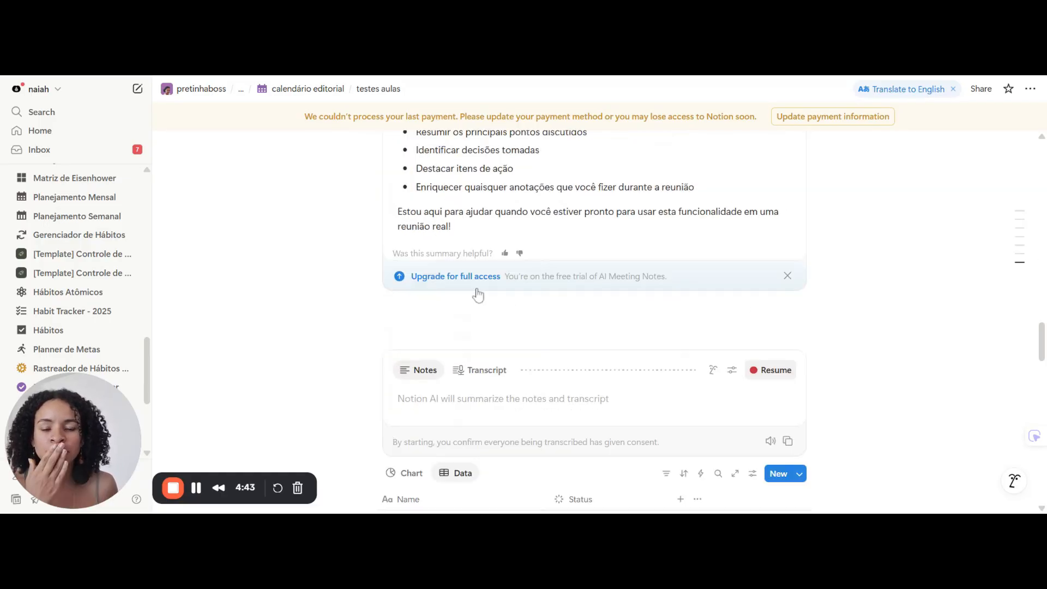
{"action": "scroll", "coordinate": [474, 327], "scroll_direction": "down", "scroll_amount": 5}
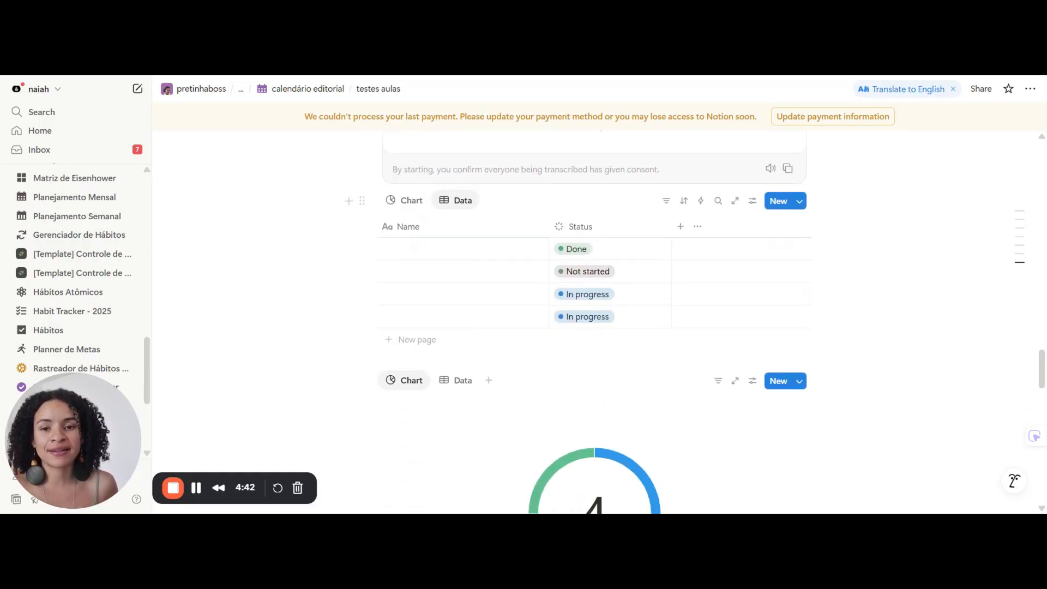
{"action": "scroll", "coordinate": [431, 371], "scroll_direction": "down", "scroll_amount": 10}
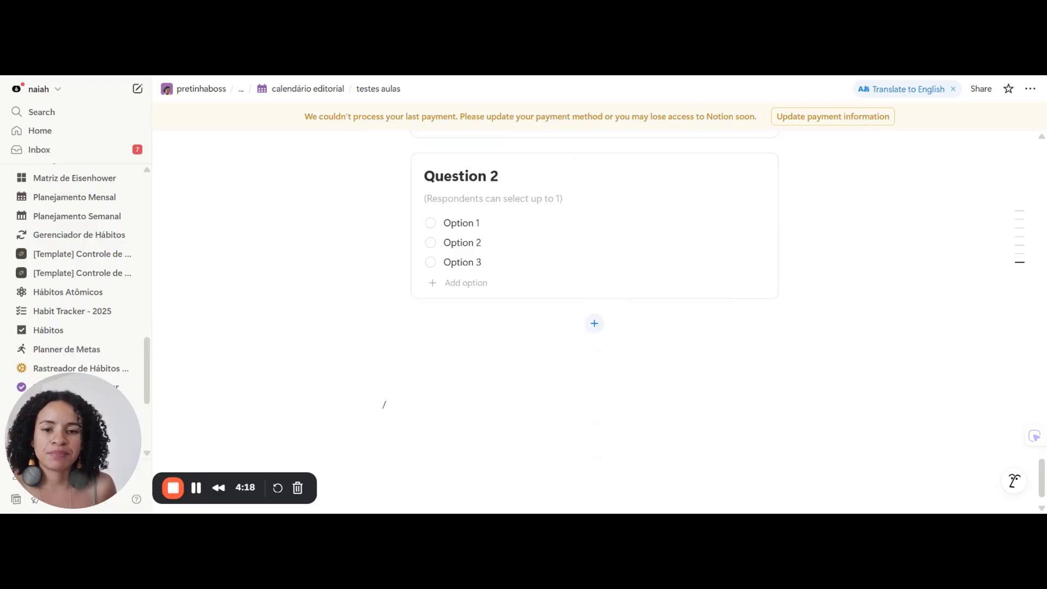
{"action": "scroll", "coordinate": [383, 402], "scroll_direction": "up", "scroll_amount": 4}
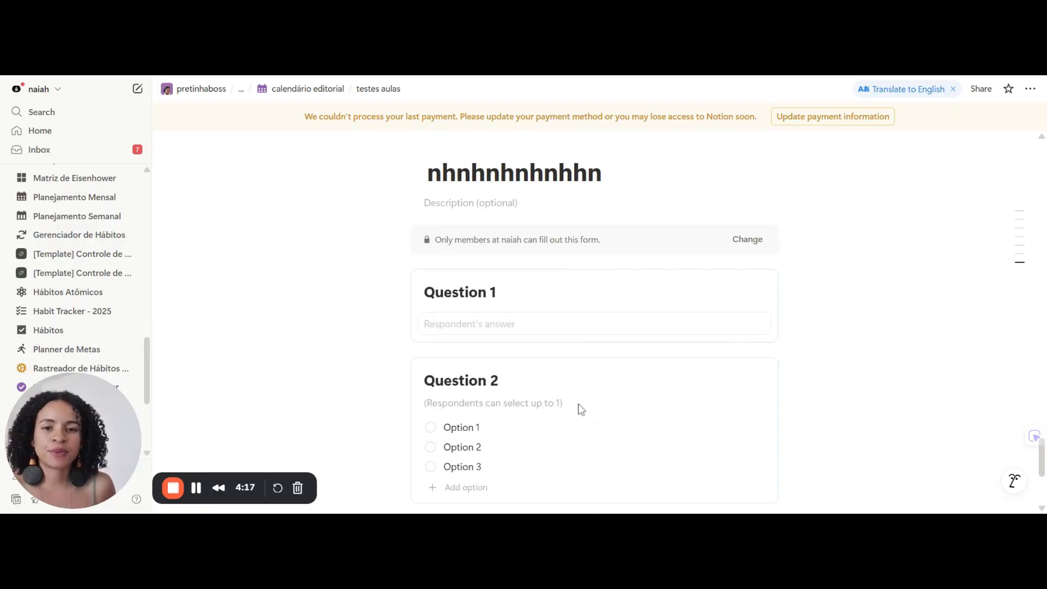